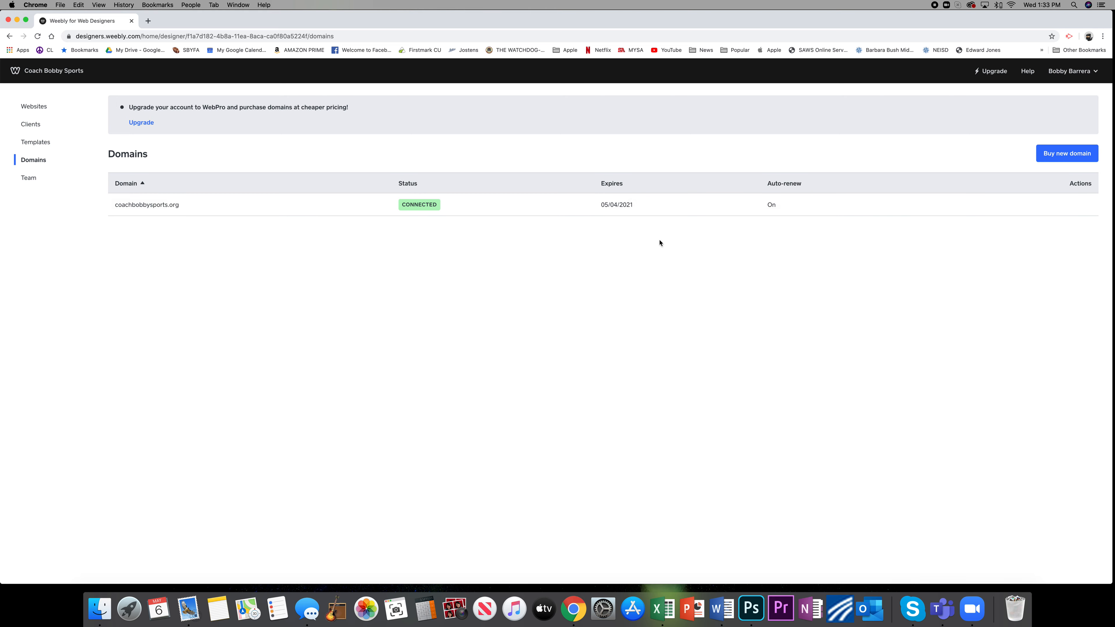
# View the team members section, return to the website list and open the Coach Bobby Sports site for editing.
pyautogui.click(22, 179)
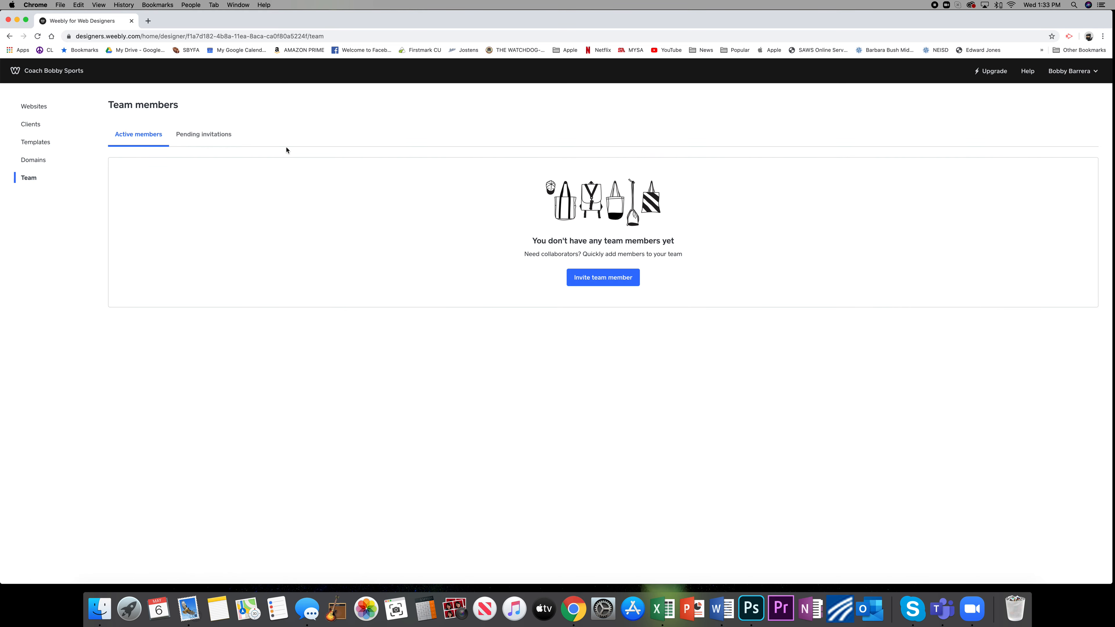
pyautogui.click(39, 109)
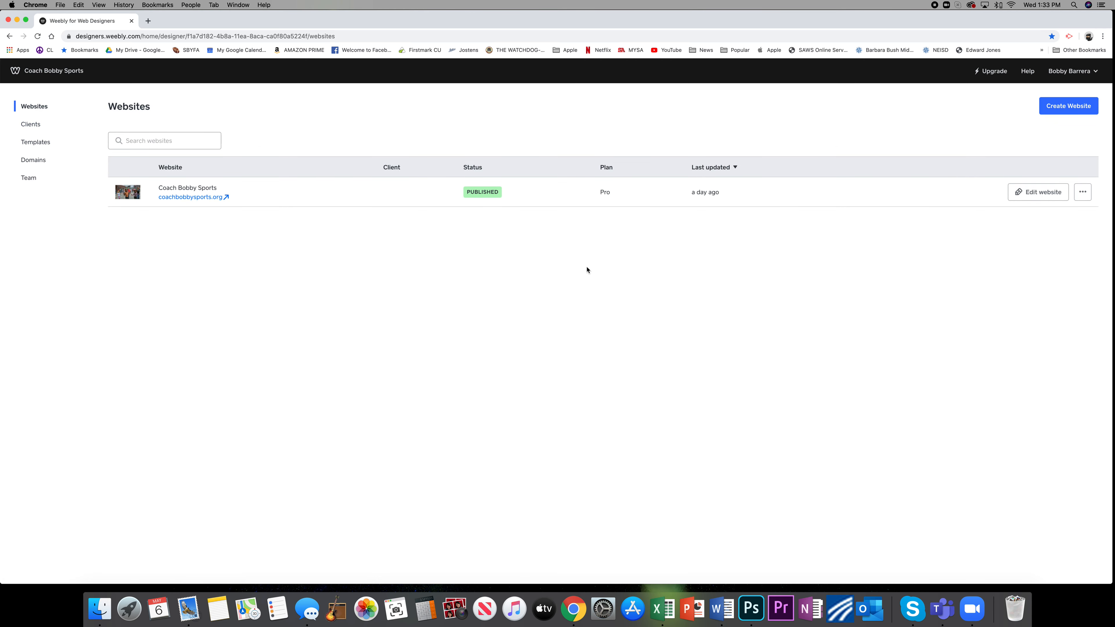
pyautogui.click(1047, 194)
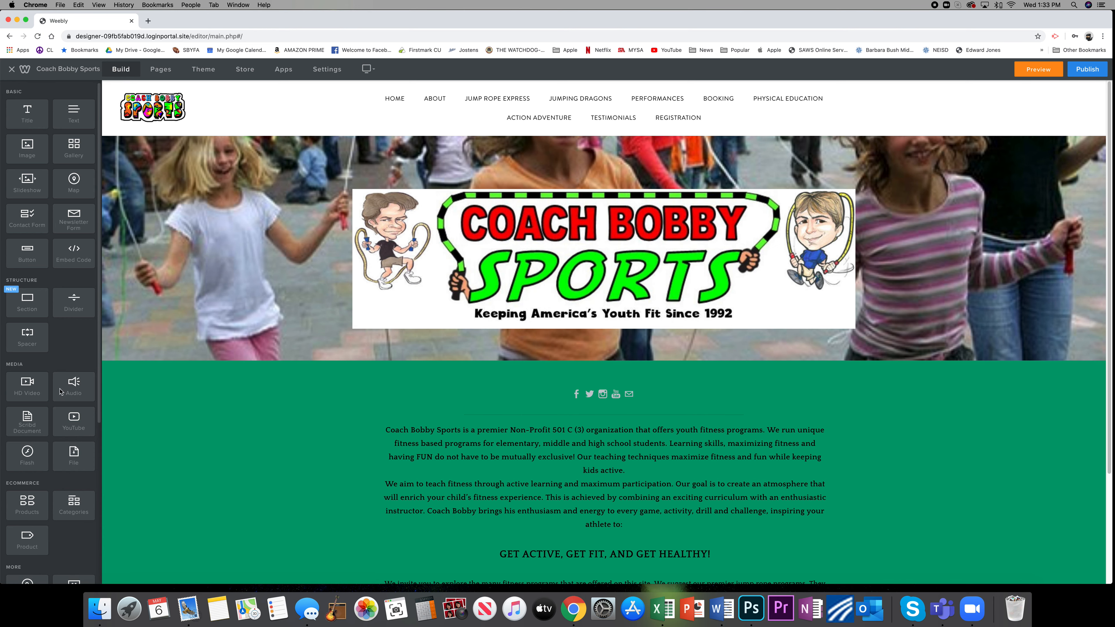
# View the Jump Rope Express page with its page settings and return to the list of pages.
pyautogui.click(161, 70)
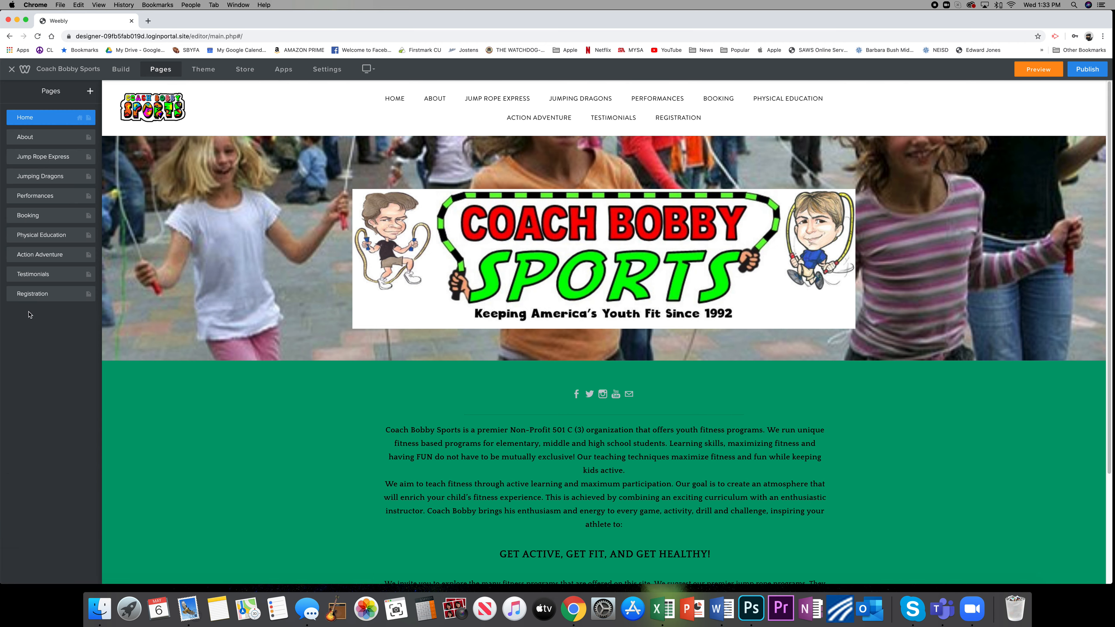
pyautogui.click(42, 160)
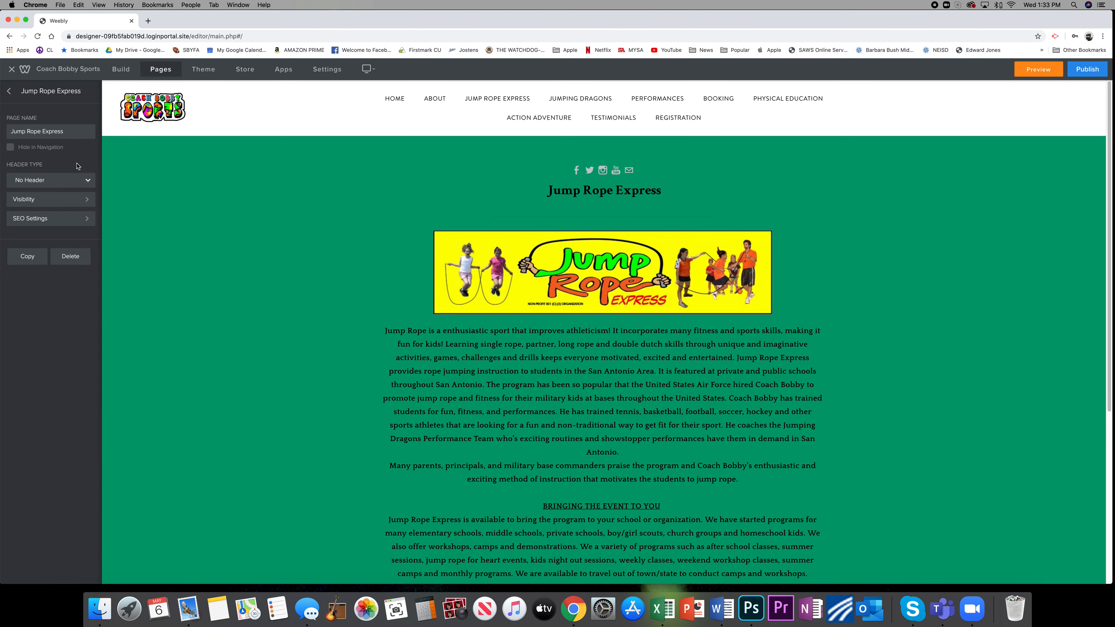
pyautogui.click(9, 92)
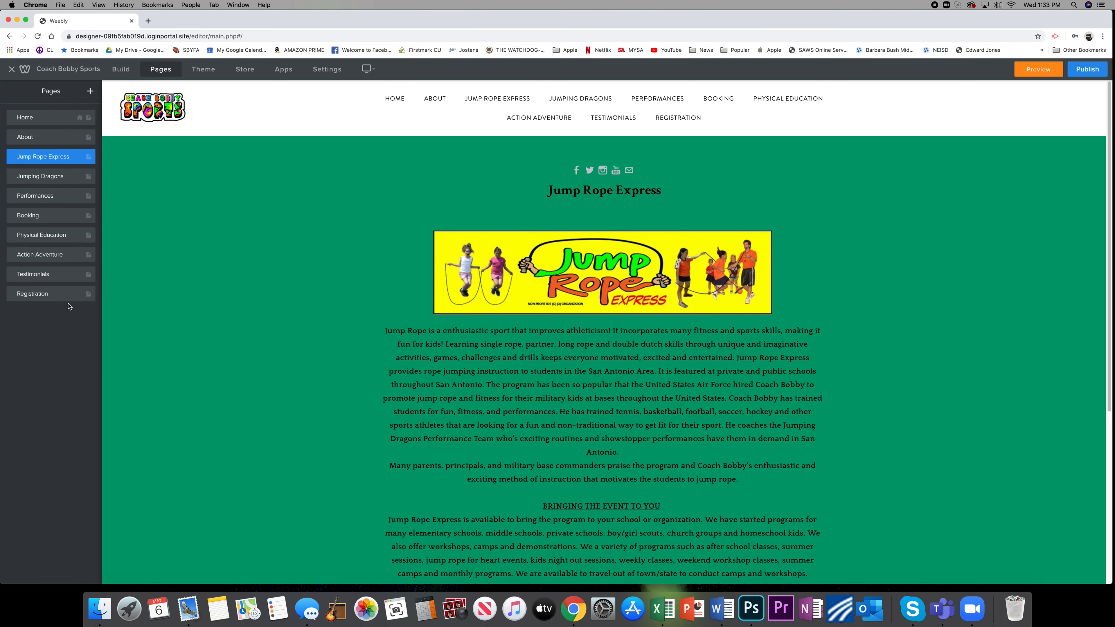
# Inspect the About page's text formatting and image options, and return to the list of pages.
pyautogui.click(27, 137)
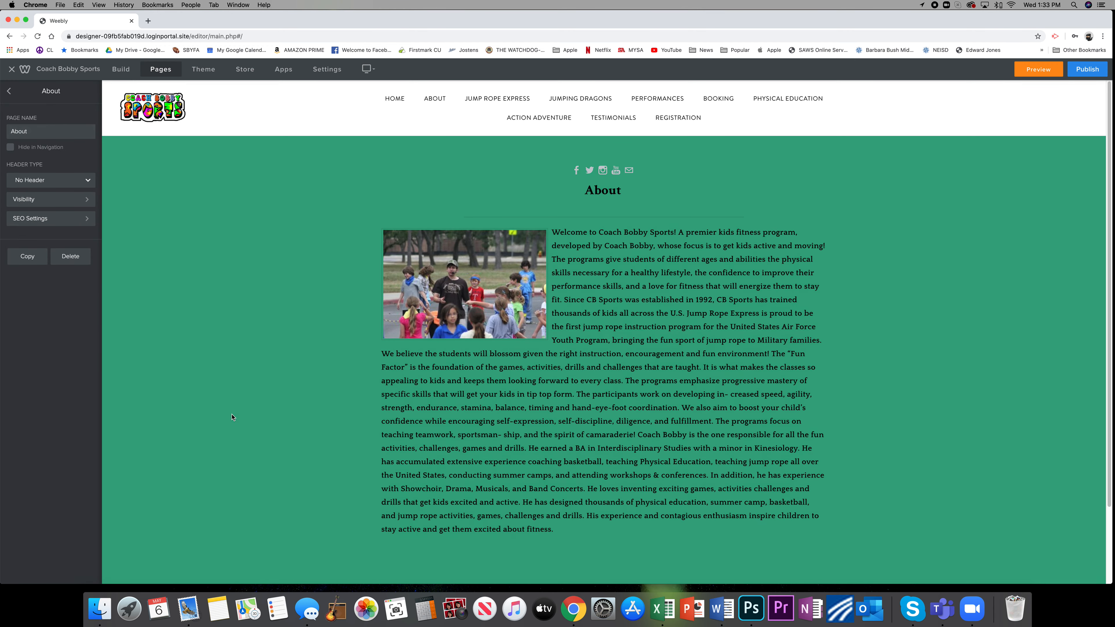
pyautogui.click(620, 407)
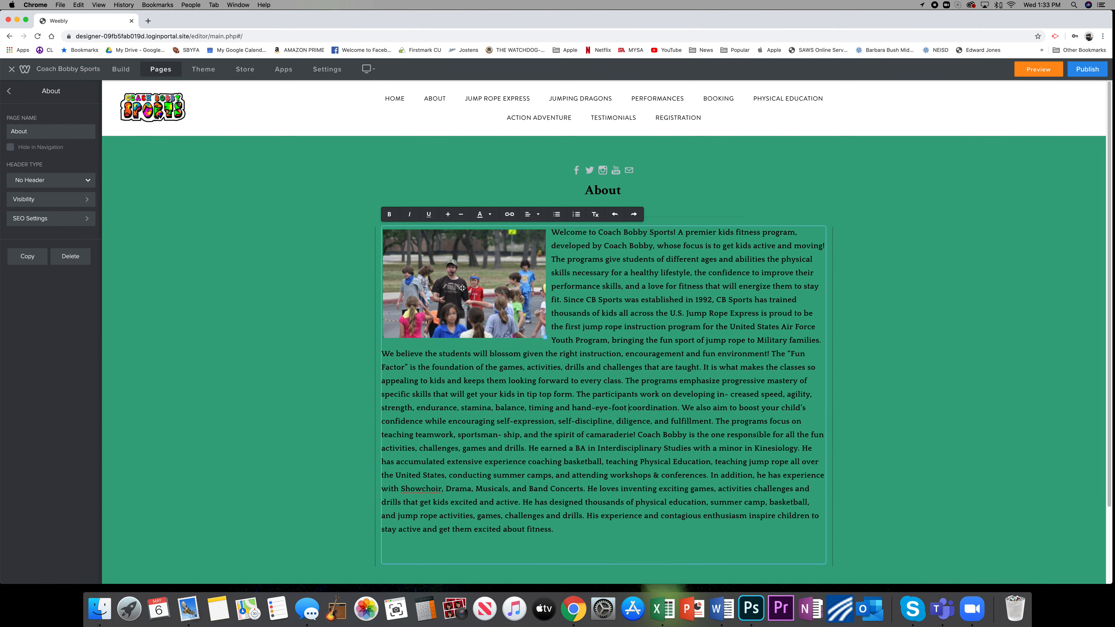
pyautogui.scroll(-2, 497, 350)
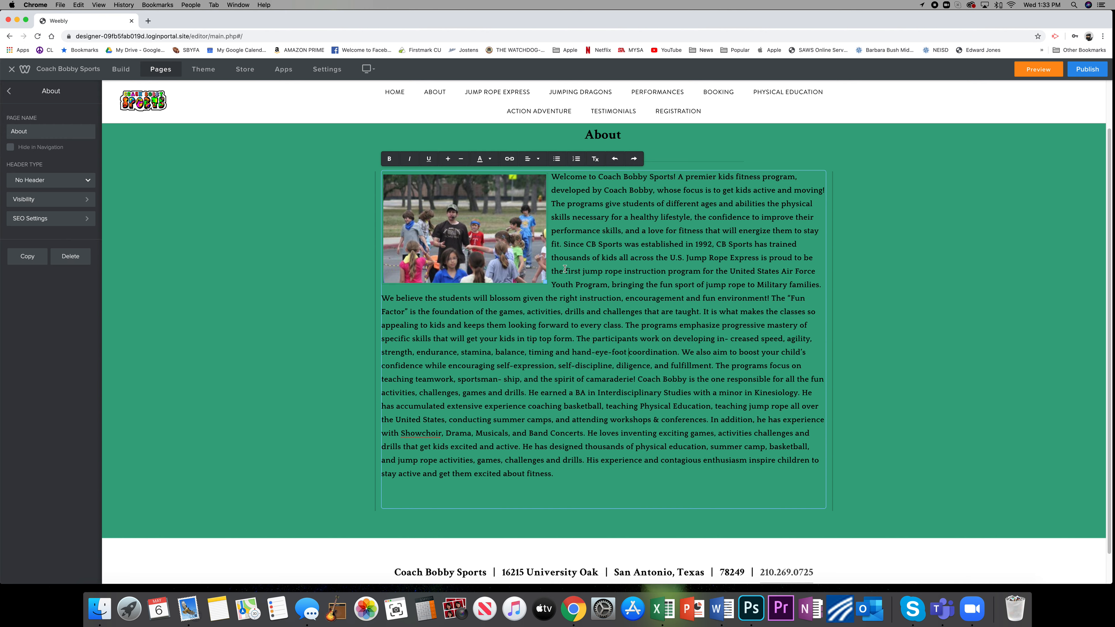
pyautogui.click(514, 278)
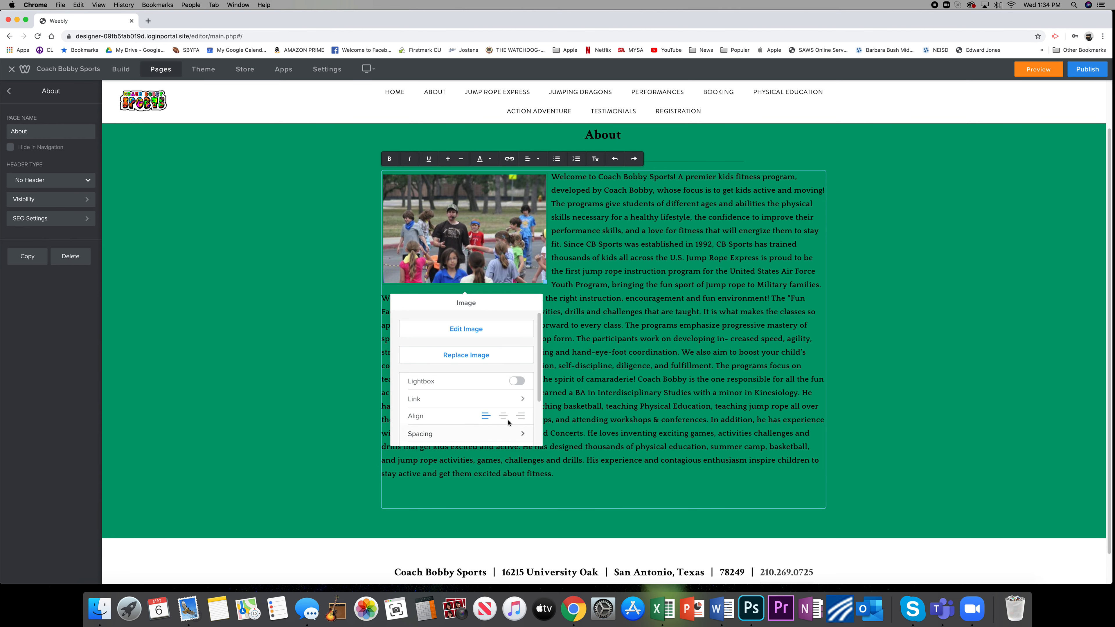
pyautogui.click(302, 323)
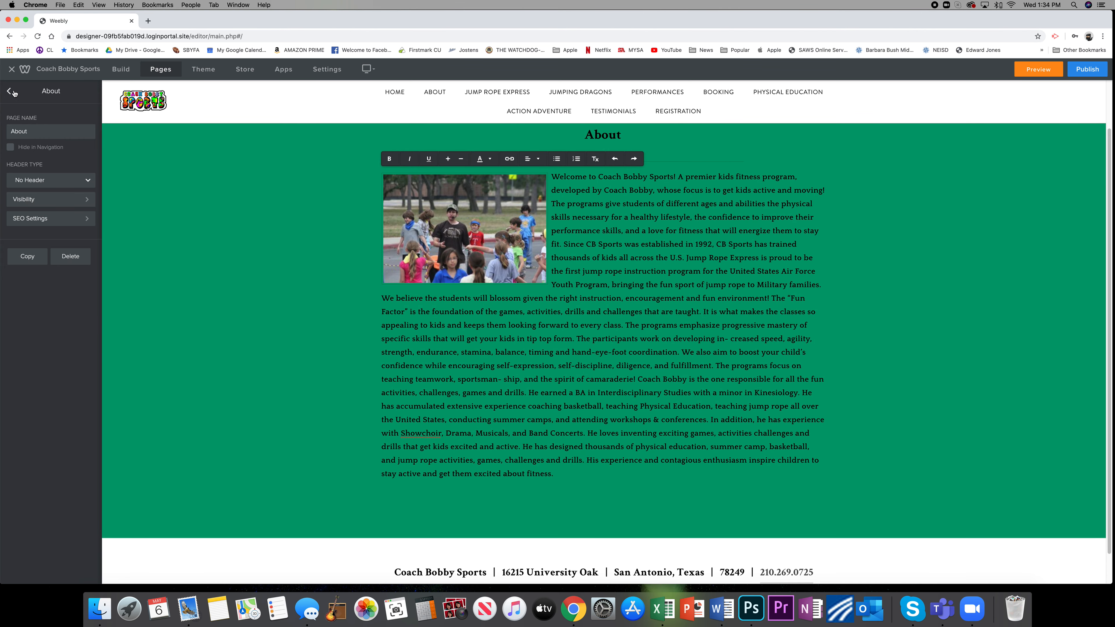
pyautogui.click(10, 92)
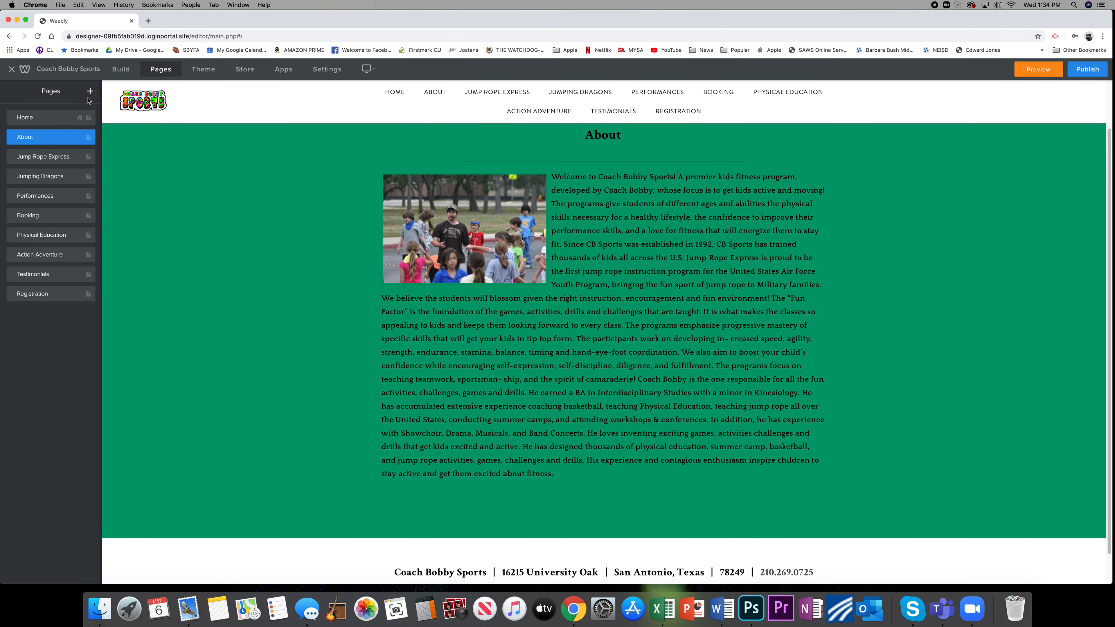
# View the site's theme options and its store overview, and return to the editor.
pyautogui.click(203, 69)
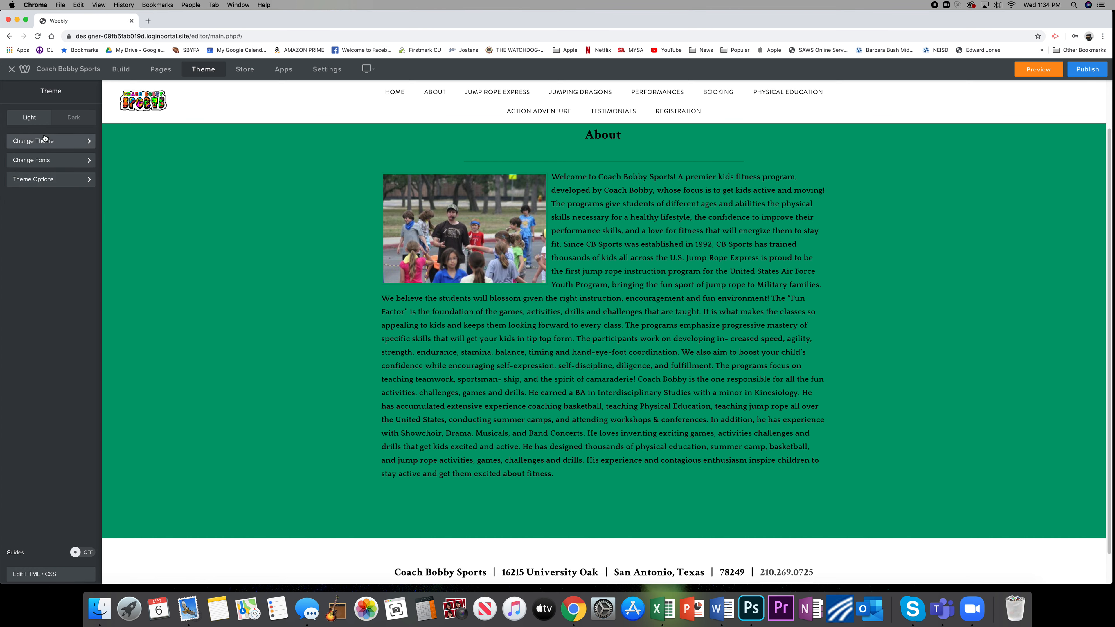
pyautogui.click(249, 70)
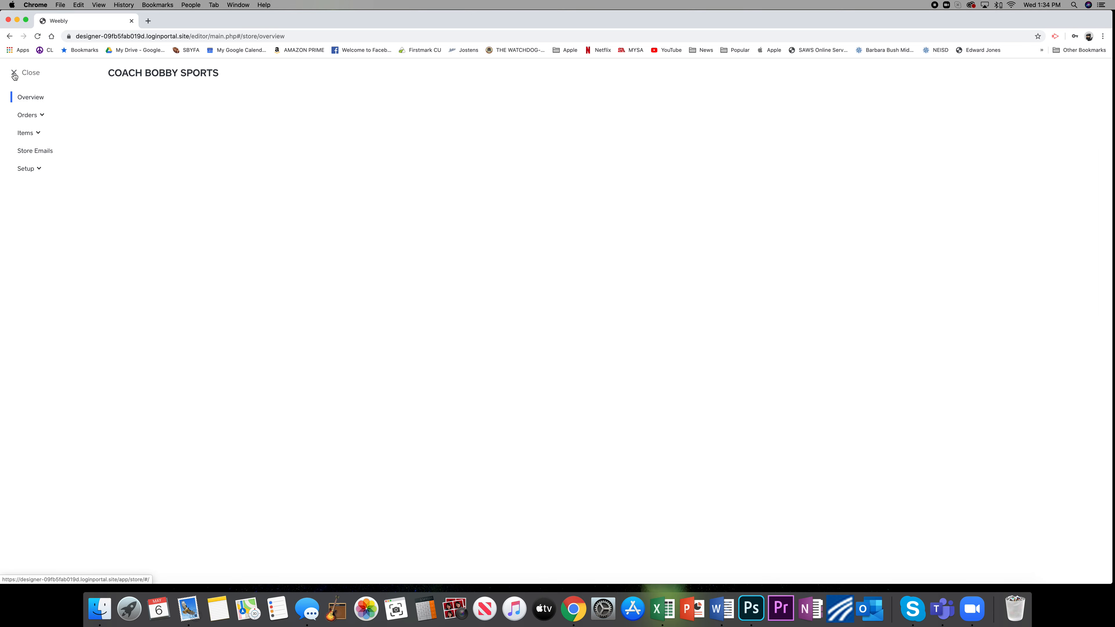
pyautogui.click(14, 74)
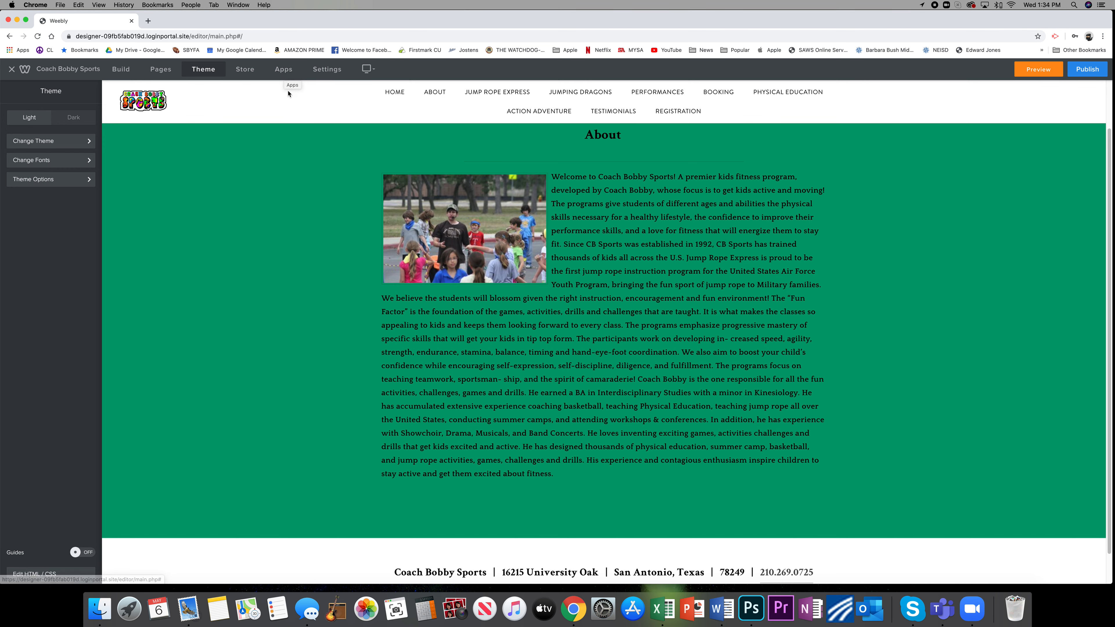
# Review the site's General, SEO, Members and My Apps settings, and close the settings.
pyautogui.click(323, 70)
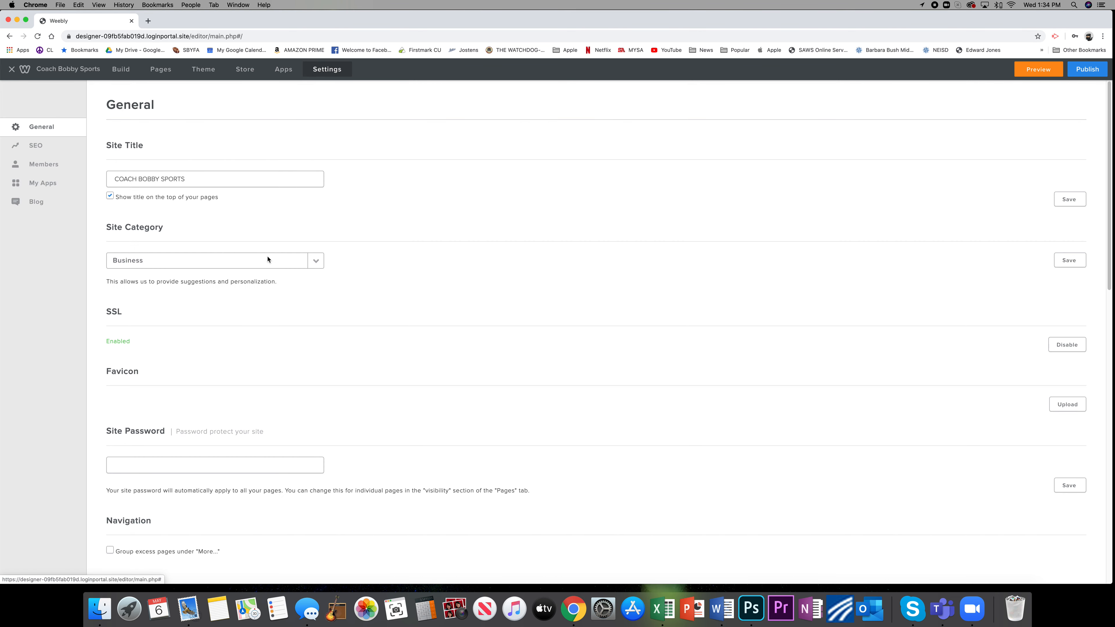
pyautogui.scroll(-6, 147, 252)
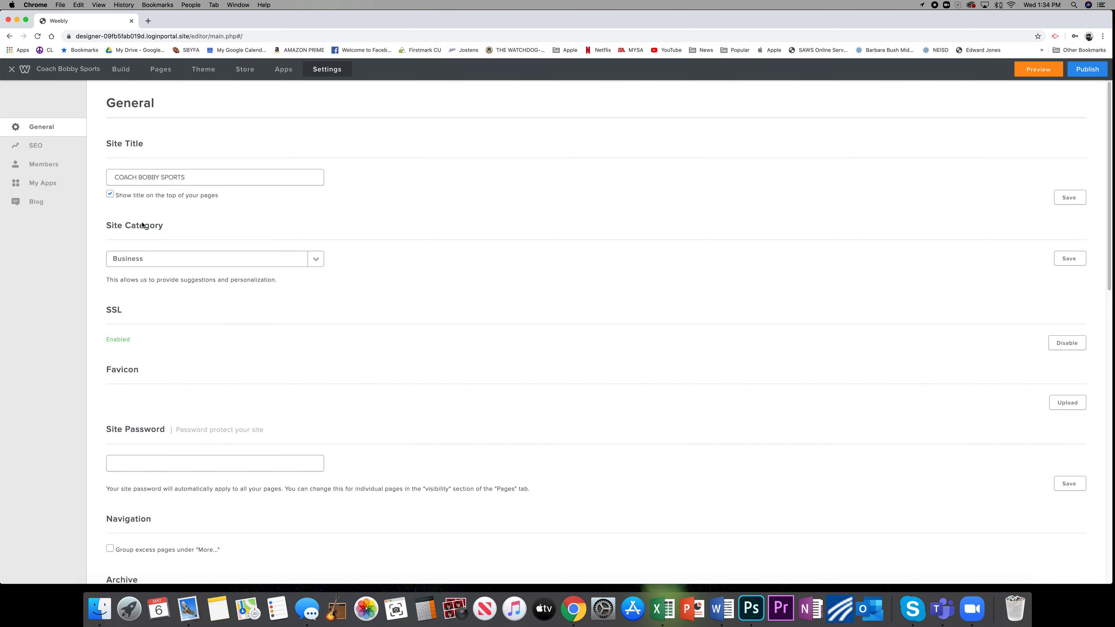
pyautogui.scroll(-6, 158, 250)
pyautogui.scroll(12, 162, 244)
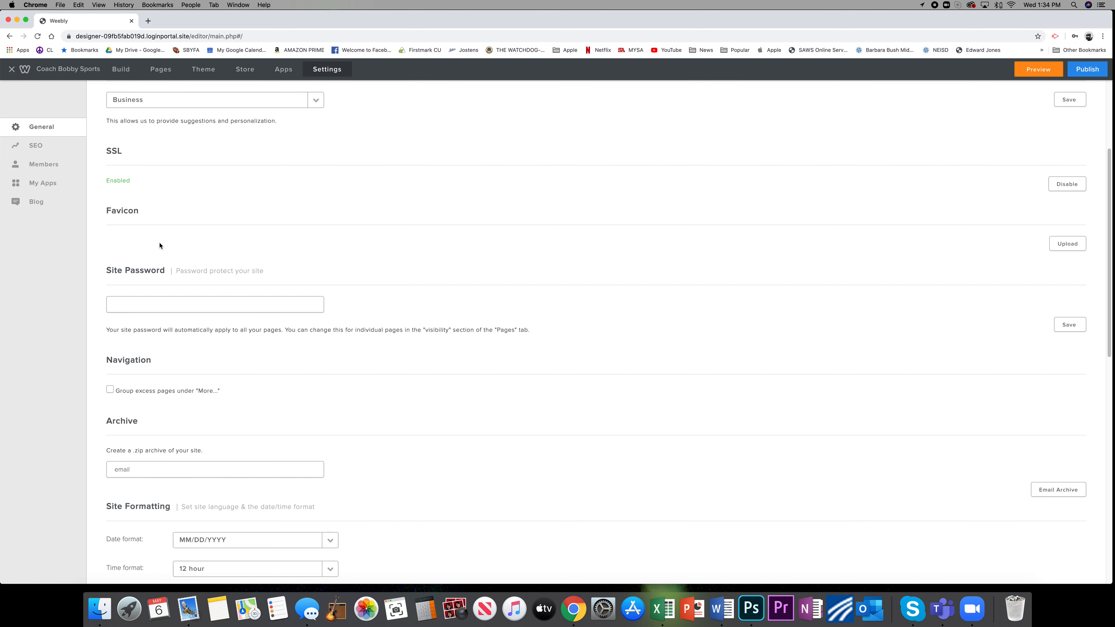
pyautogui.click(38, 149)
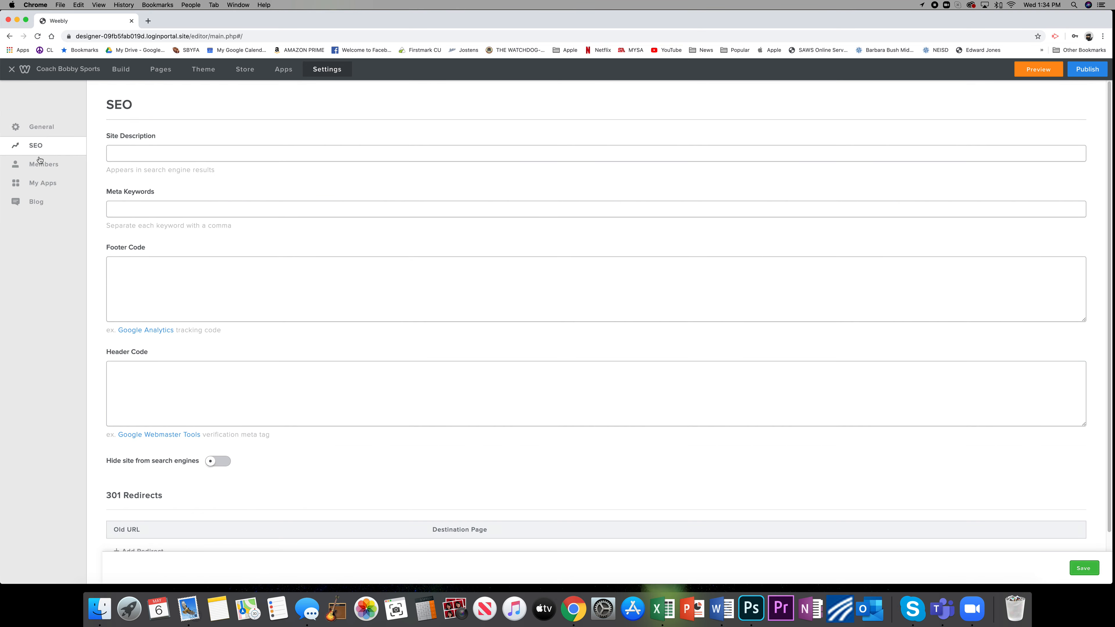
pyautogui.click(39, 168)
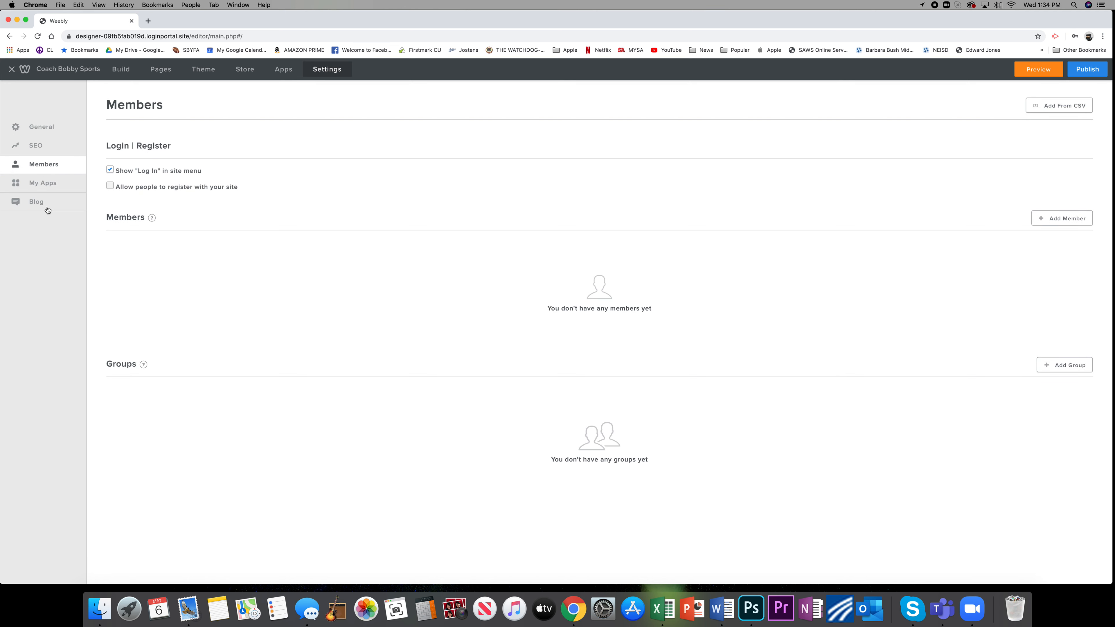
pyautogui.click(45, 183)
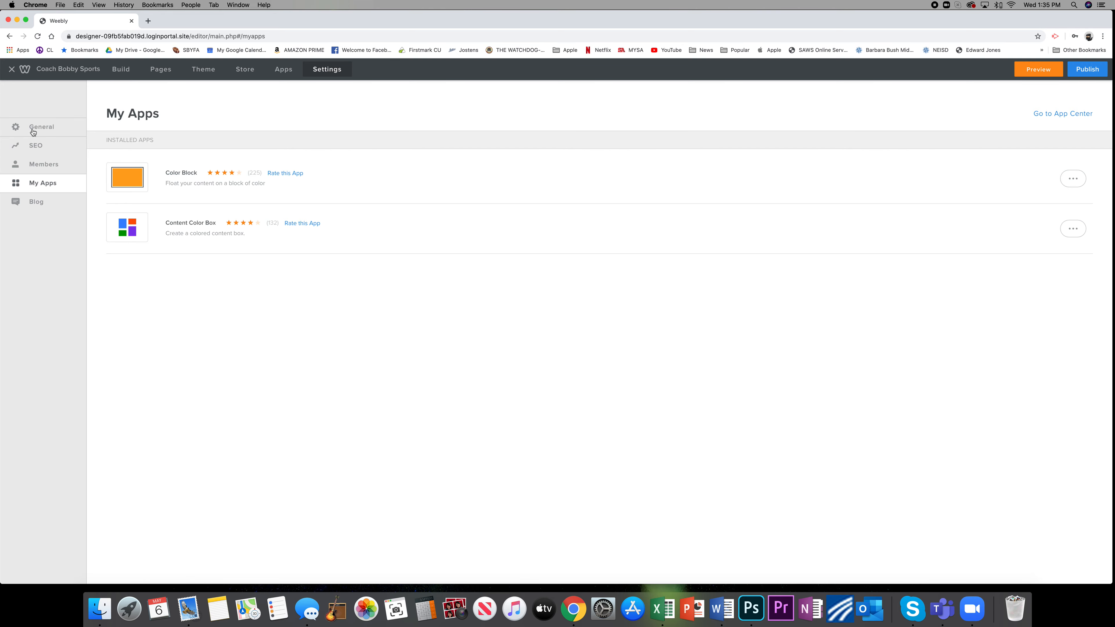
pyautogui.click(12, 70)
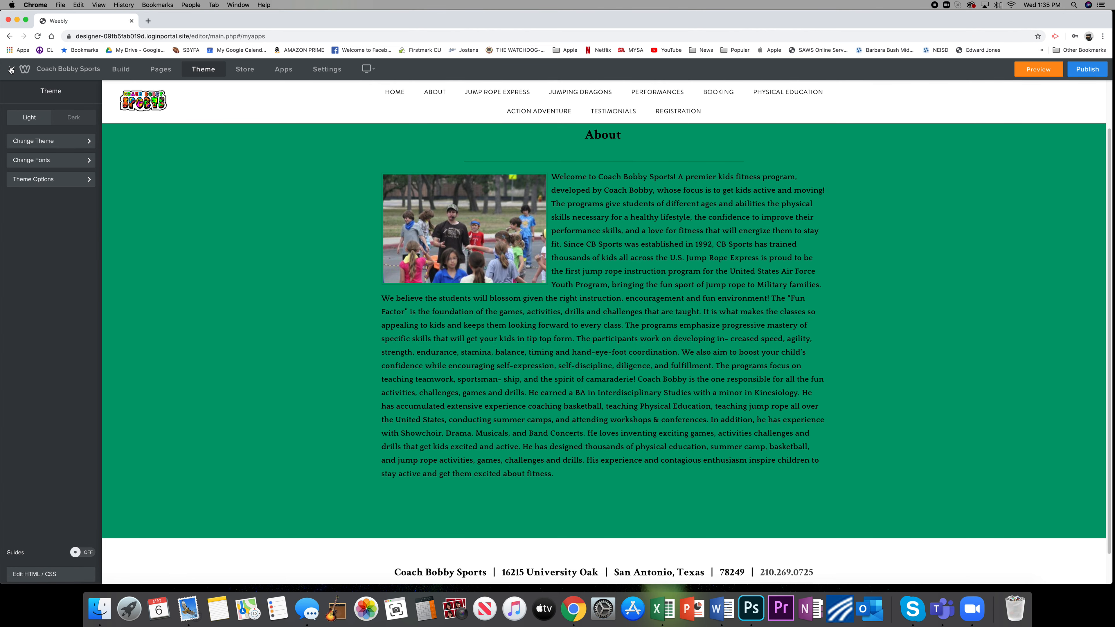
# Reopen the Coach Bobby Sports site from the website list and go to the text of its Physical Education page.
pyautogui.click(11, 70)
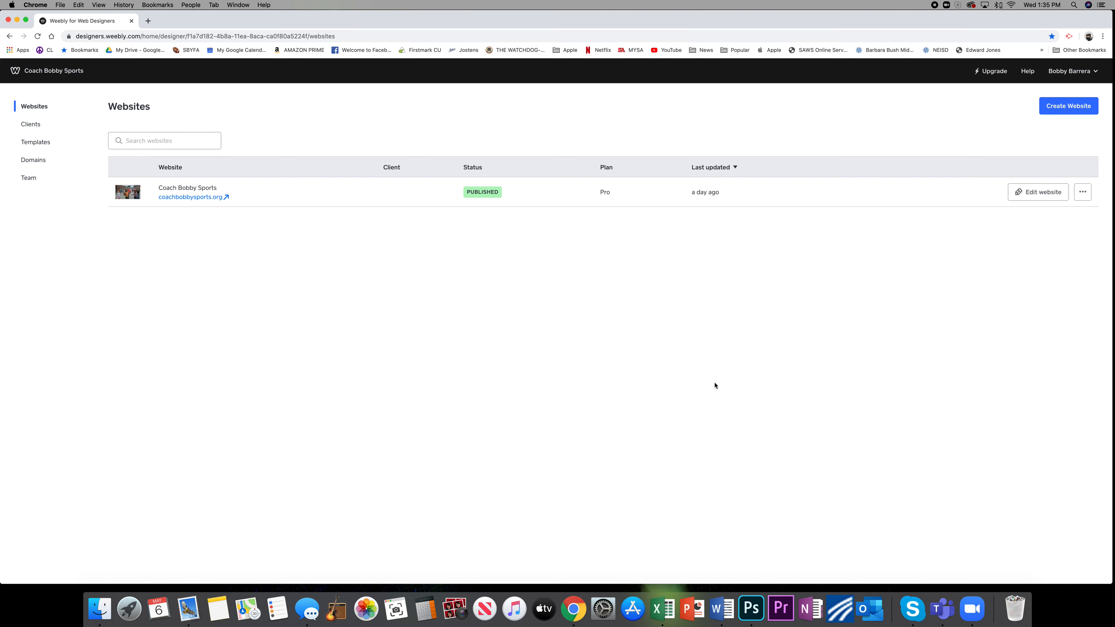
pyautogui.click(1048, 196)
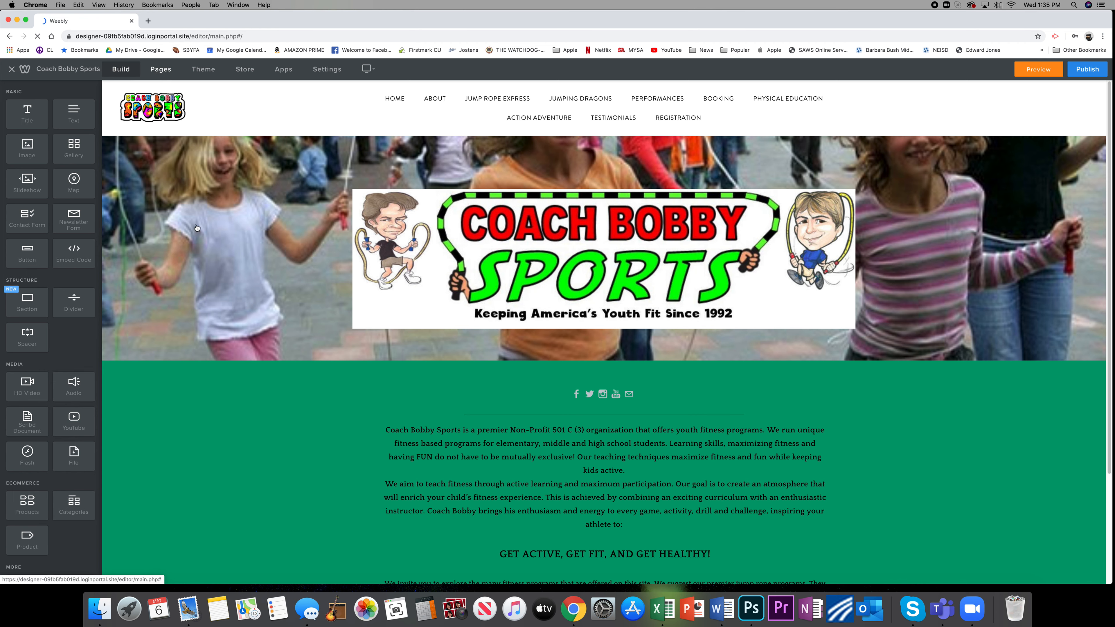
pyautogui.click(161, 69)
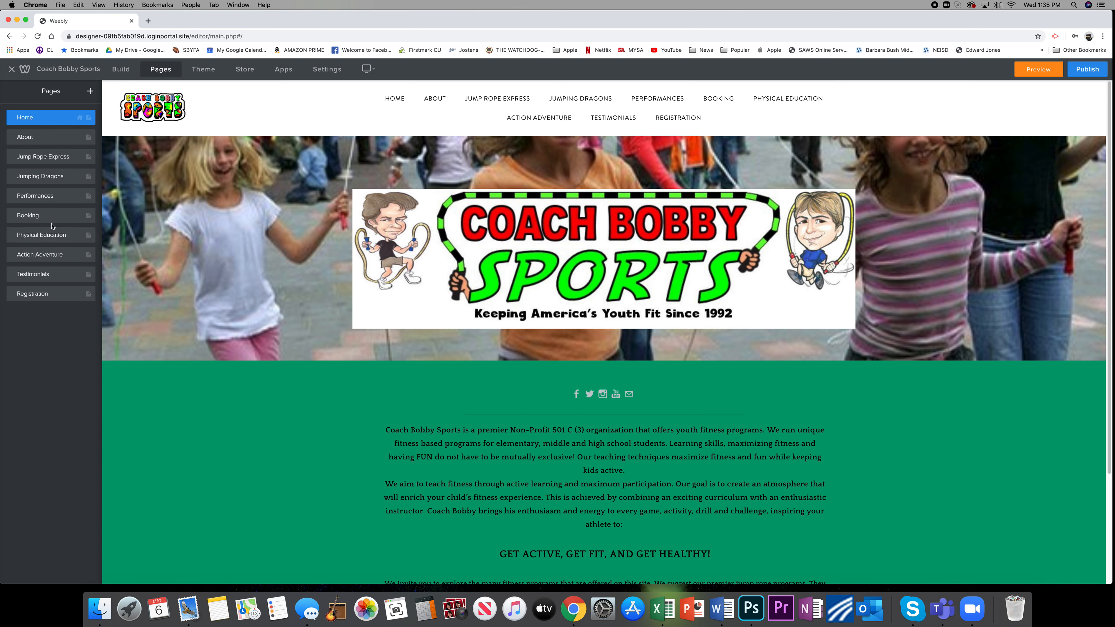
pyautogui.click(50, 237)
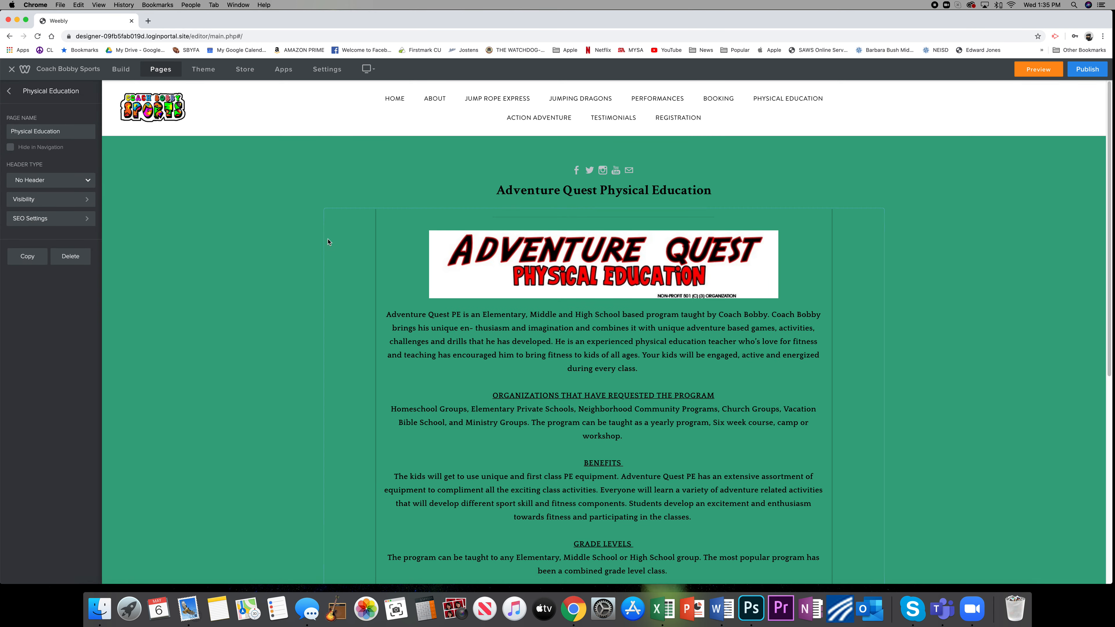
pyautogui.scroll(-3, 446, 276)
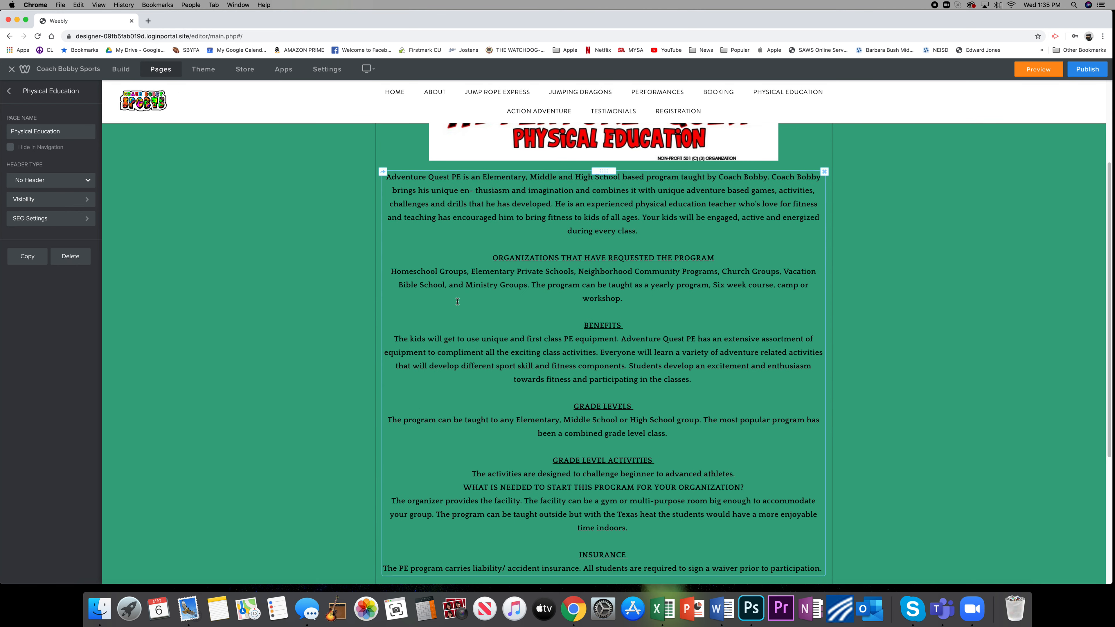
# Delete and retype the letters of "will" in the Benefits sentence beginning "Everyone will learn".
pyautogui.click(655, 354)
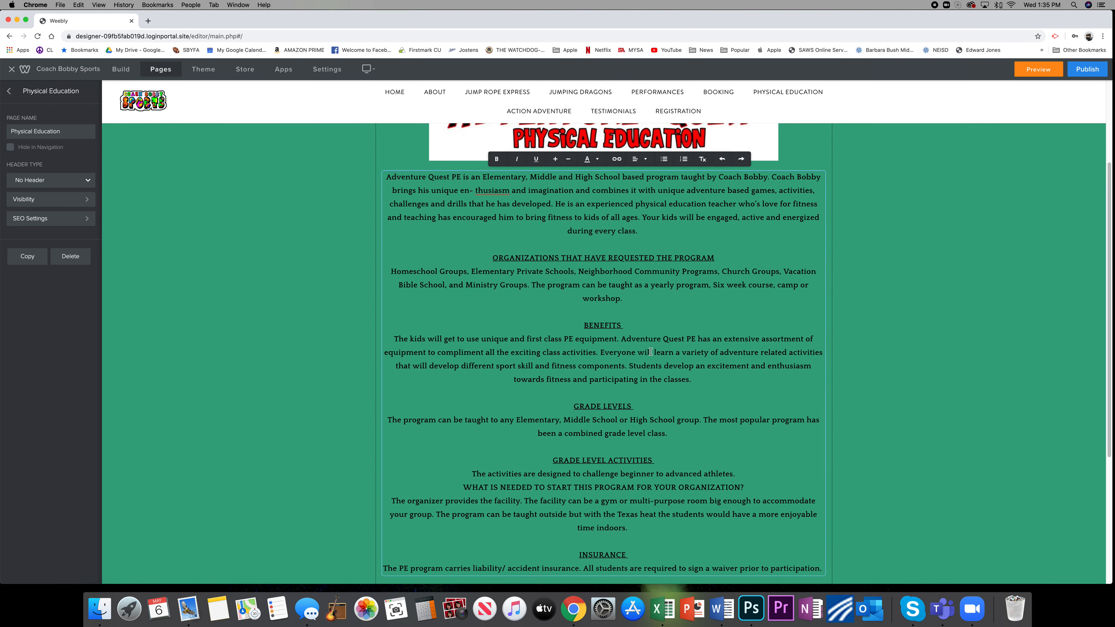
pyautogui.press('BackSpace')
pyautogui.press('BackSpace')
pyautogui.press('BackSpace')
pyautogui.write('wil')
# Inspect the options for individual photos in the gallery at the end of the Physical Education page.
pyautogui.scroll(-5, 607, 337)
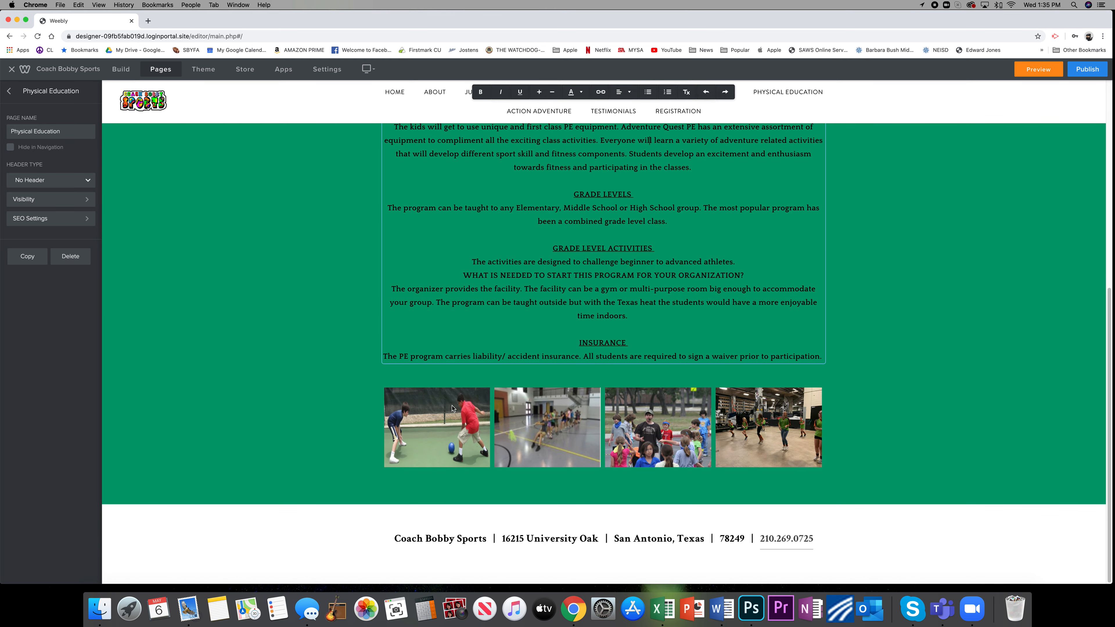
pyautogui.click(443, 441)
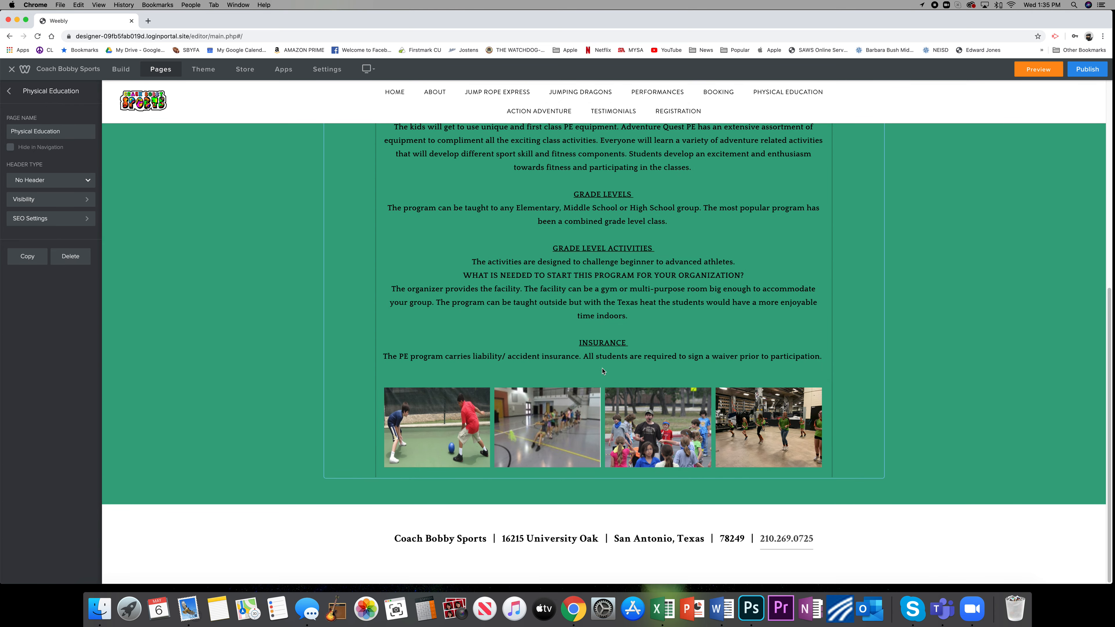
pyautogui.click(483, 413)
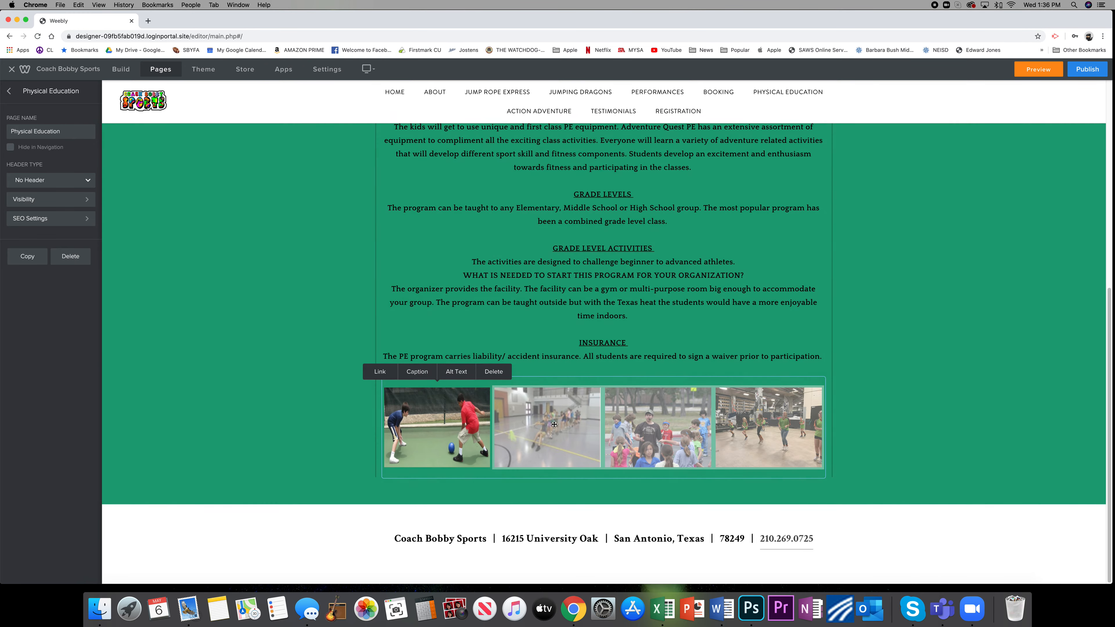
pyautogui.click(555, 424)
pyautogui.click(671, 381)
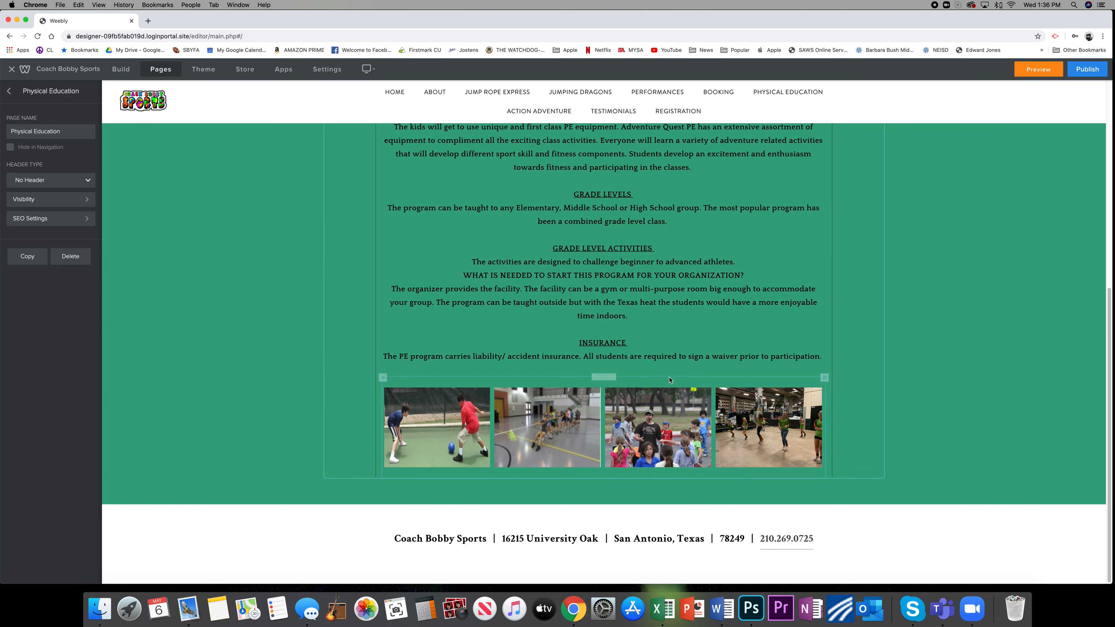
# View the photo gallery's settings and its Add Images upload window, and close it without adding photos.
pyautogui.click(695, 389)
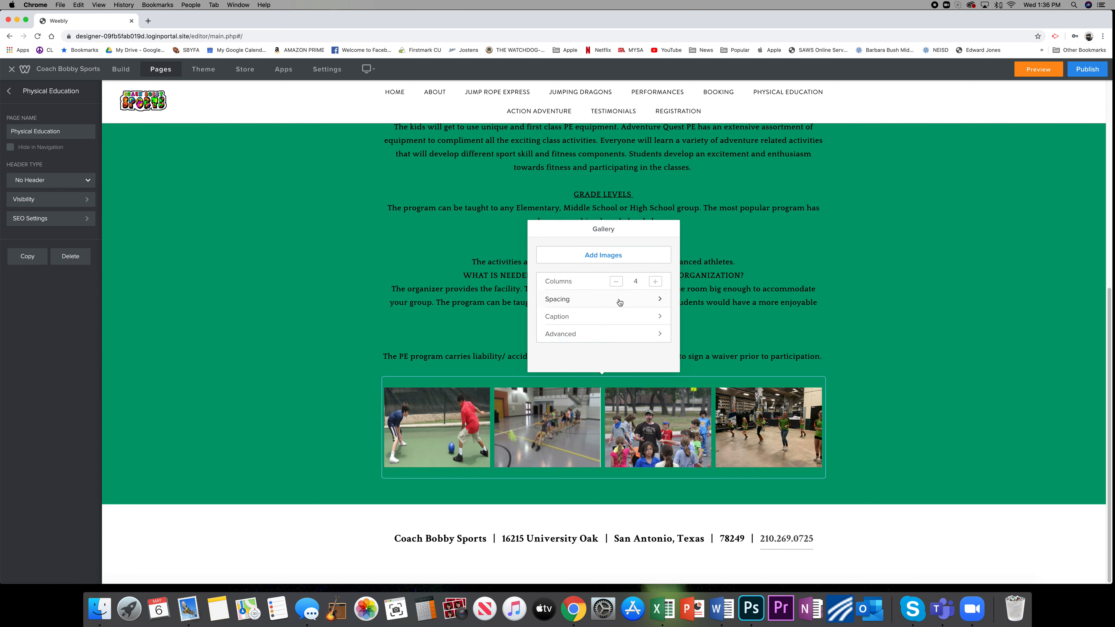
pyautogui.click(615, 260)
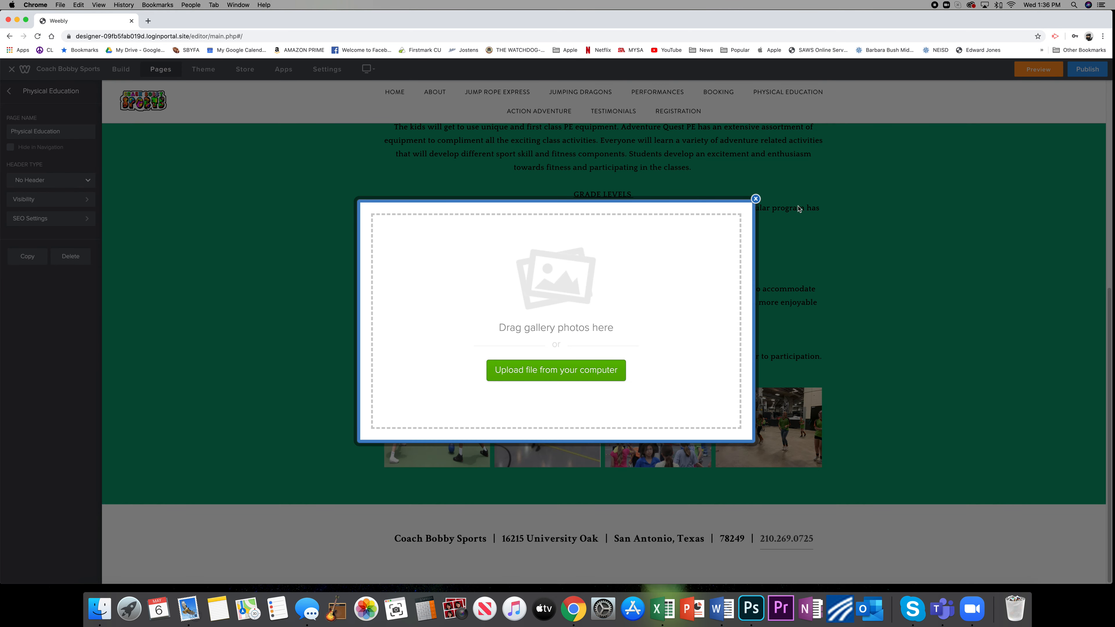
pyautogui.click(756, 199)
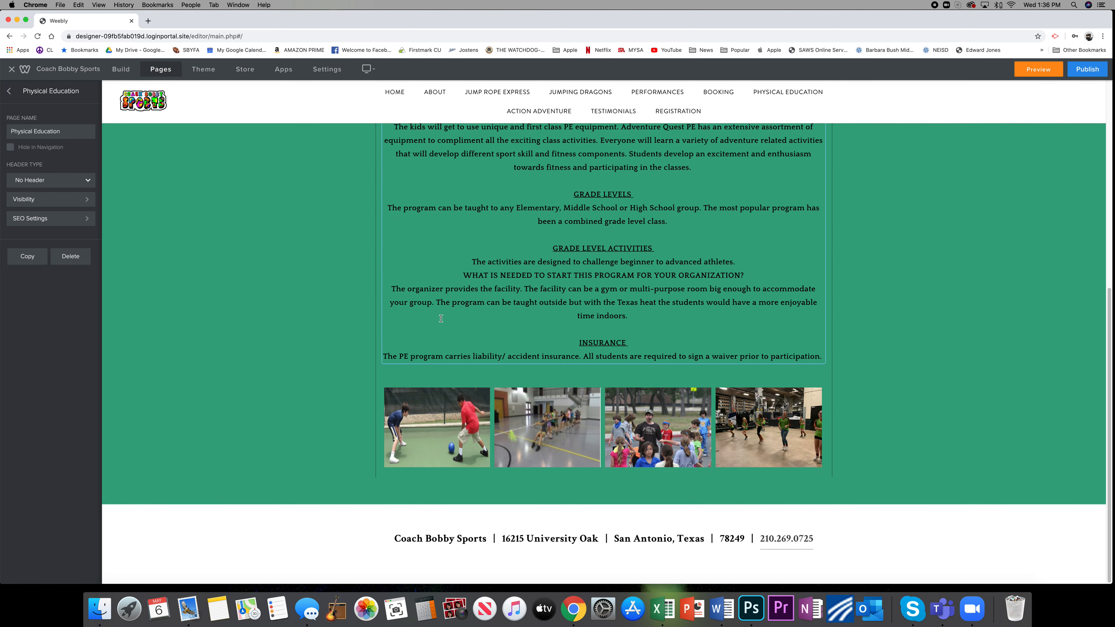
# Return to the site's page list and view the page types available for a new page.
pyautogui.scroll(10, 441, 319)
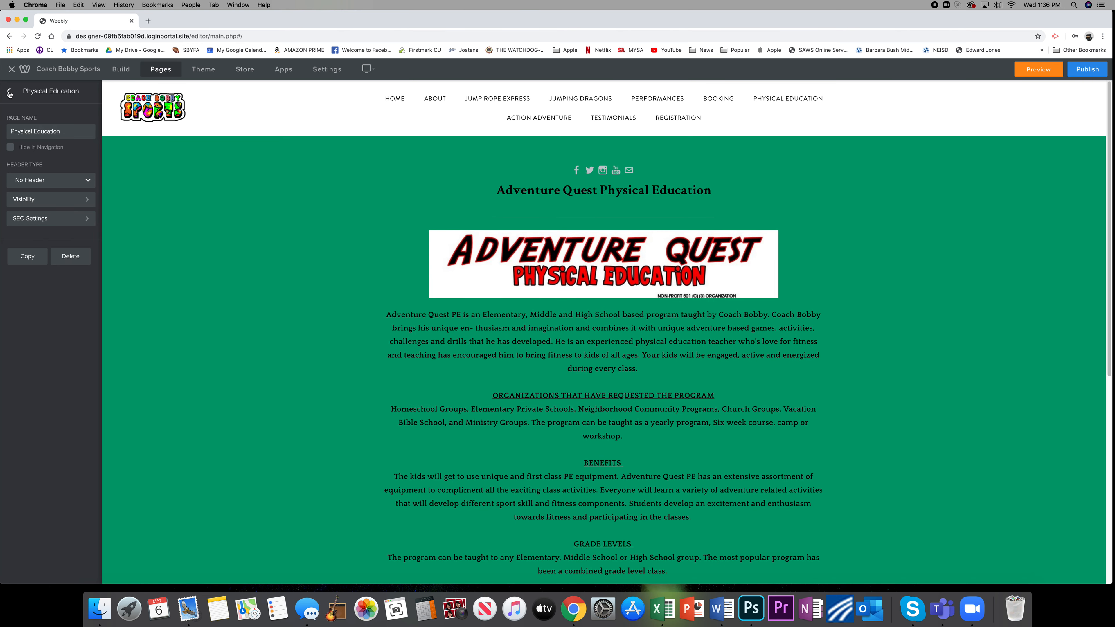
pyautogui.click(9, 91)
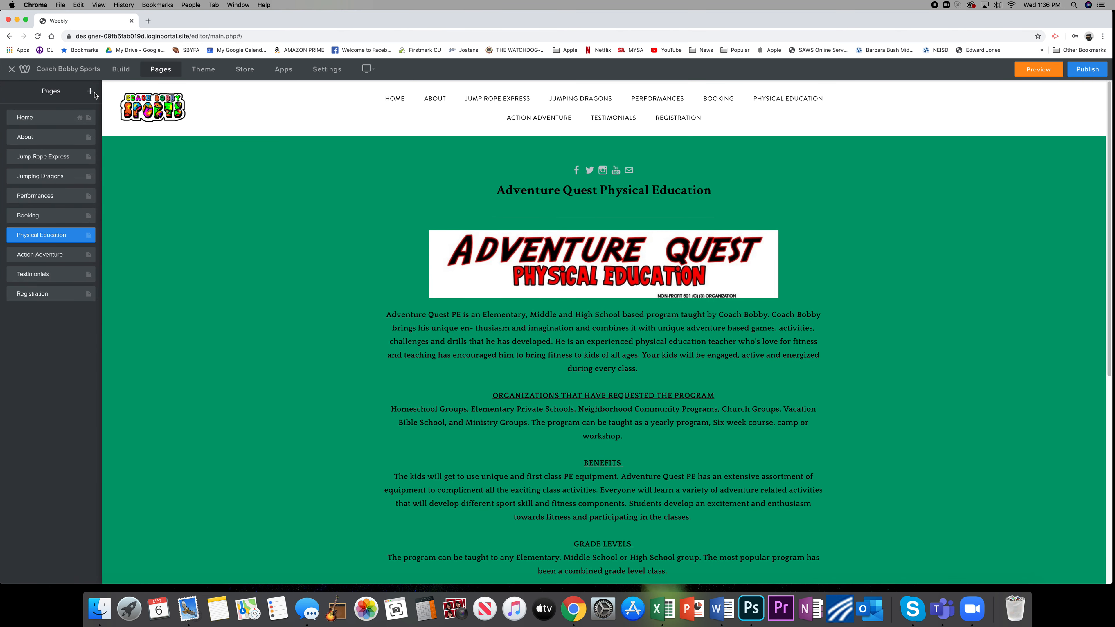
pyautogui.click(89, 92)
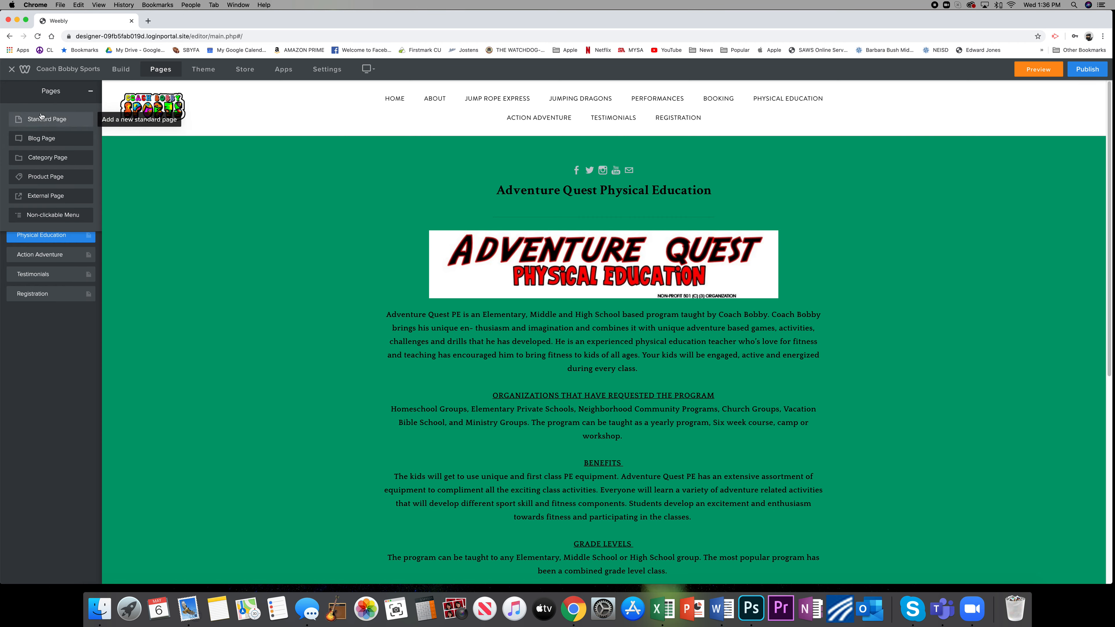
pyautogui.click(91, 92)
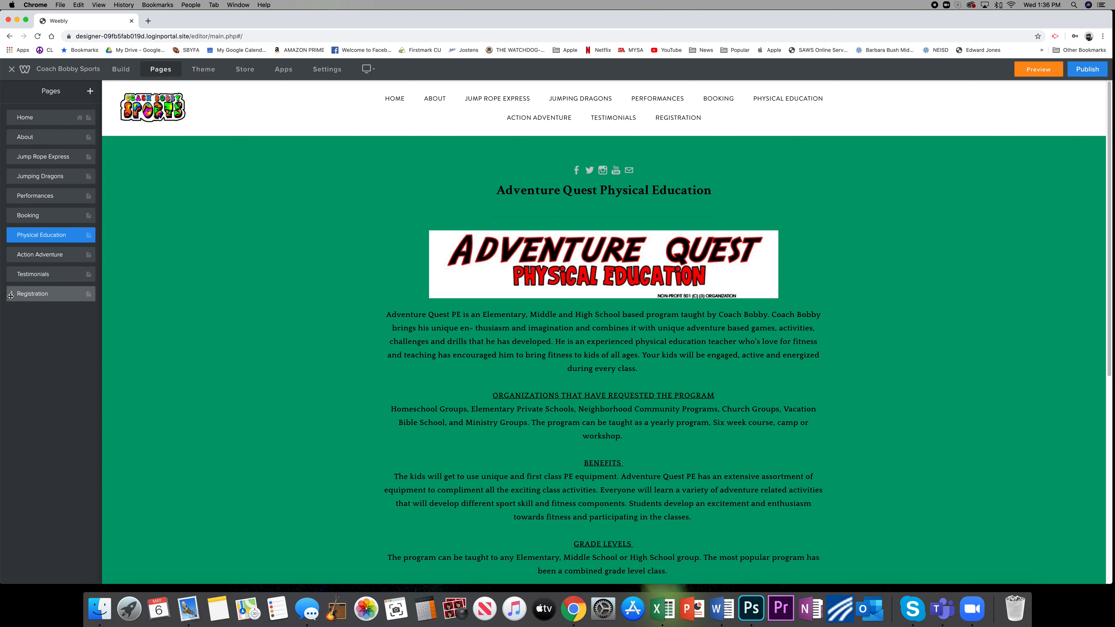
# Look at the Registration page and its page settings, returning to the page list.
pyautogui.click(88, 294)
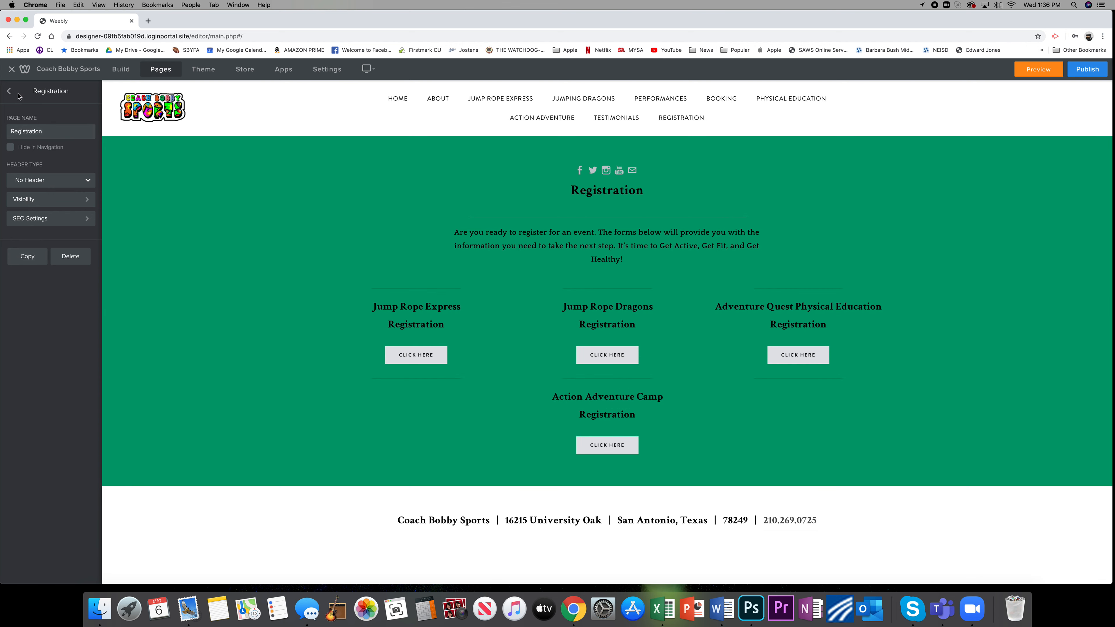
pyautogui.click(9, 91)
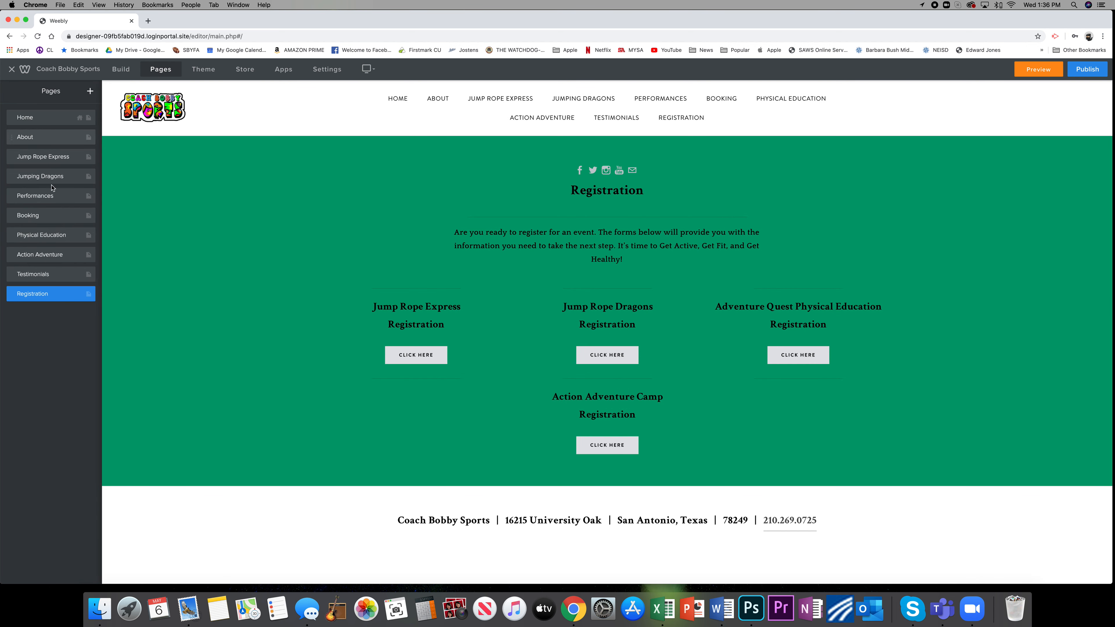
pyautogui.click(12, 295)
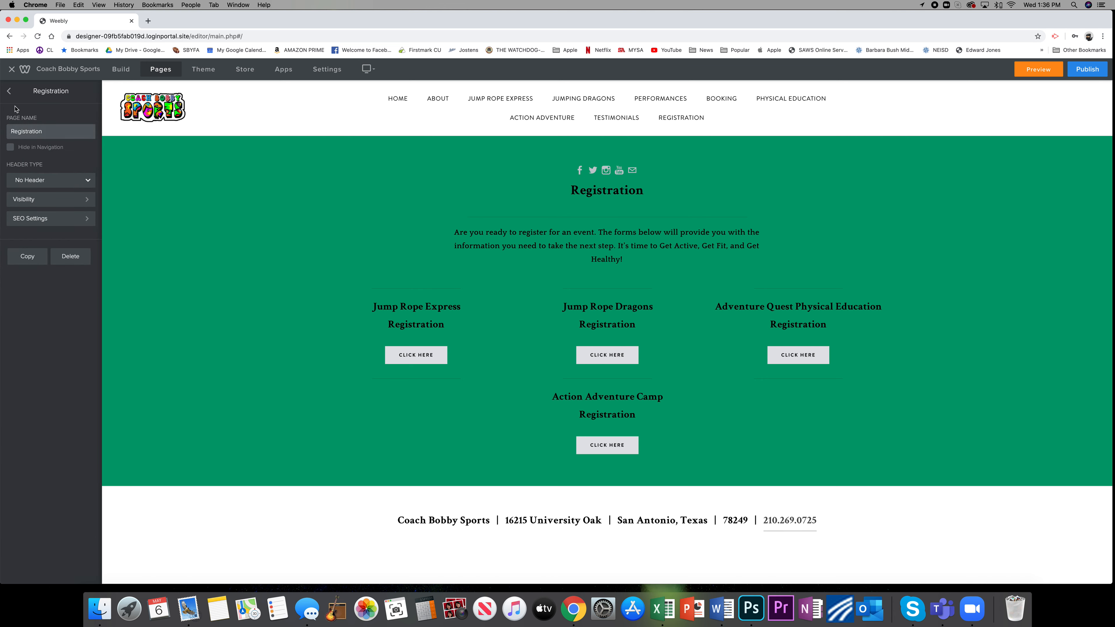
pyautogui.click(10, 91)
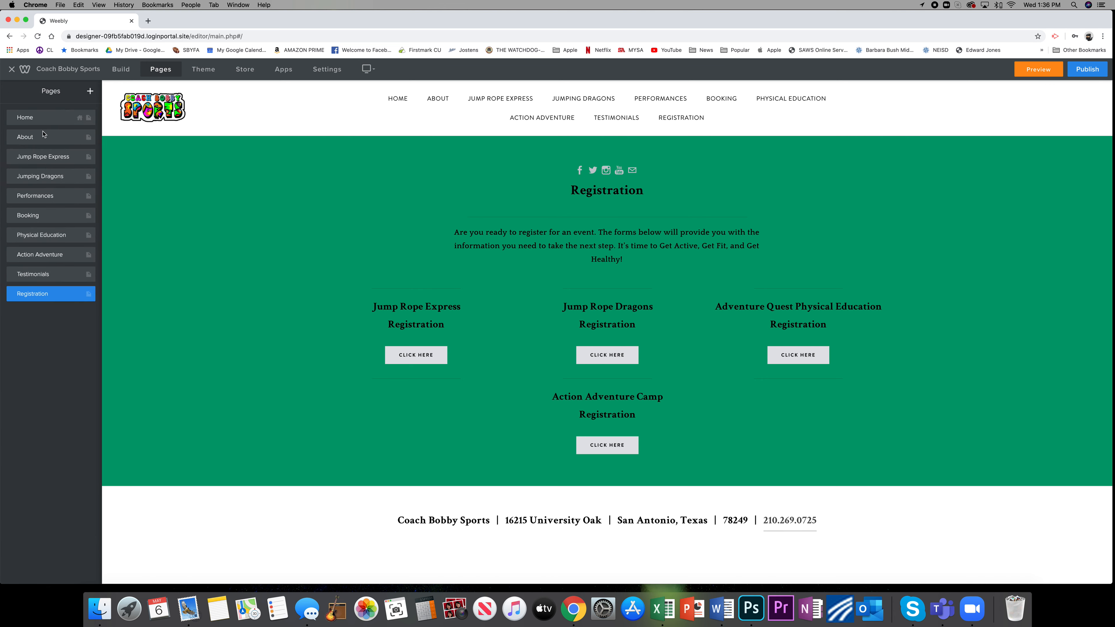
# Rename the Registration page as Registration 2 and make a copy of it.
pyautogui.click(88, 297)
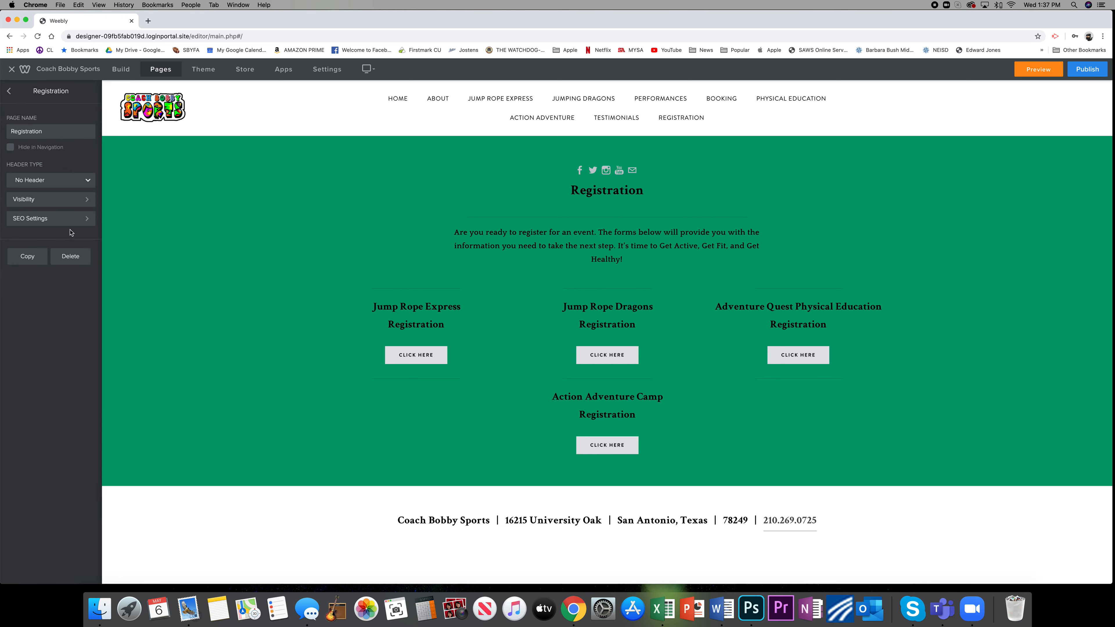
pyautogui.doubleClick(49, 130)
pyautogui.click(55, 132)
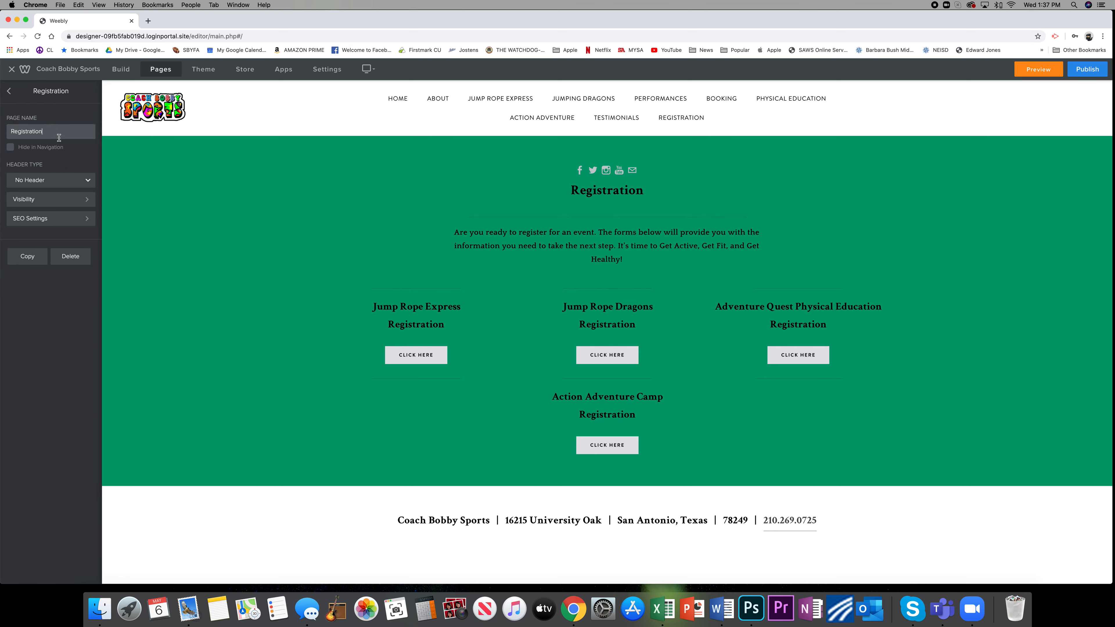
pyautogui.write('2')
pyautogui.click(20, 266)
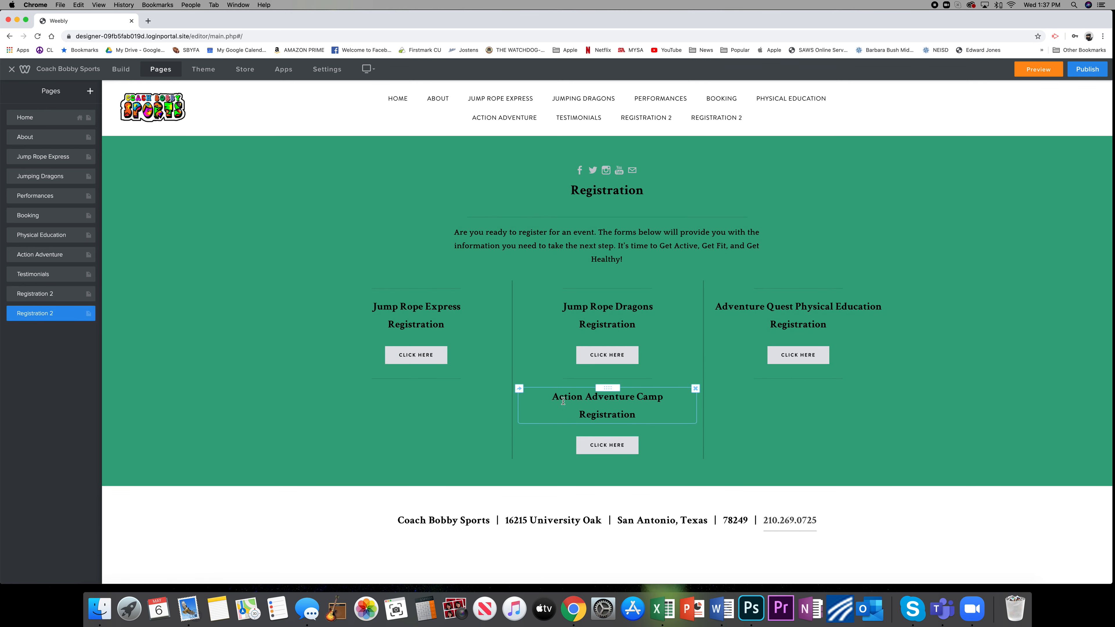
pyautogui.click(558, 243)
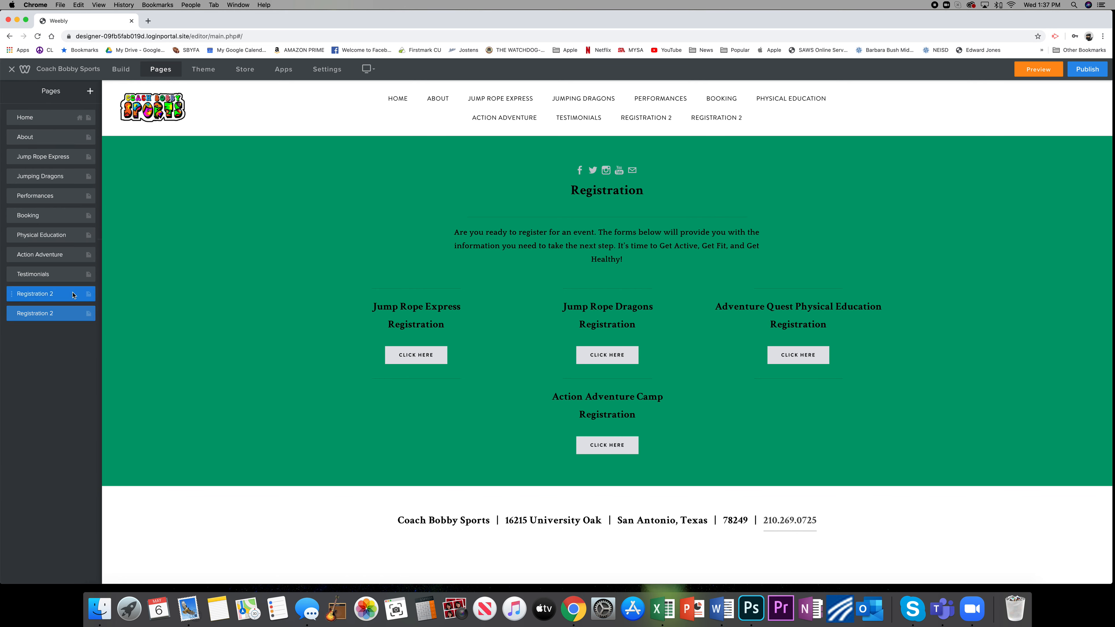
# Rename the upper of the two Registration 2 pages as Registration and return to the page list.
pyautogui.click(74, 296)
pyautogui.click(55, 129)
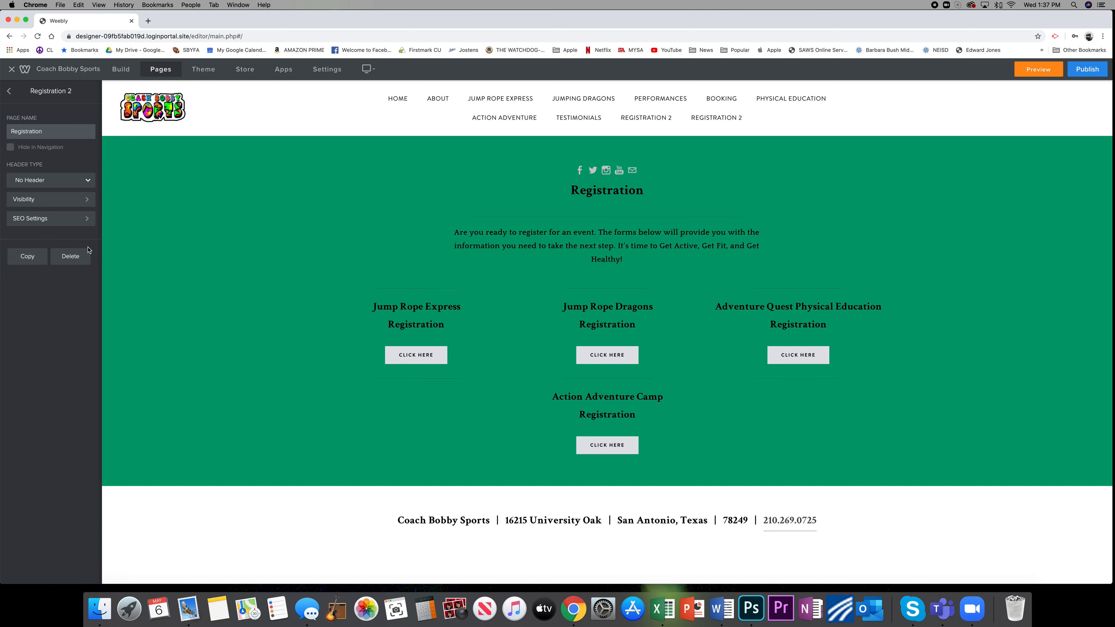
pyautogui.click(9, 94)
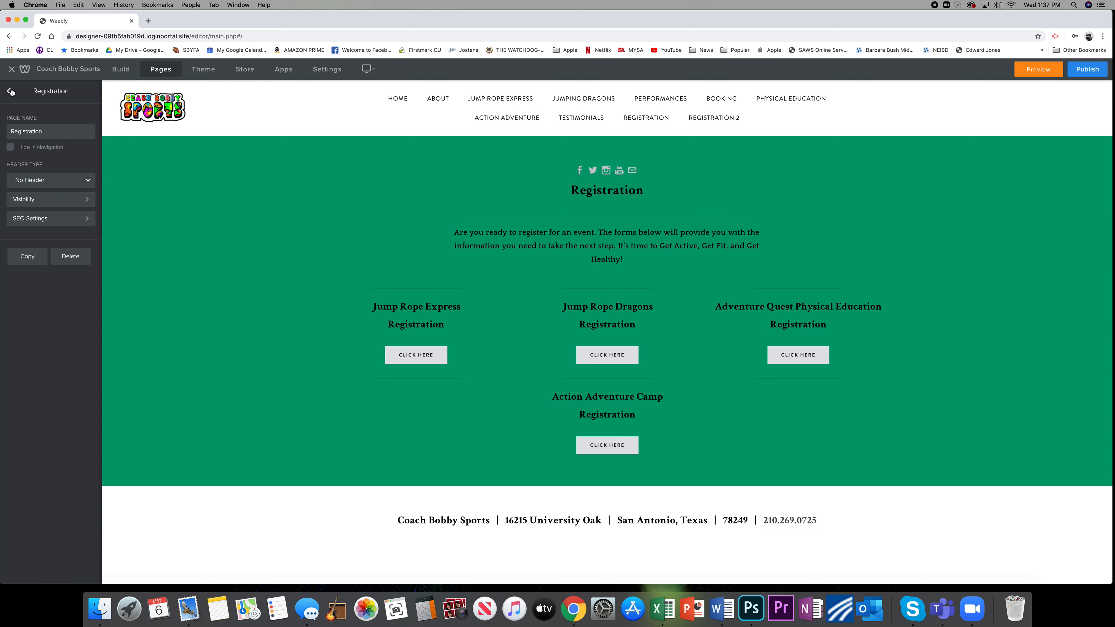
pyautogui.click(11, 91)
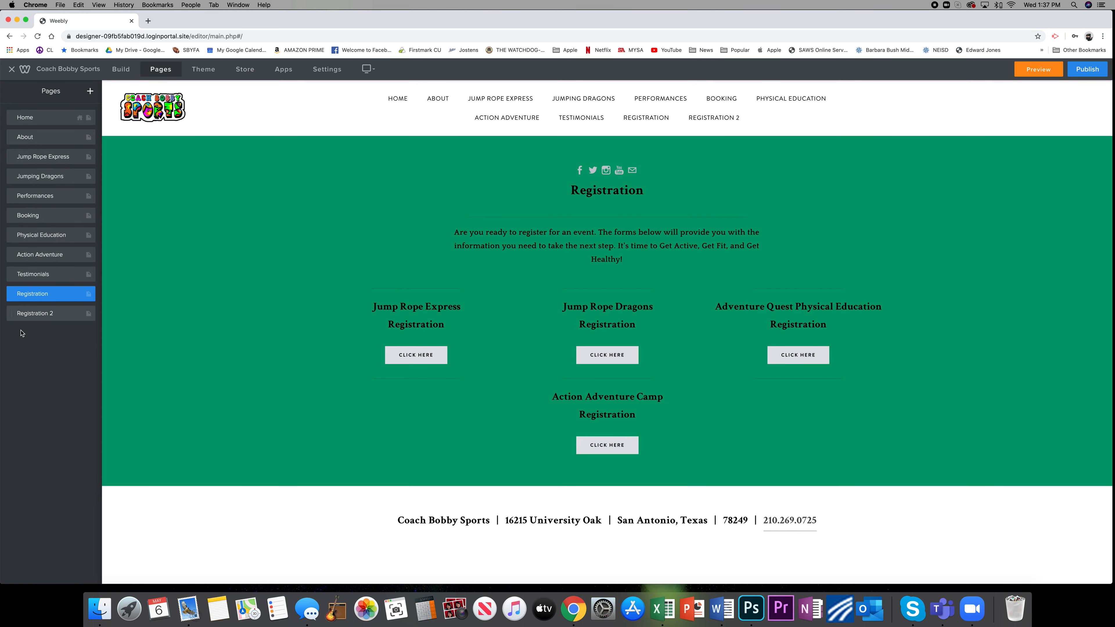
# Add an Image element to the Registration 2 page, placed below the Jump Rope Express registration button.
pyautogui.click(57, 314)
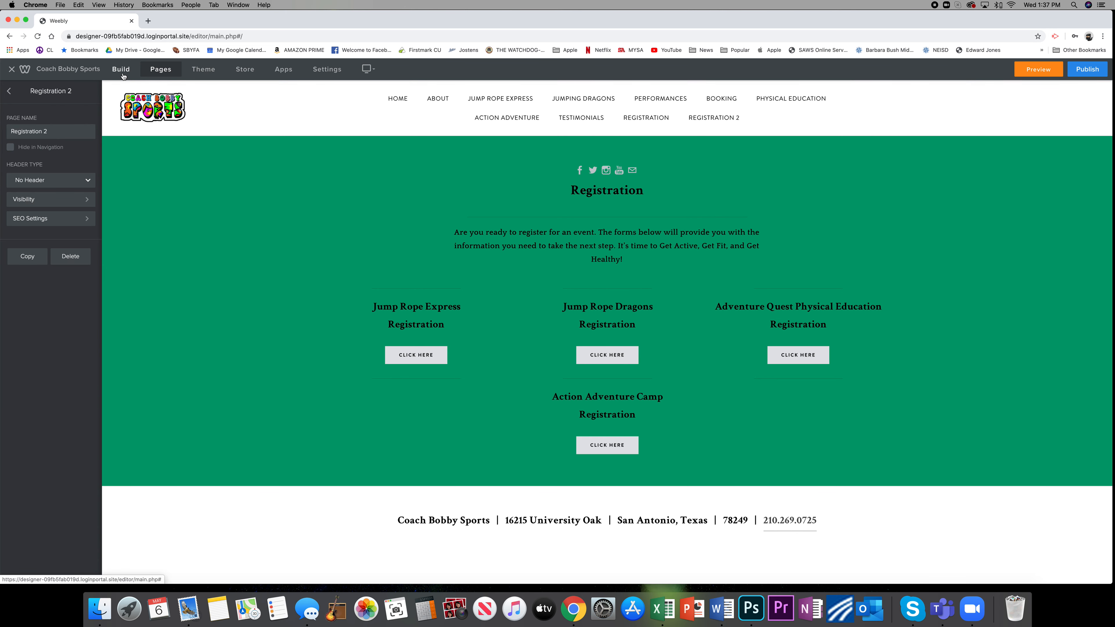
pyautogui.click(121, 70)
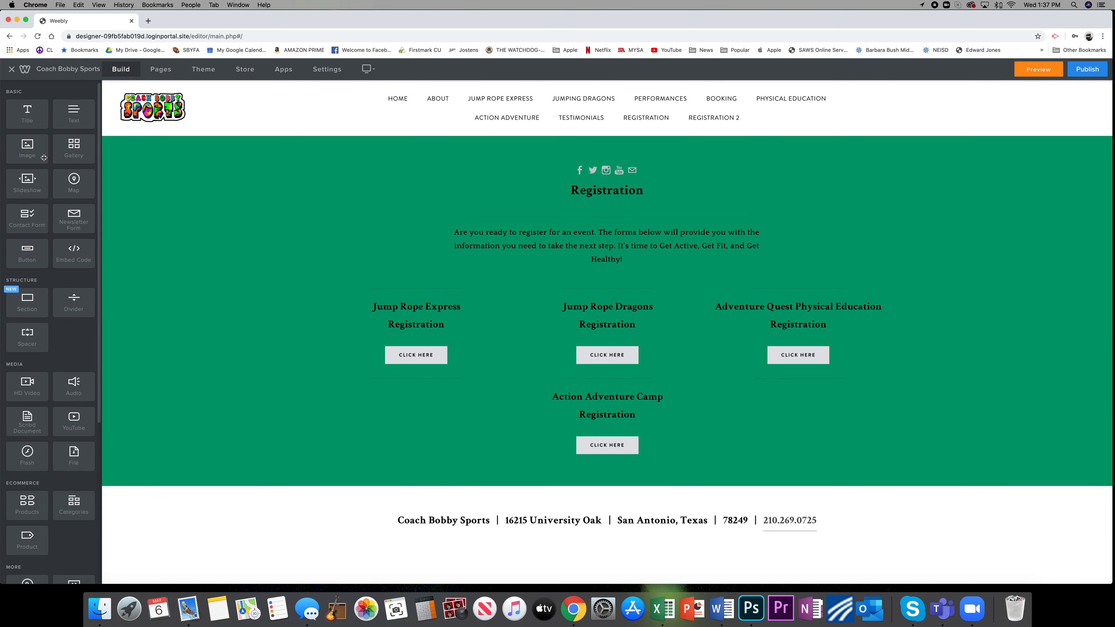
pyautogui.moveTo(30, 147); pyautogui.dragTo(483, 397)
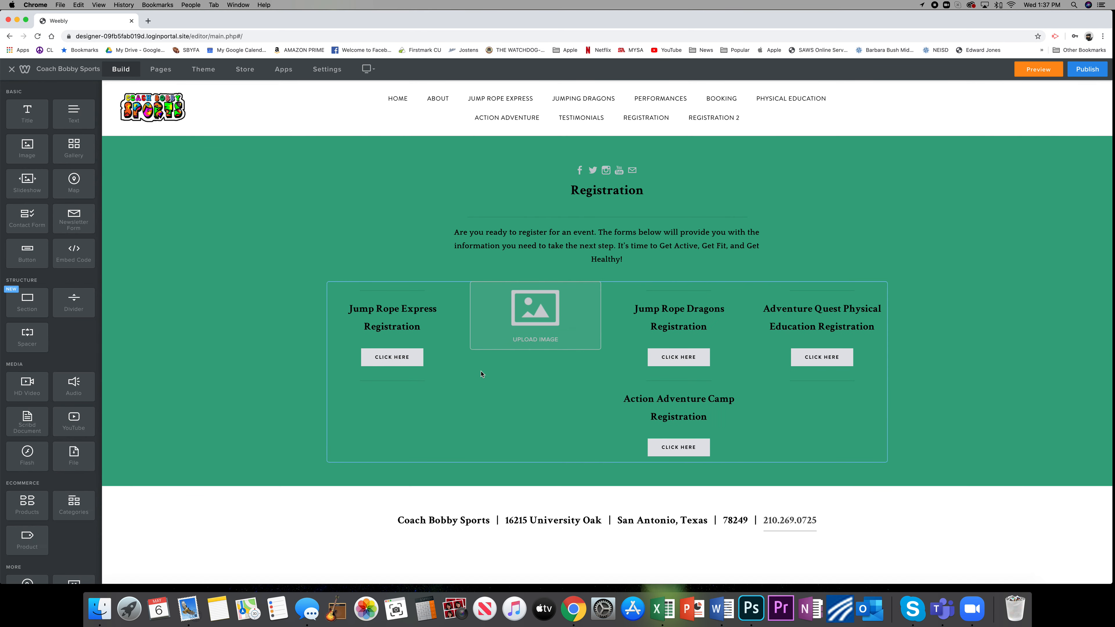
pyautogui.moveTo(537, 282); pyautogui.dragTo(418, 397)
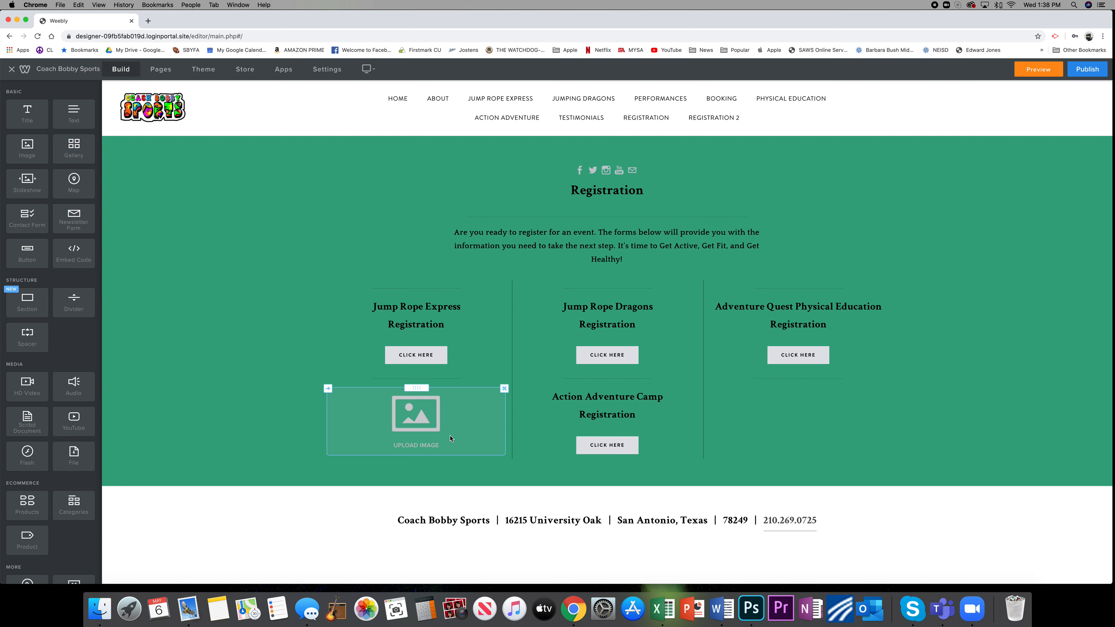
# Upload BD BACK.jpg from the Desktop into the image placeholder and shrink the picture within its column.
pyautogui.click(430, 422)
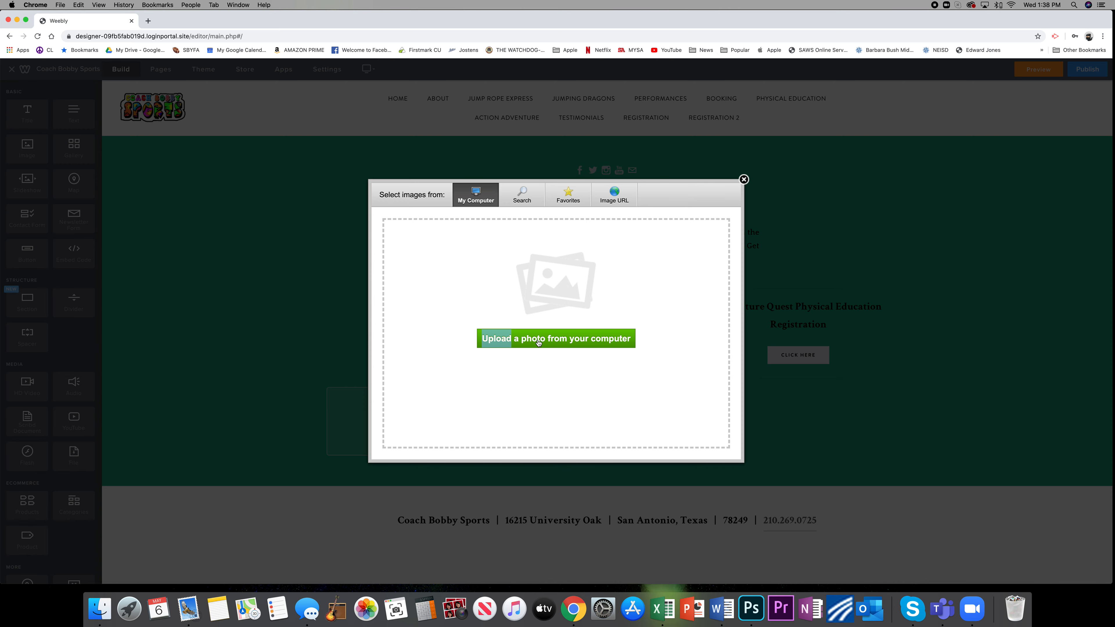
pyautogui.click(539, 343)
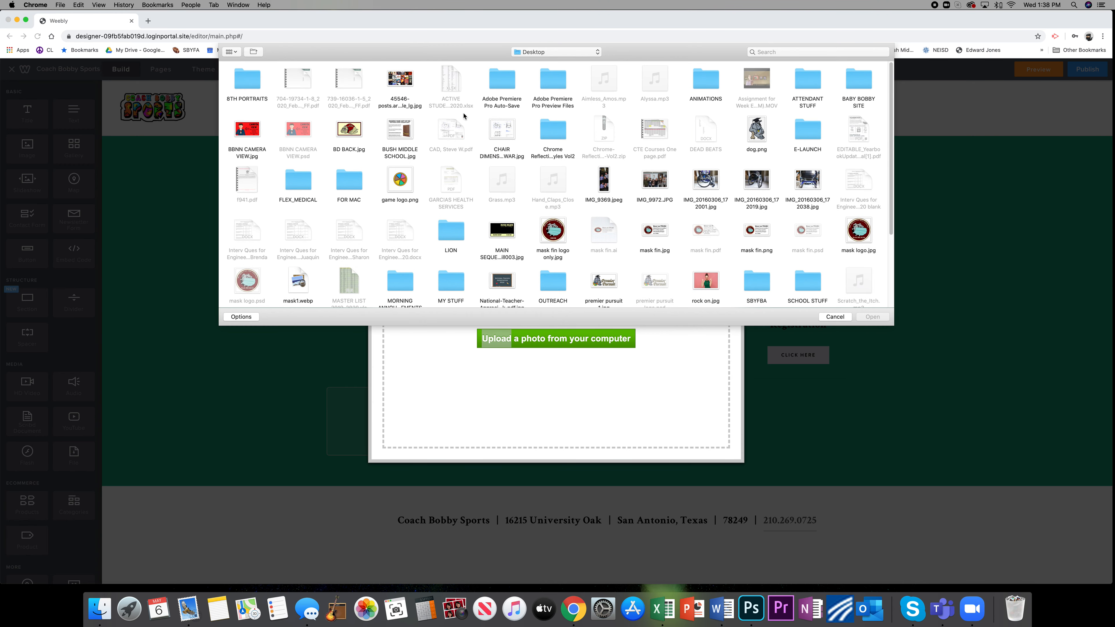
pyautogui.click(348, 135)
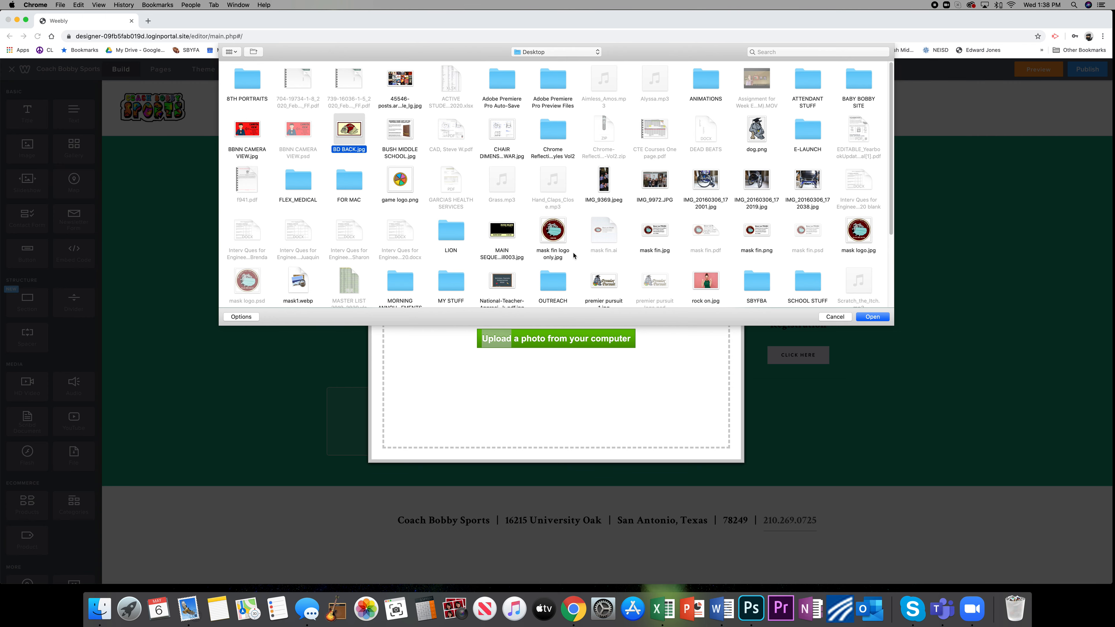
pyautogui.click(875, 320)
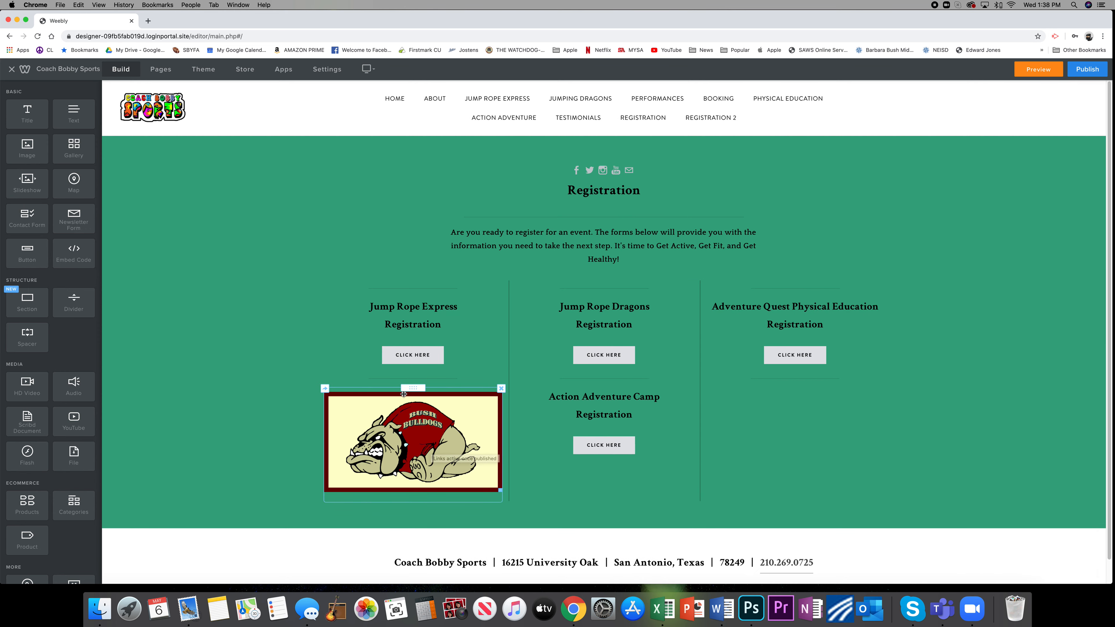
pyautogui.moveTo(500, 488); pyautogui.dragTo(486, 458)
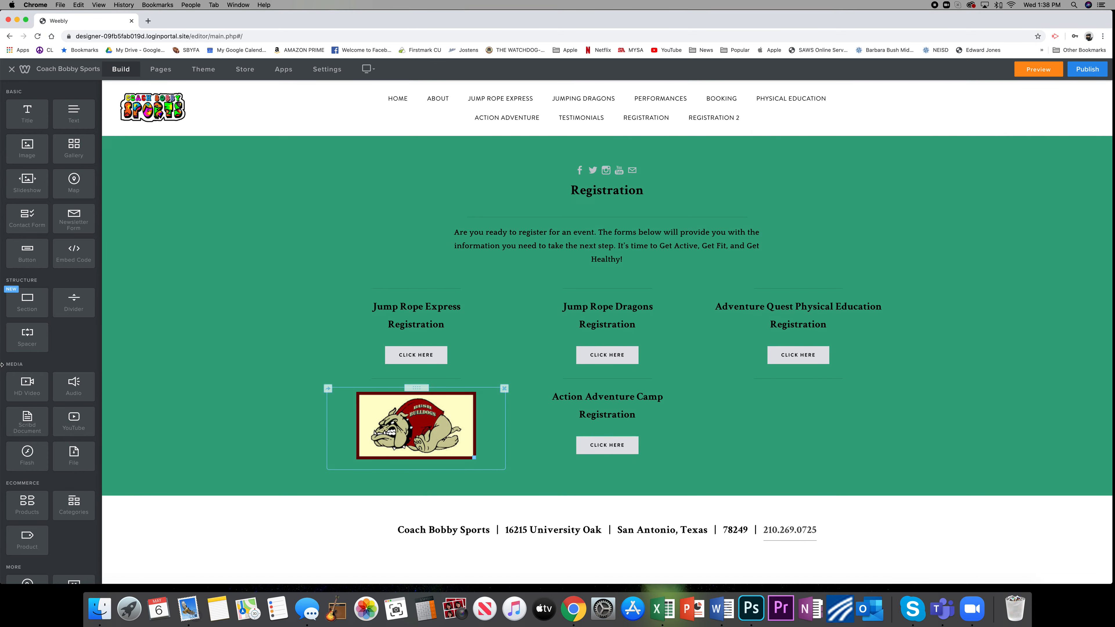
# Add a YouTube element below the Adventure Quest Physical Education registration button and open its video URL for entry.
pyautogui.scroll(-5, 34, 350)
pyautogui.scroll(-1, 83, 400)
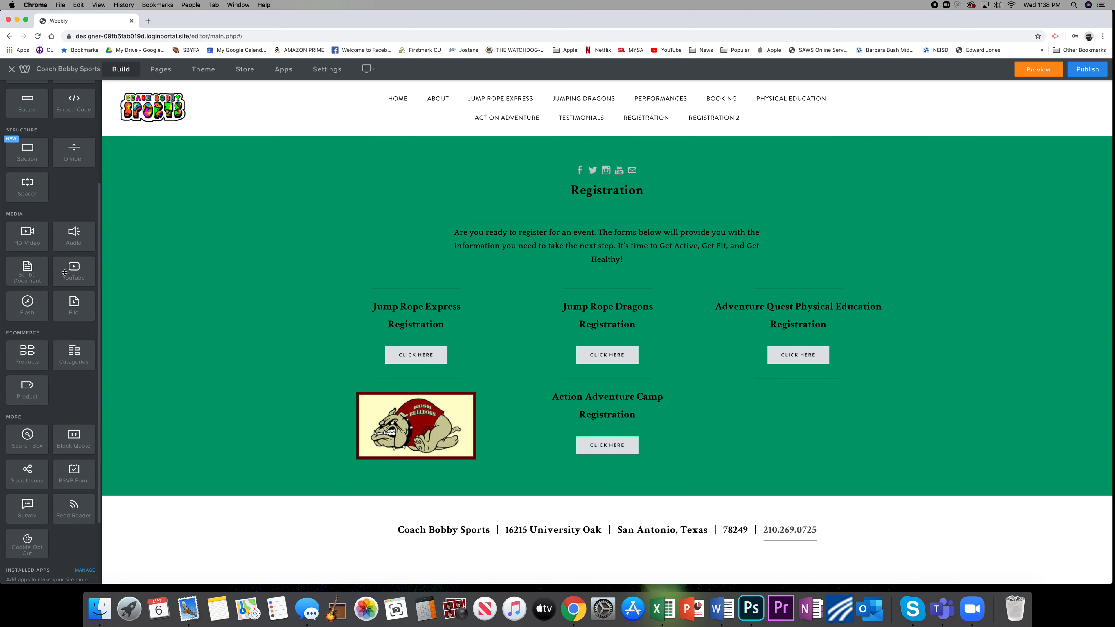
pyautogui.moveTo(72, 269); pyautogui.dragTo(797, 420)
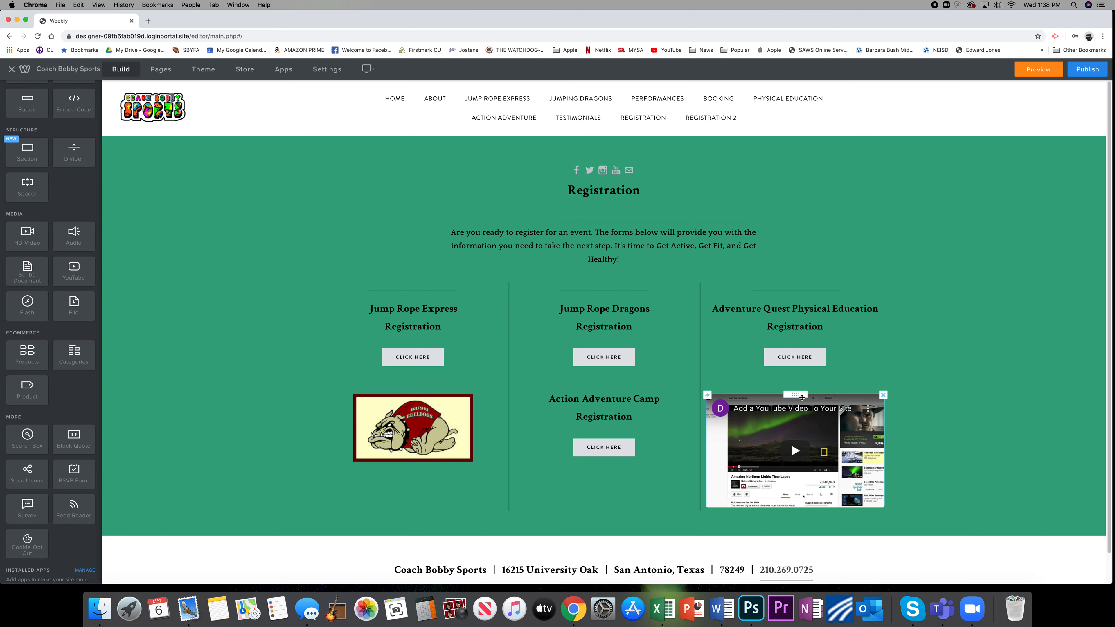
pyautogui.click(802, 398)
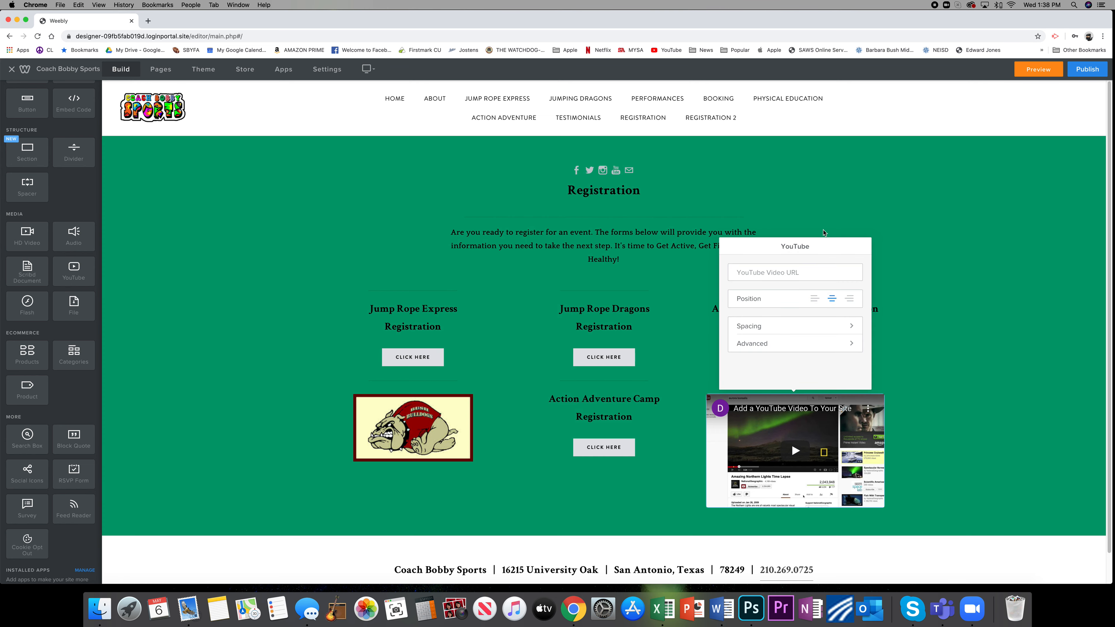
pyautogui.click(768, 274)
# Switch to YouTube in a new browser tab and open the trending video on basic easy hand sewing stitches.
pyautogui.click(149, 21)
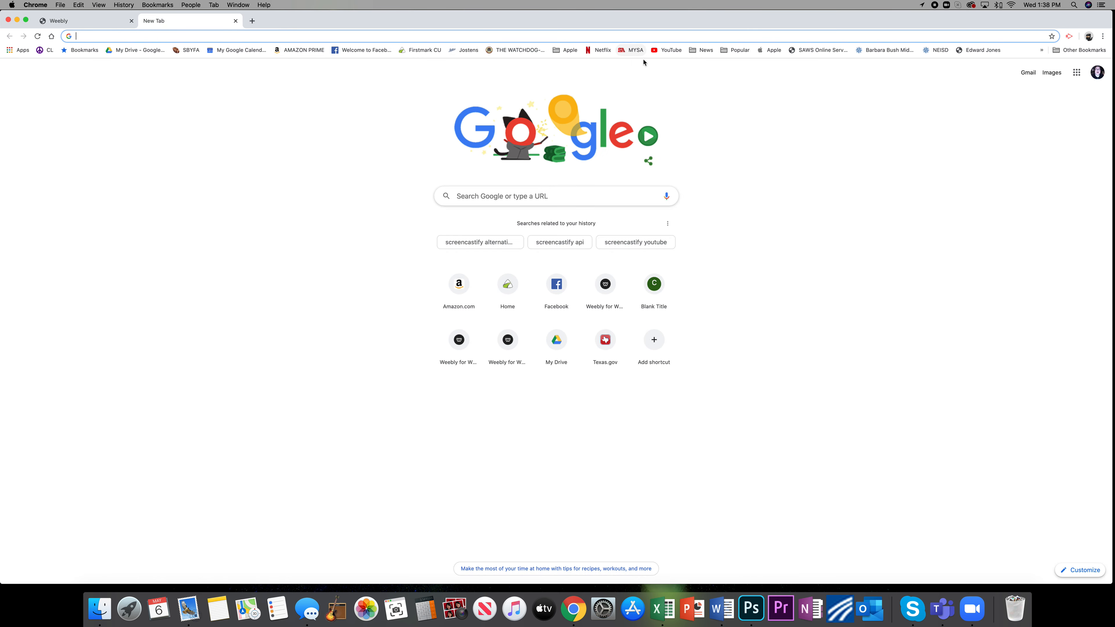
pyautogui.click(667, 50)
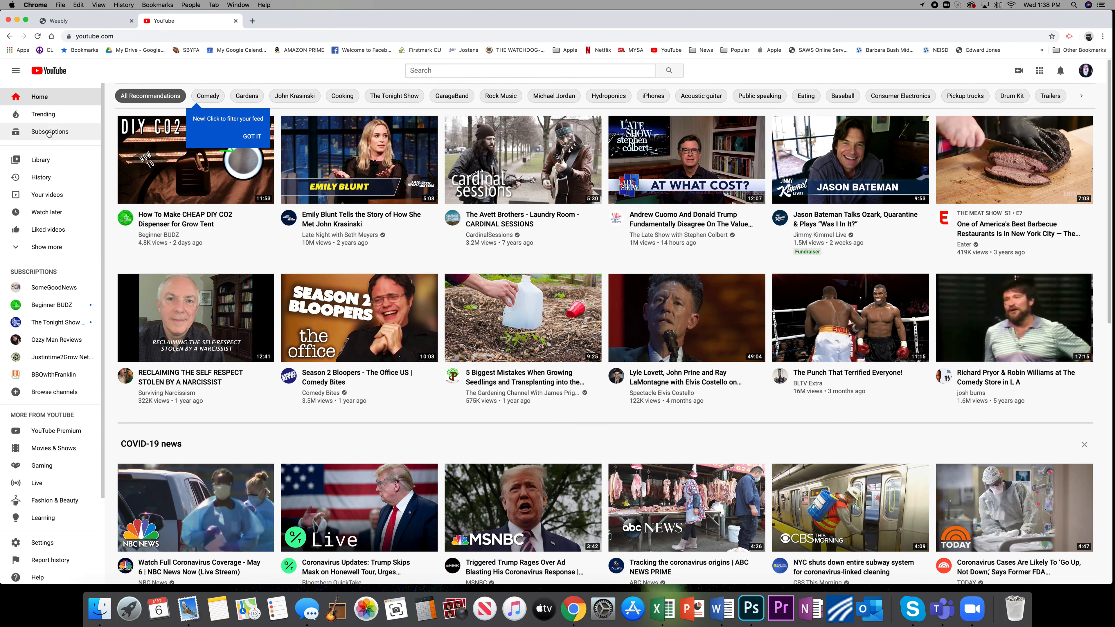
pyautogui.click(44, 133)
pyautogui.click(42, 116)
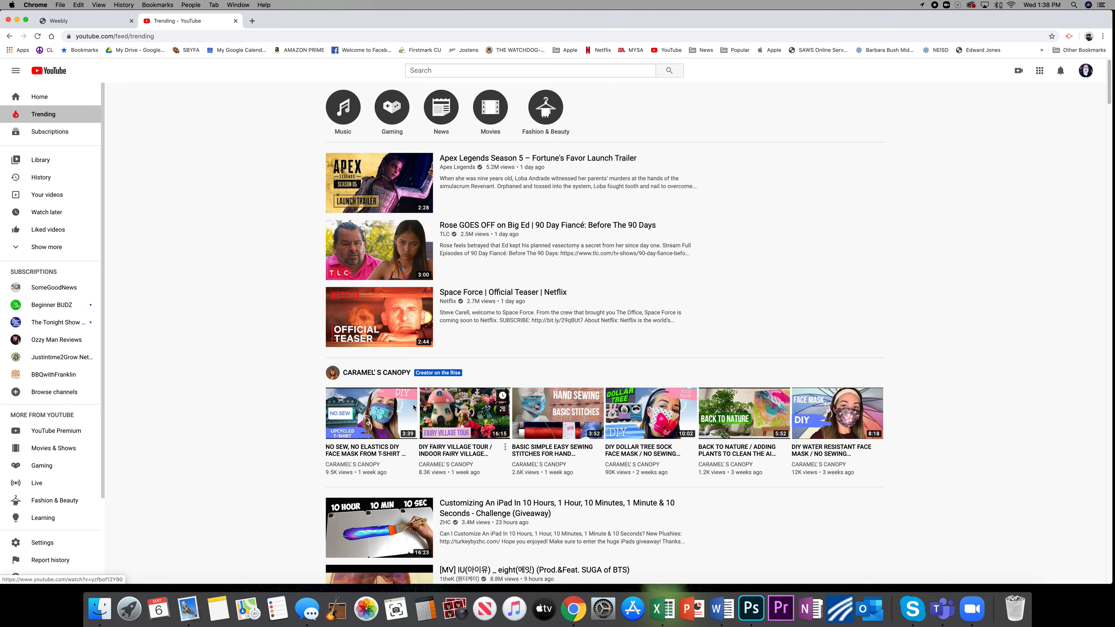
pyautogui.click(558, 410)
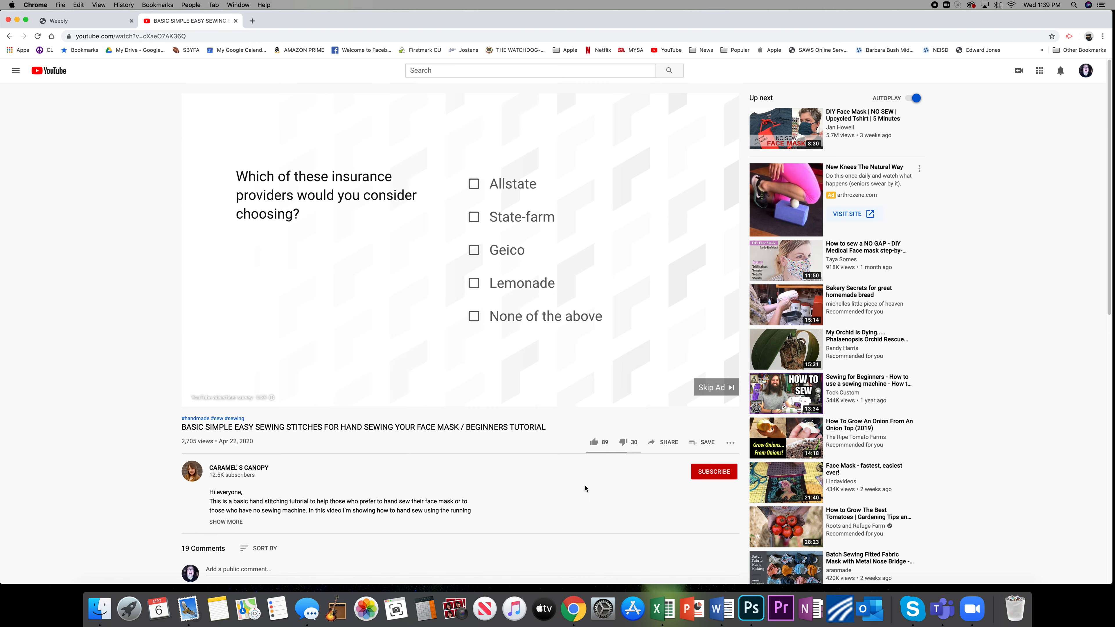
# Copy the sewing video's share link and return to the Weebly editor.
pyautogui.click(664, 442)
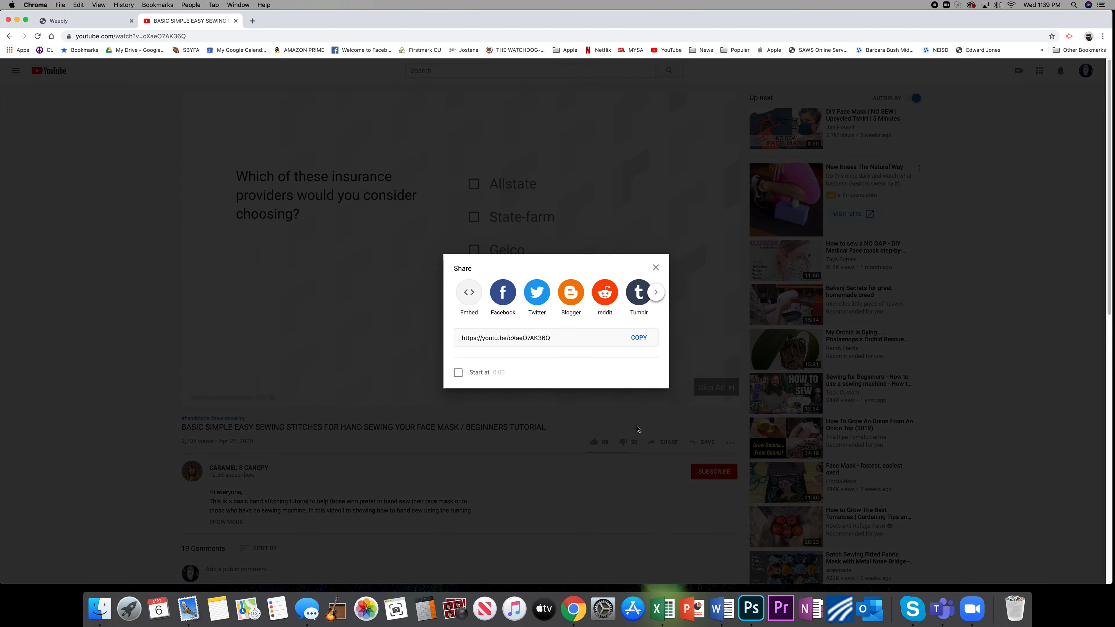
pyautogui.click(577, 334)
pyautogui.press('cmd+c')
pyautogui.rightClick(519, 338)
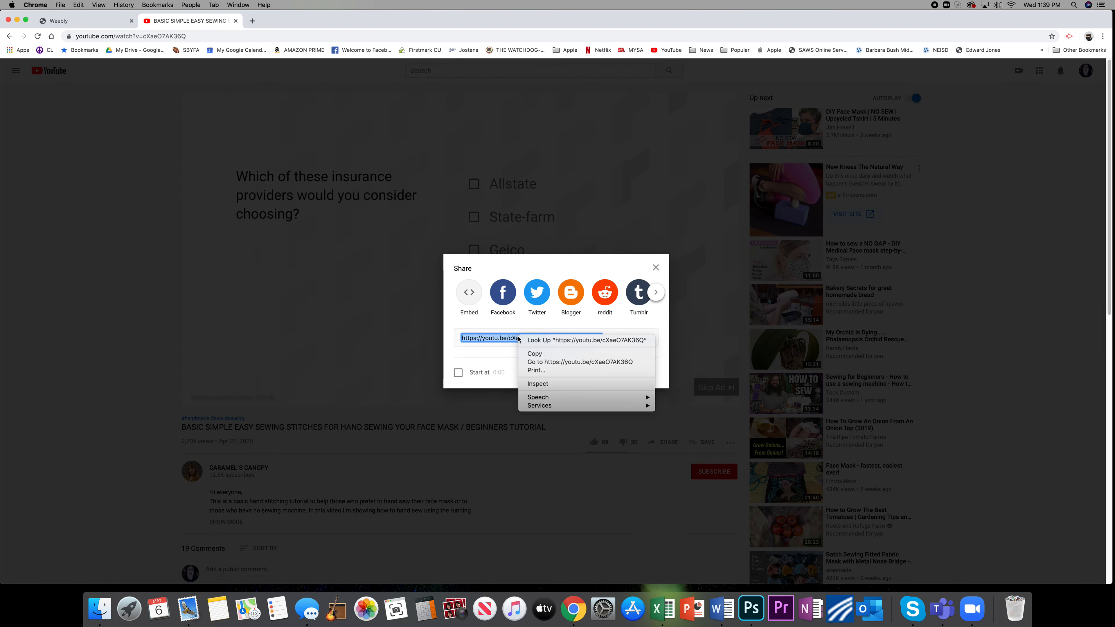
pyautogui.click(535, 354)
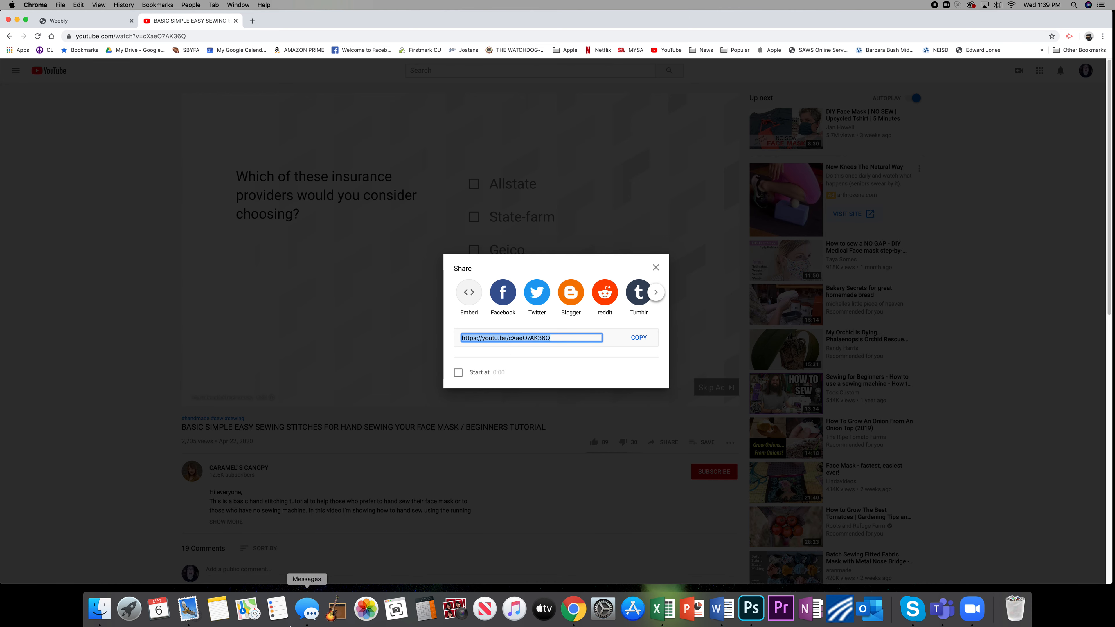
pyautogui.click(105, 21)
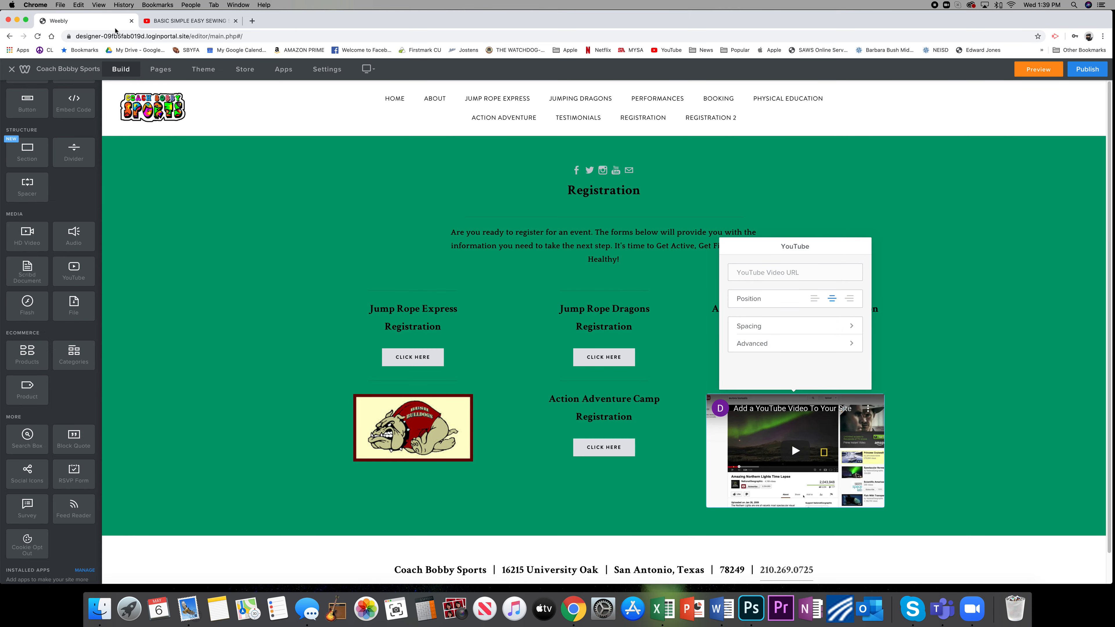
# Paste the copied sewing video link into the YouTube element's video URL and close its settings.
pyautogui.rightClick(752, 273)
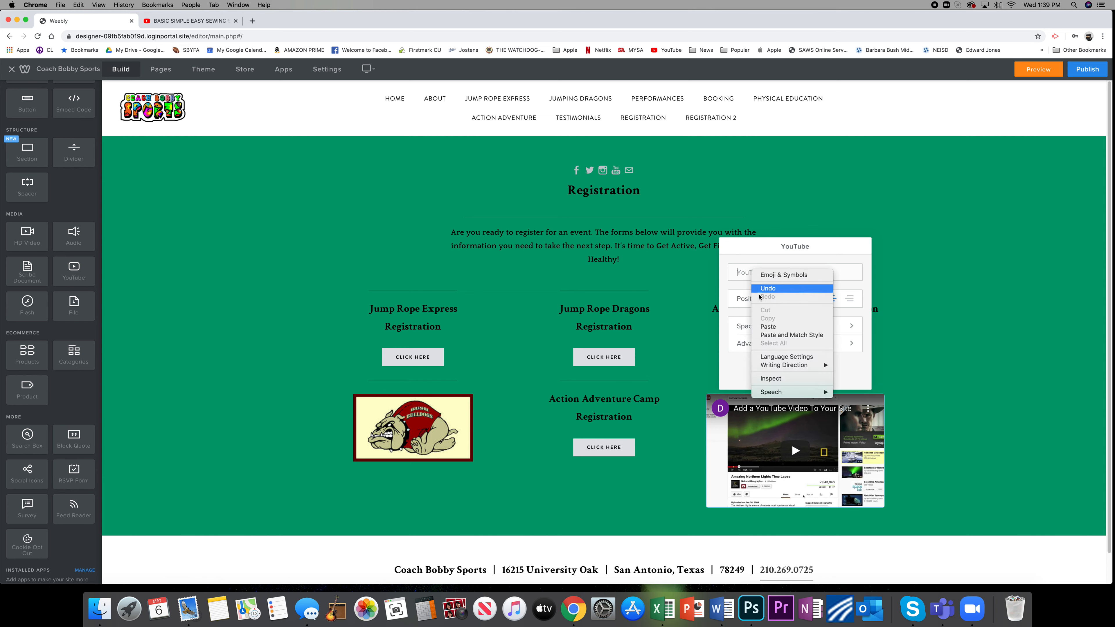
pyautogui.click(764, 327)
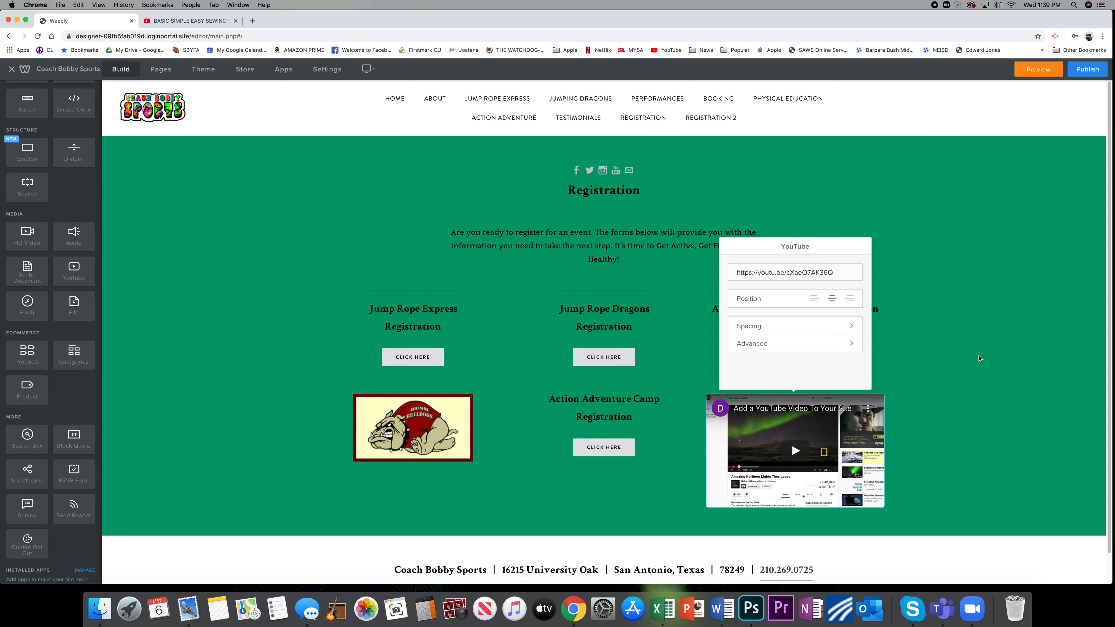
pyautogui.click(980, 359)
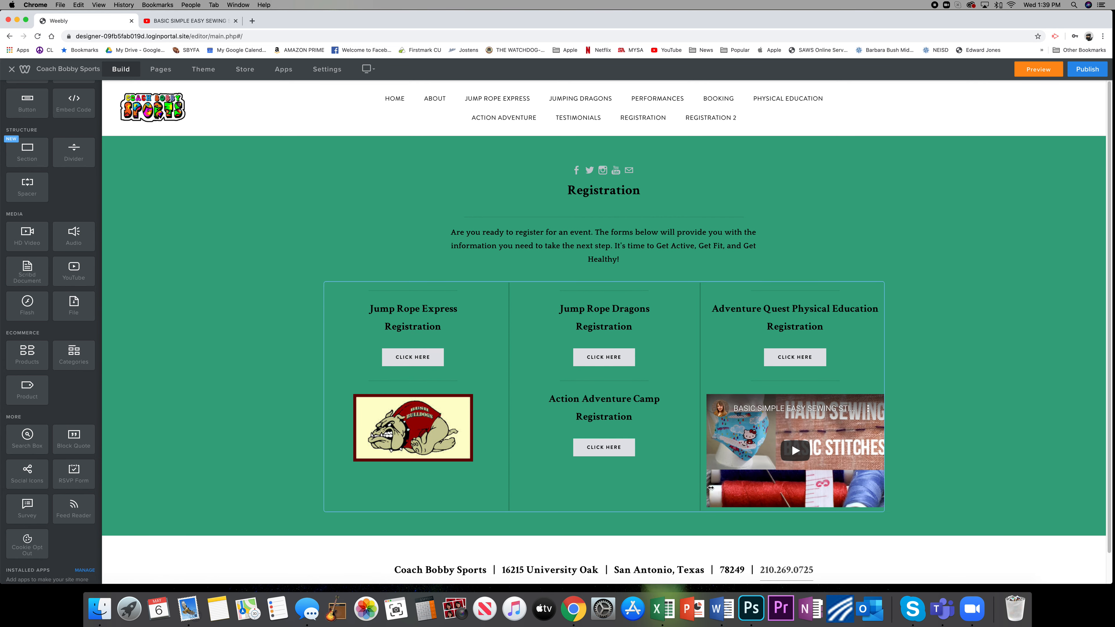
# Play the embedded sewing video briefly in the editor and pause it.
pyautogui.click(853, 500)
pyautogui.click(861, 504)
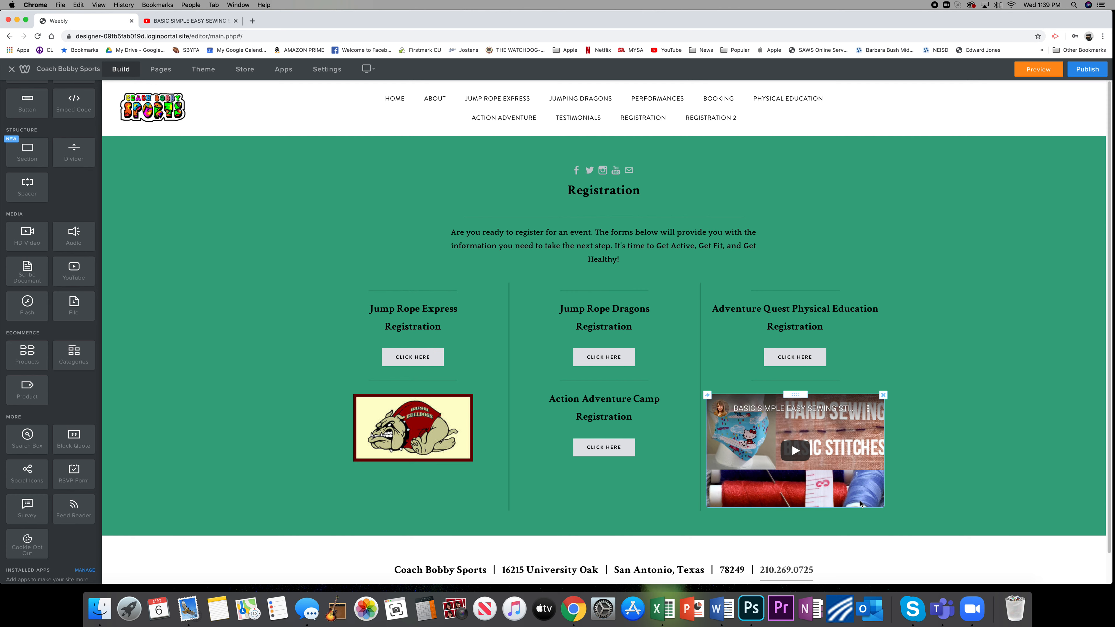
pyautogui.click(869, 493)
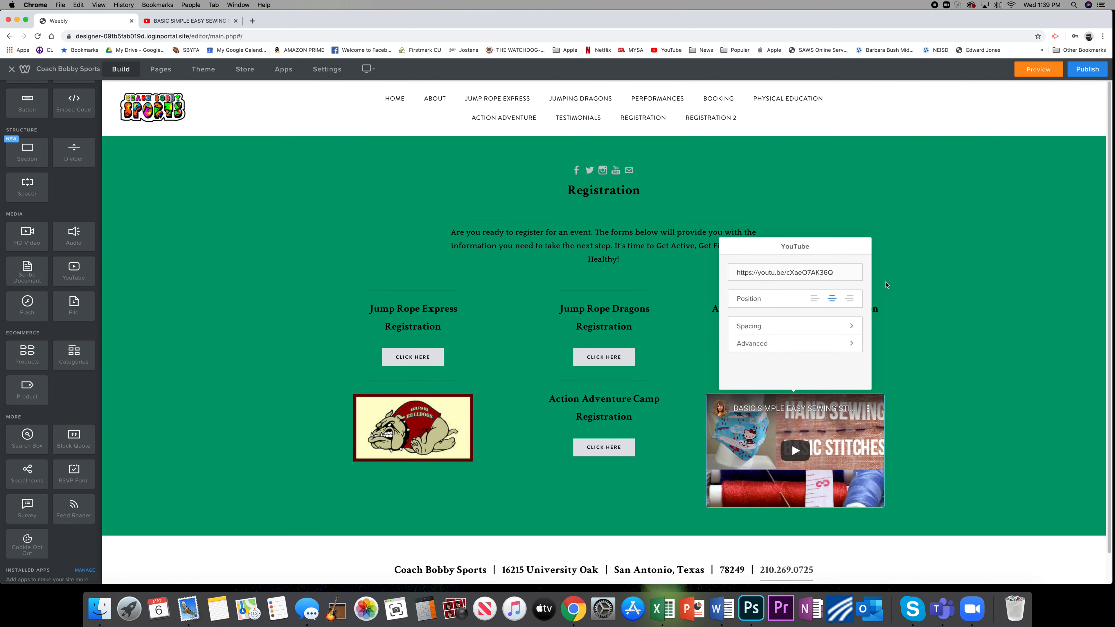
pyautogui.click(886, 284)
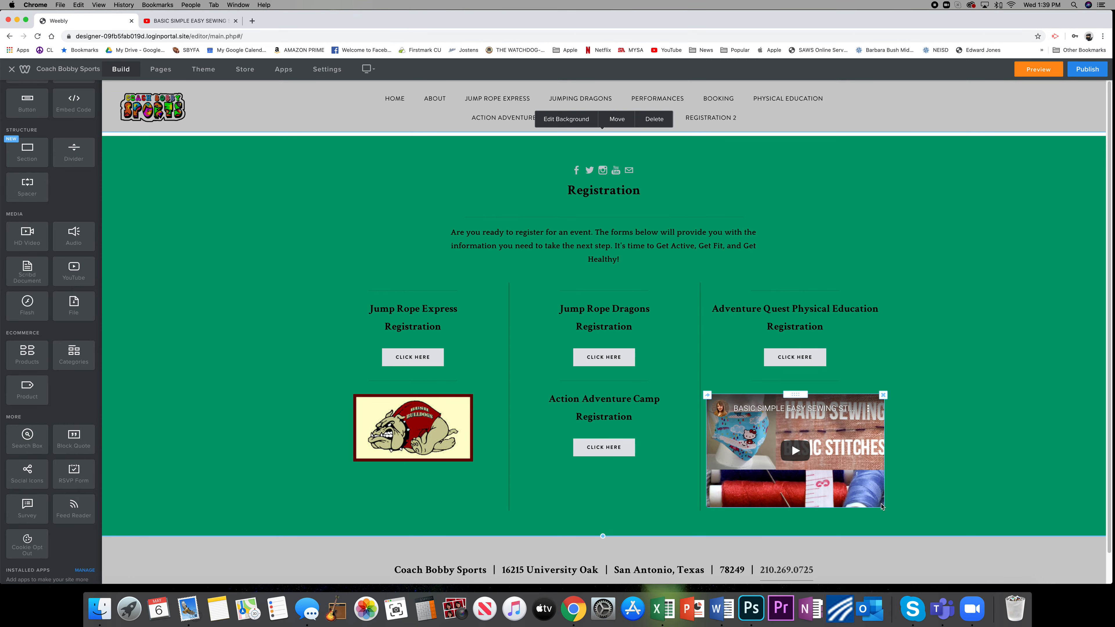
pyautogui.click(882, 507)
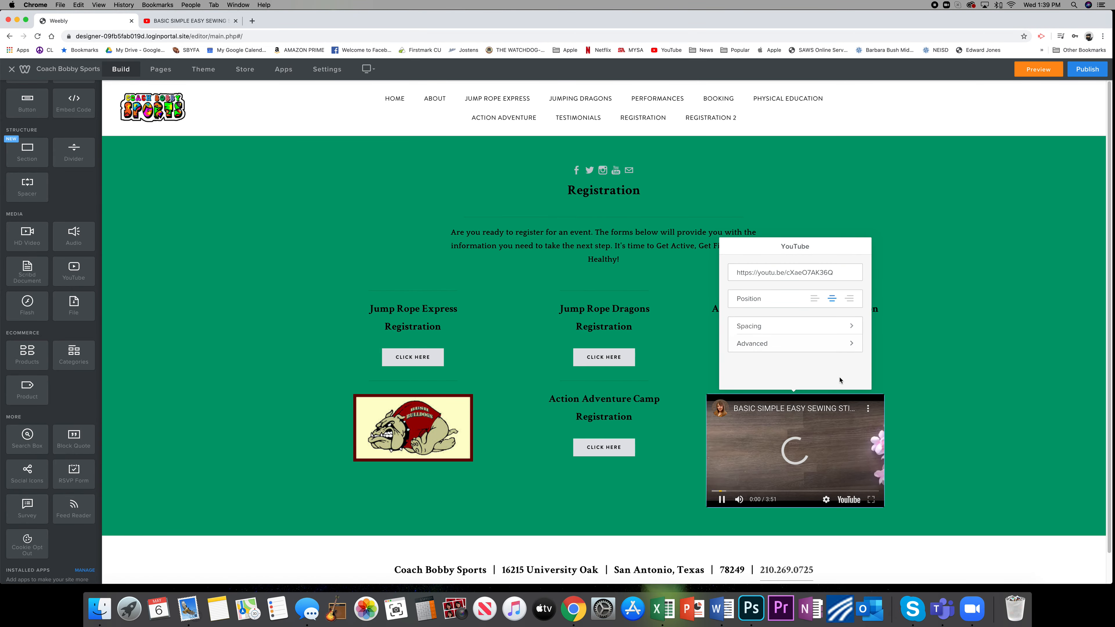
pyautogui.click(916, 419)
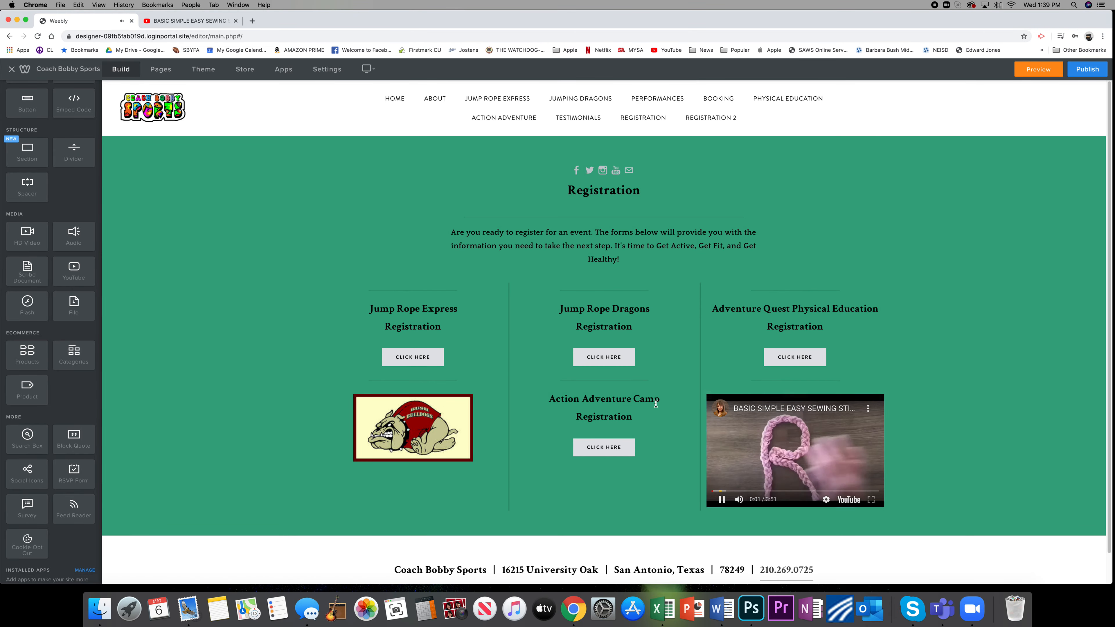
pyautogui.click(917, 344)
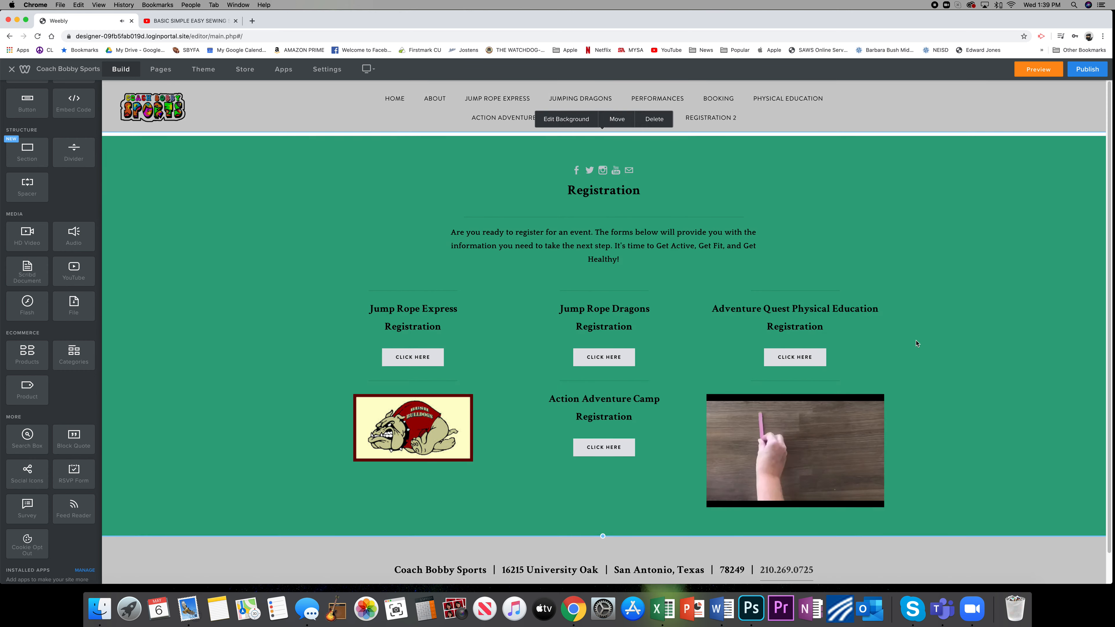
pyautogui.click(806, 457)
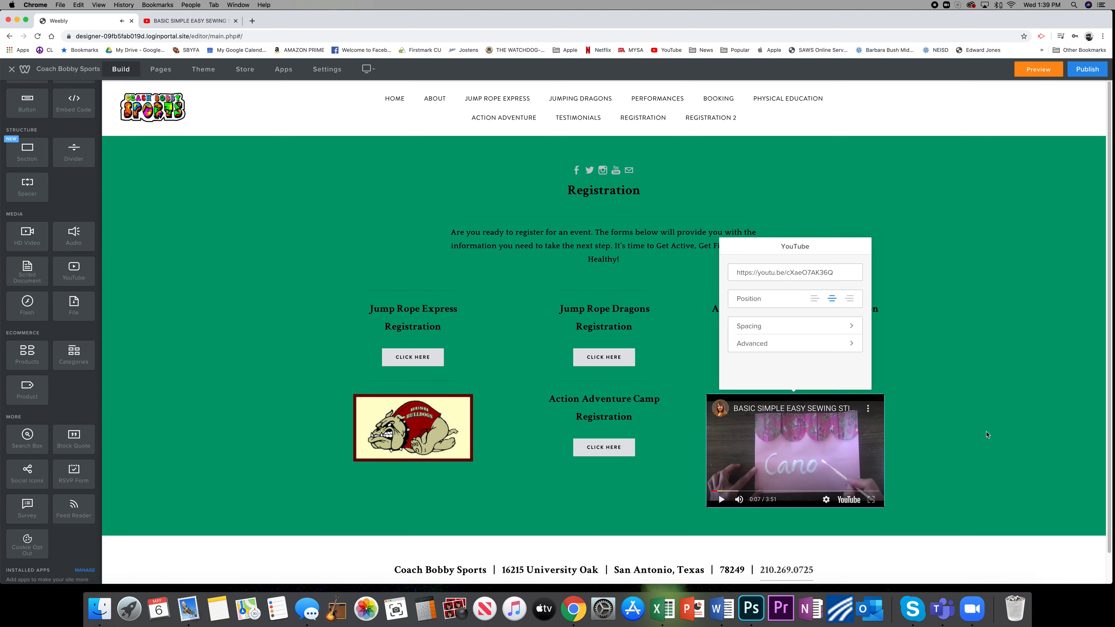
pyautogui.click(979, 454)
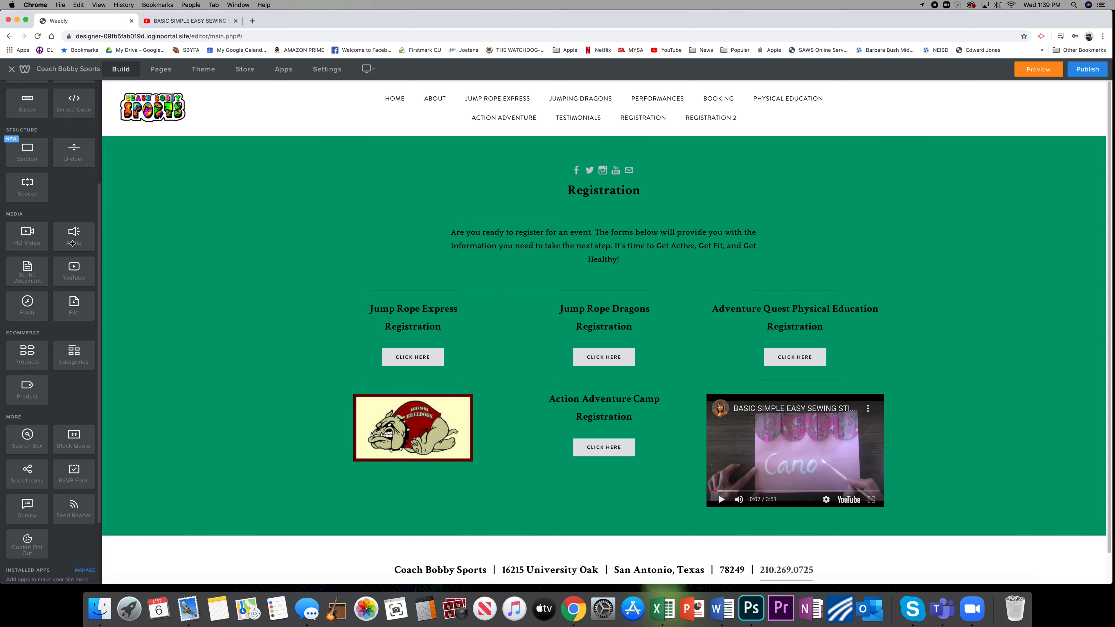
# Add a Button element between the Jump Rope Express Registration heading and its existing CLICK HERE button.
pyautogui.scroll(4, 39, 219)
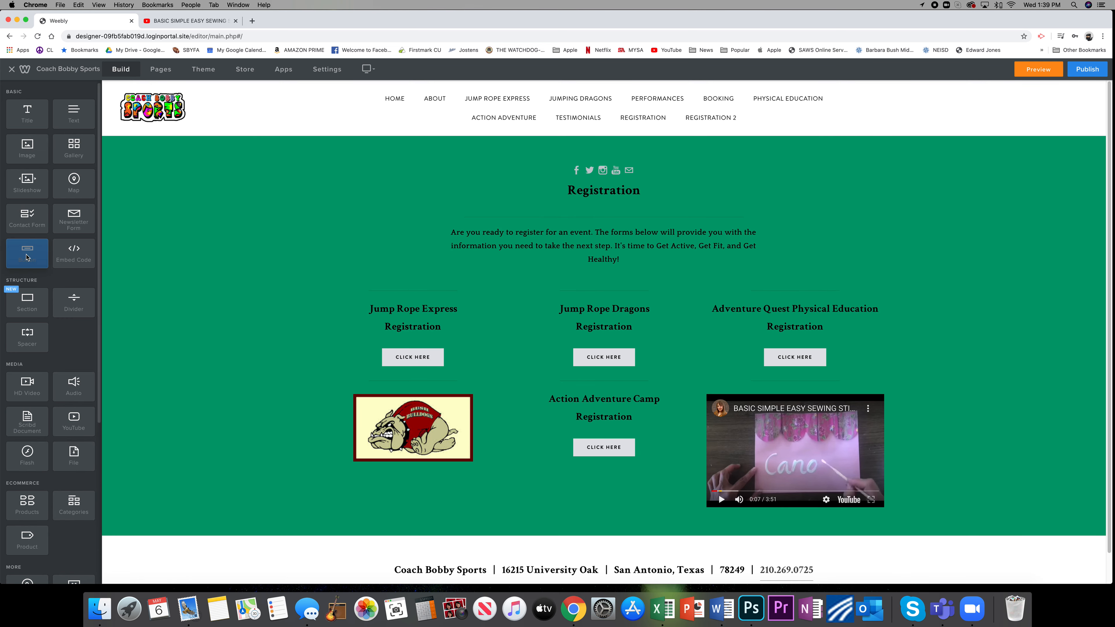
pyautogui.moveTo(27, 252); pyautogui.dragTo(405, 337)
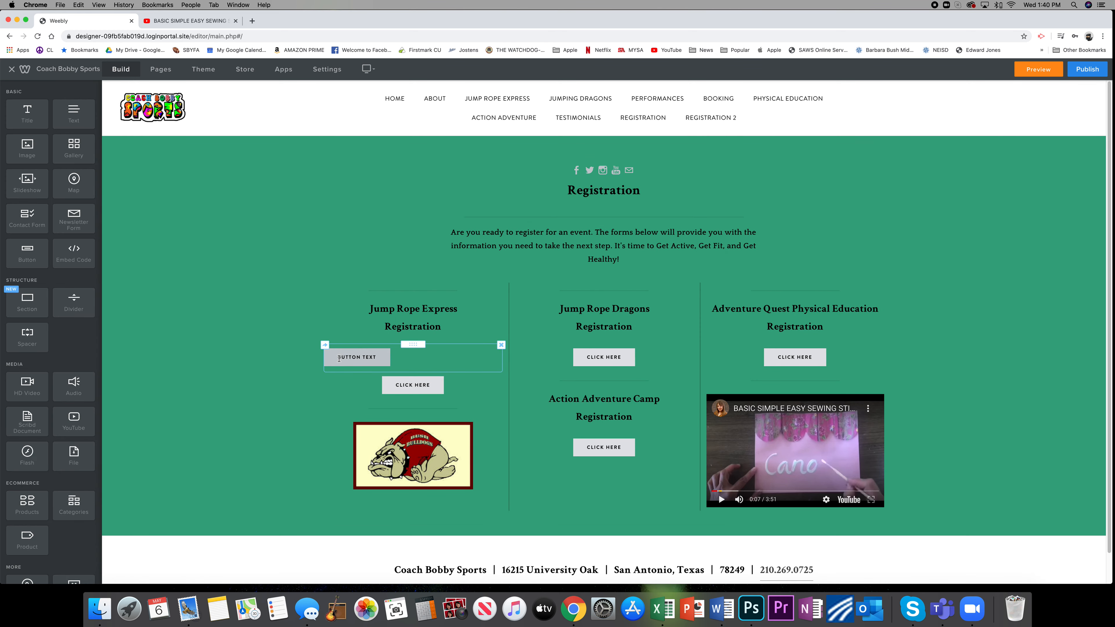
pyautogui.click(413, 358)
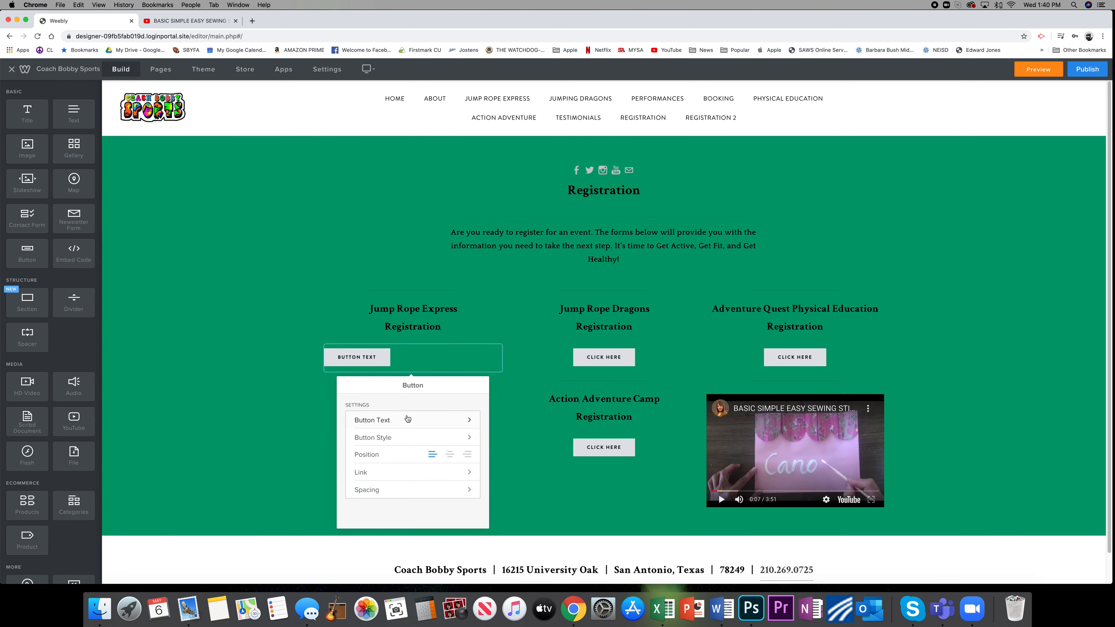
pyautogui.click(408, 420)
pyautogui.moveTo(410, 419); pyautogui.dragTo(303, 414)
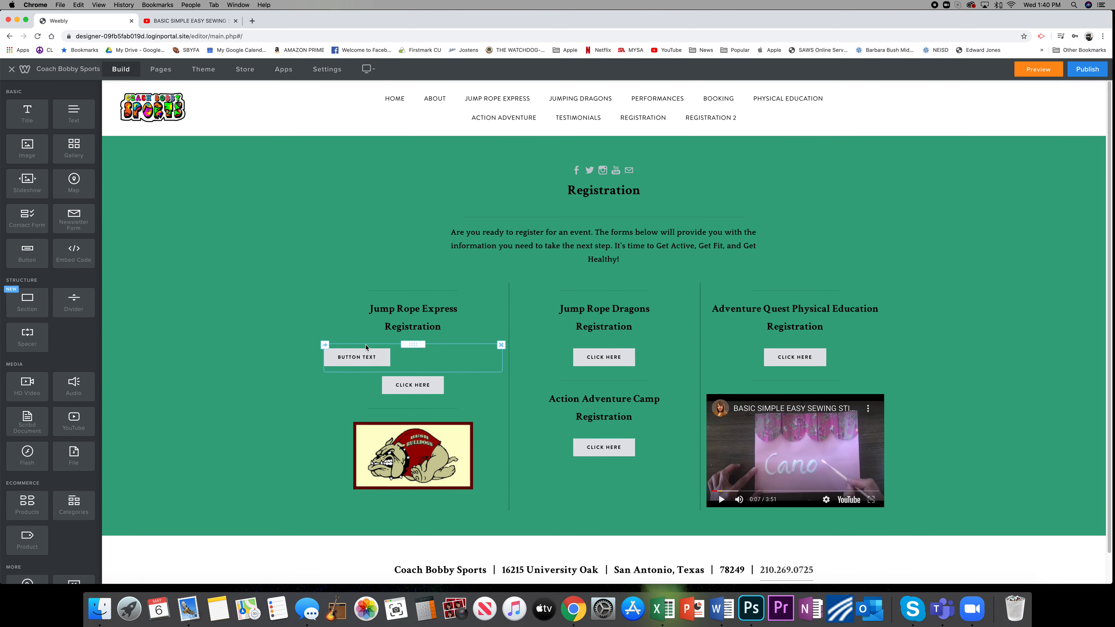
# Set the new button's text to "jump" and return to the button settings.
pyautogui.click(415, 351)
pyautogui.click(392, 421)
pyautogui.tripleClick(356, 419)
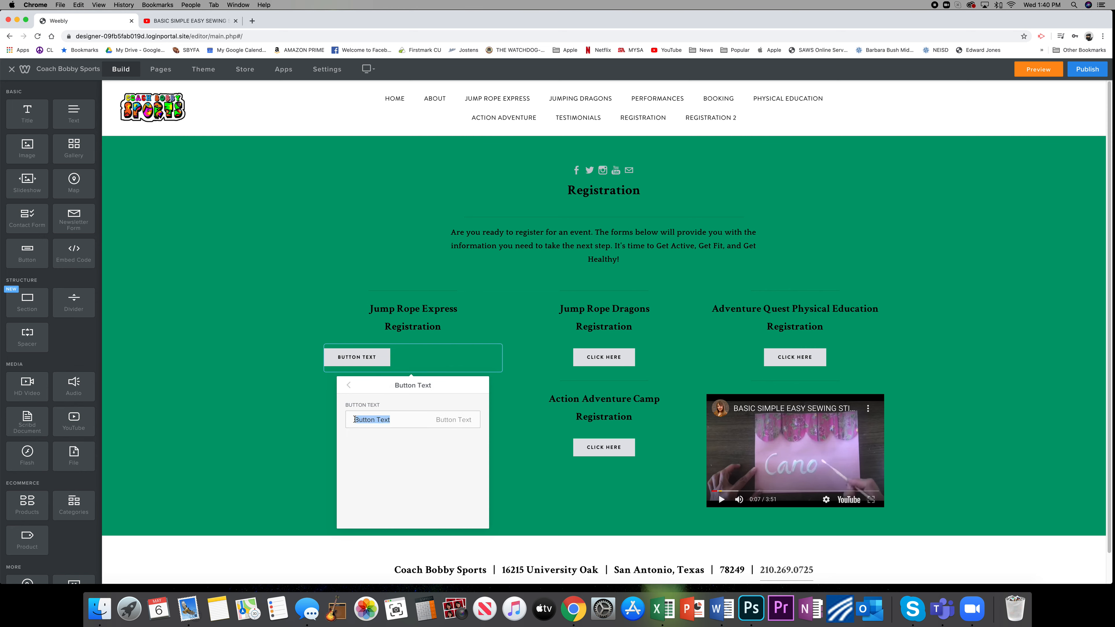
pyautogui.write('jump')
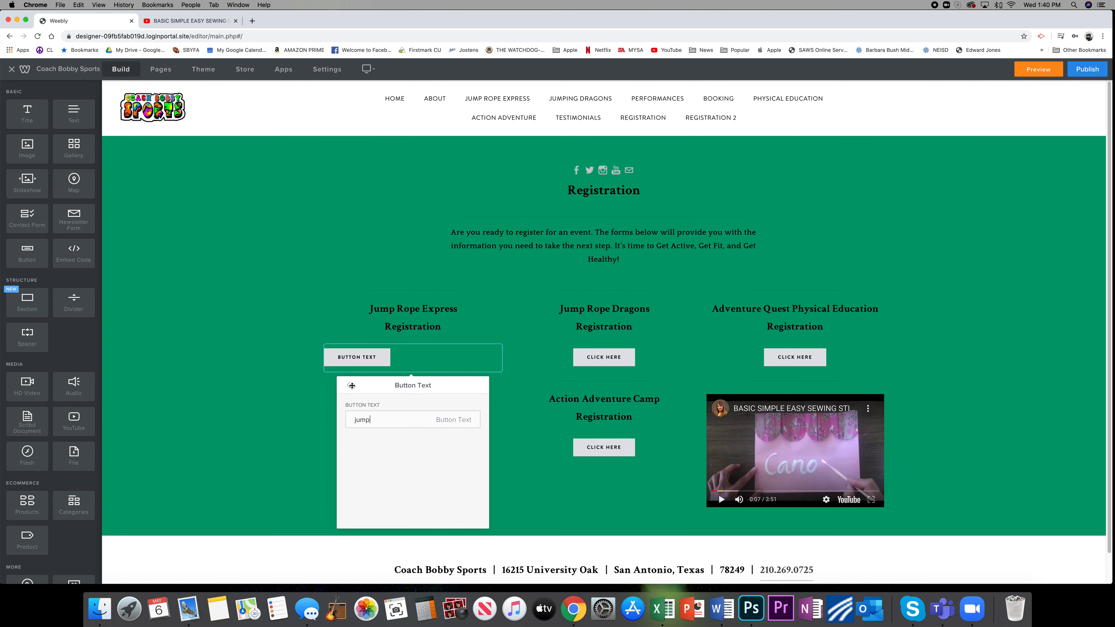
pyautogui.click(352, 385)
pyautogui.click(350, 387)
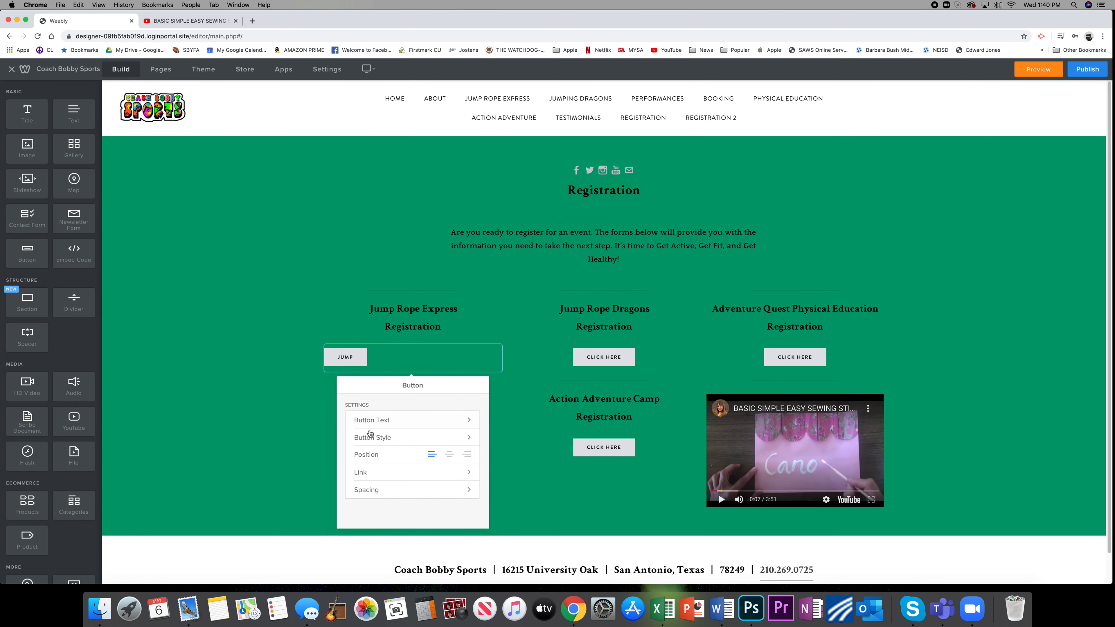
# Look through the available button styles and center the jump button in its column.
pyautogui.click(393, 437)
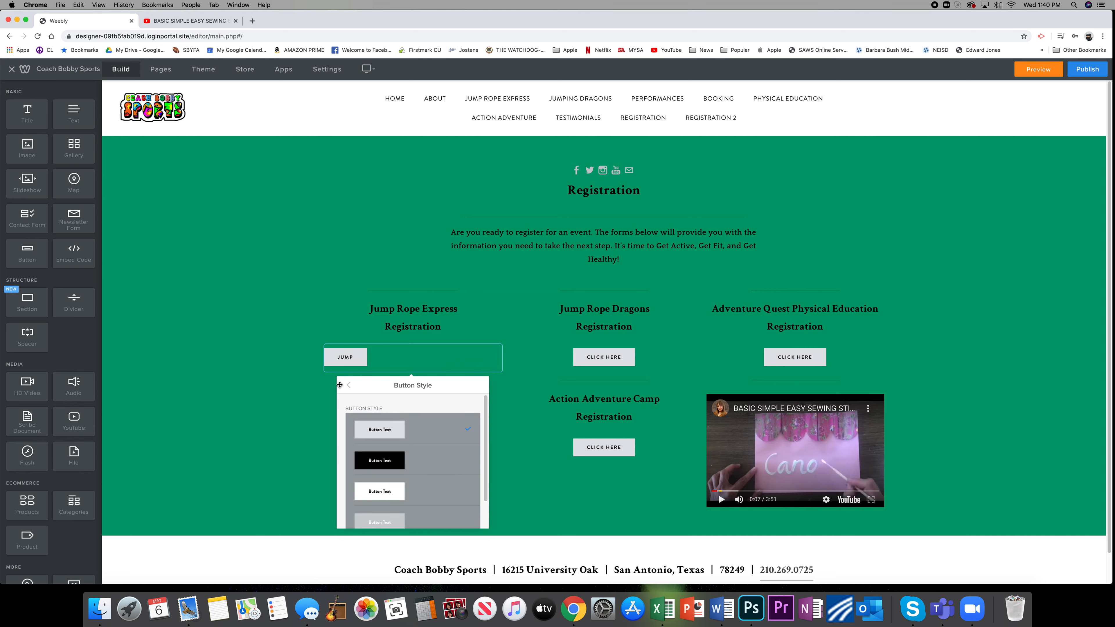
pyautogui.click(349, 385)
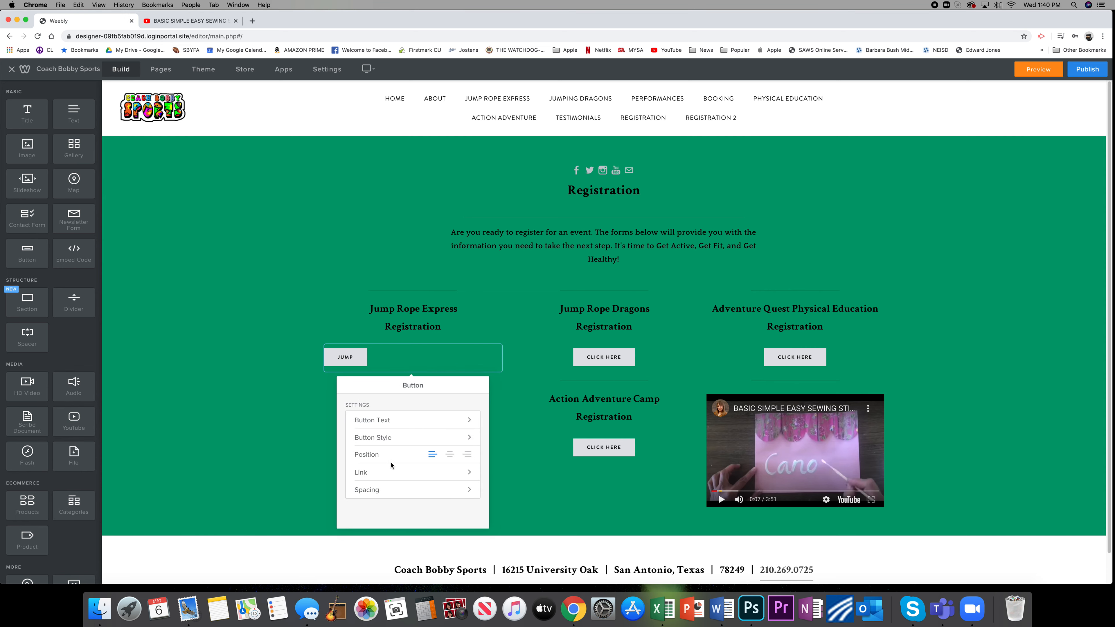
pyautogui.click(449, 454)
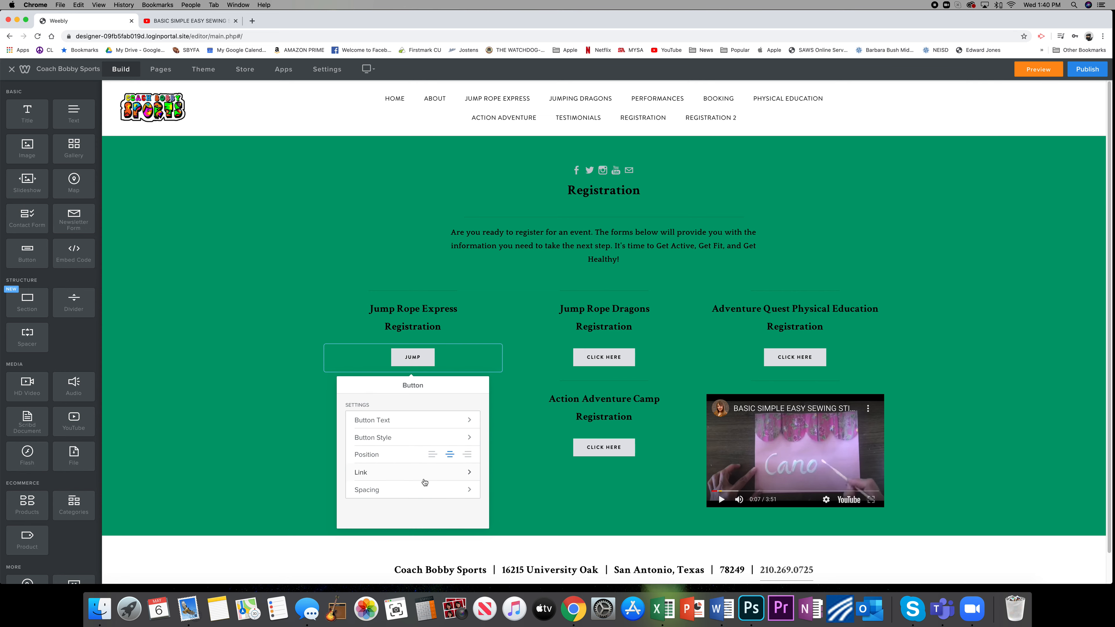
# Link the jump button to the Jumping Dragons standard page and close the button settings.
pyautogui.click(421, 473)
pyautogui.click(423, 489)
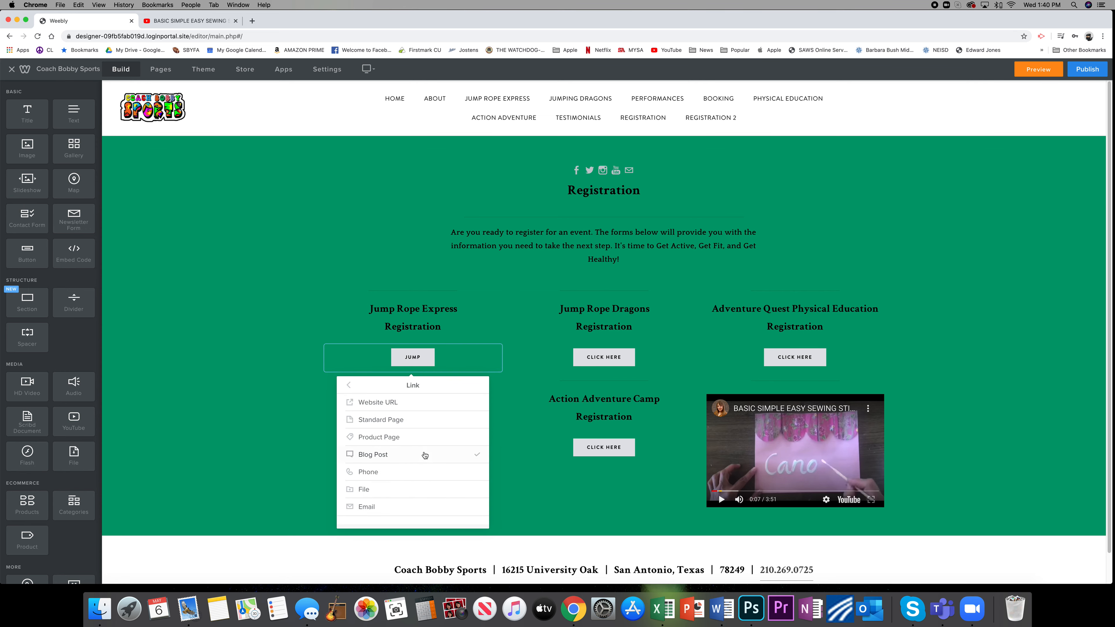
pyautogui.click(395, 472)
pyautogui.click(391, 459)
pyautogui.click(415, 407)
pyautogui.click(420, 420)
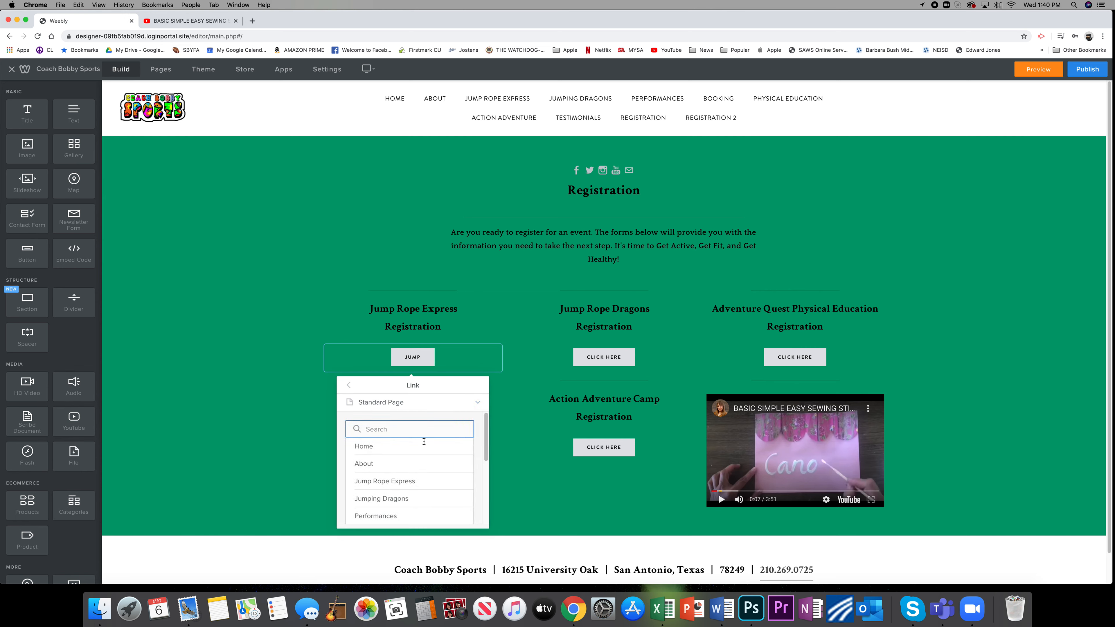
pyautogui.click(399, 500)
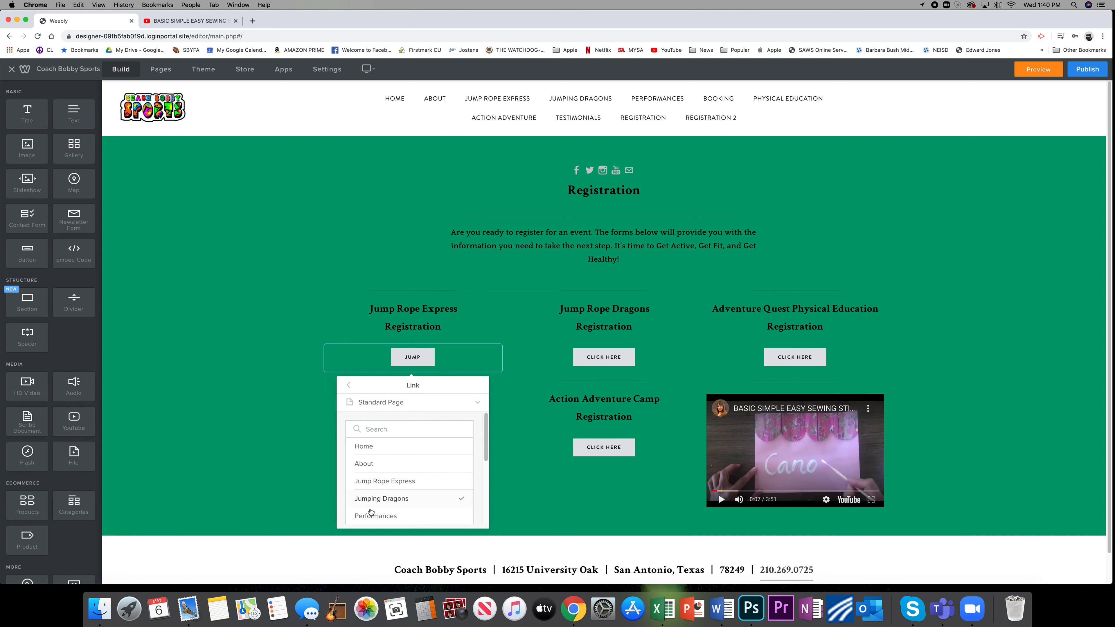
pyautogui.click(370, 499)
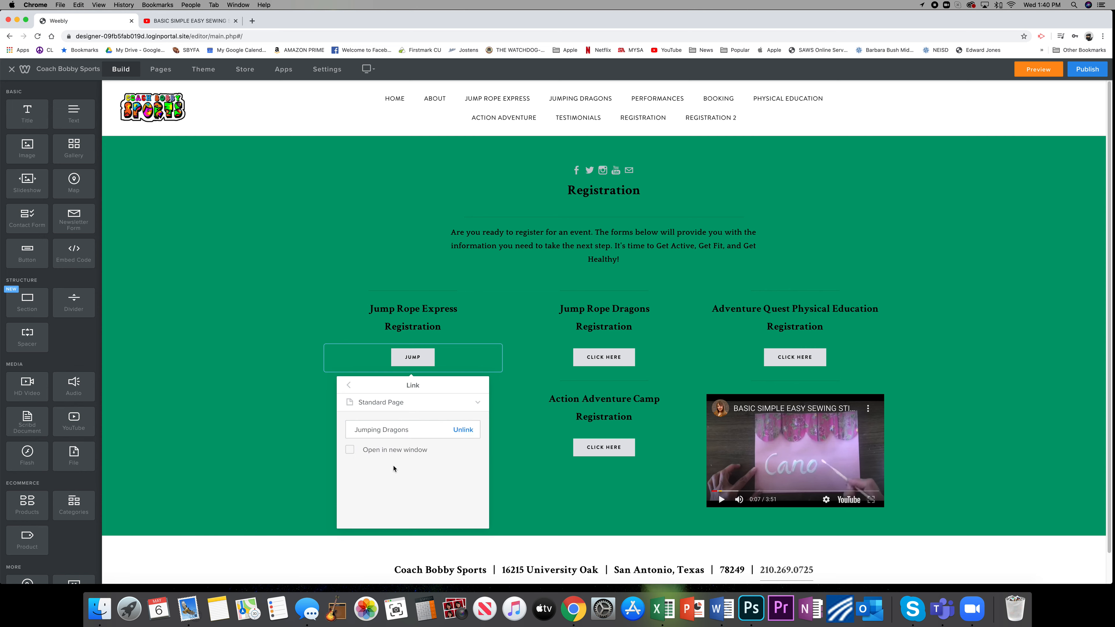
pyautogui.click(350, 386)
pyautogui.click(242, 411)
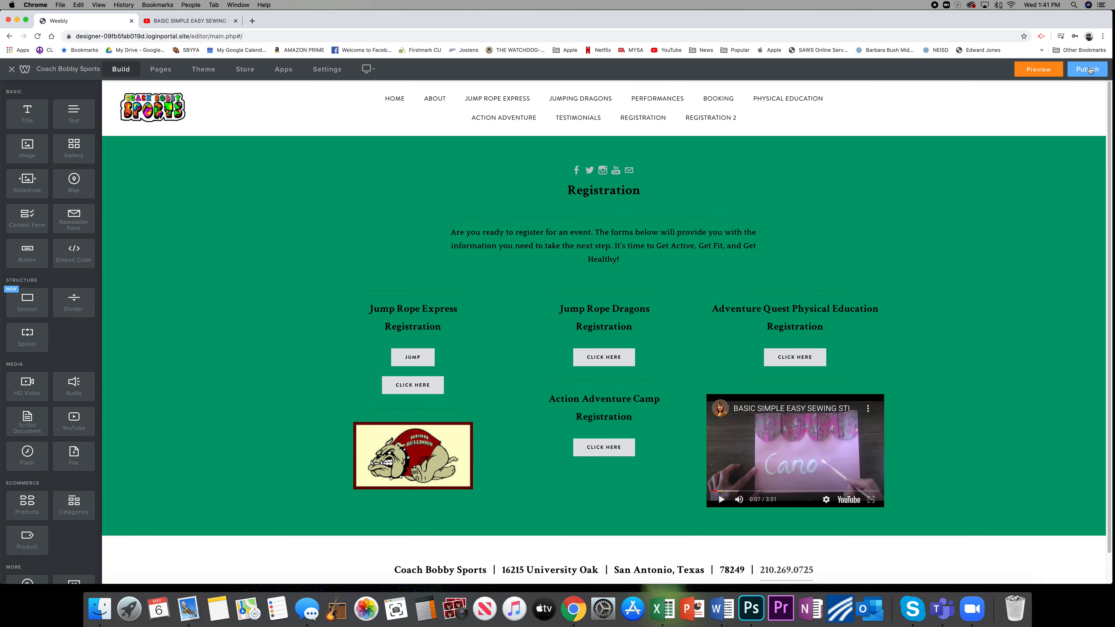
# Publish the website and open coachbobbysports.org in a new browser tab.
pyautogui.click(1090, 71)
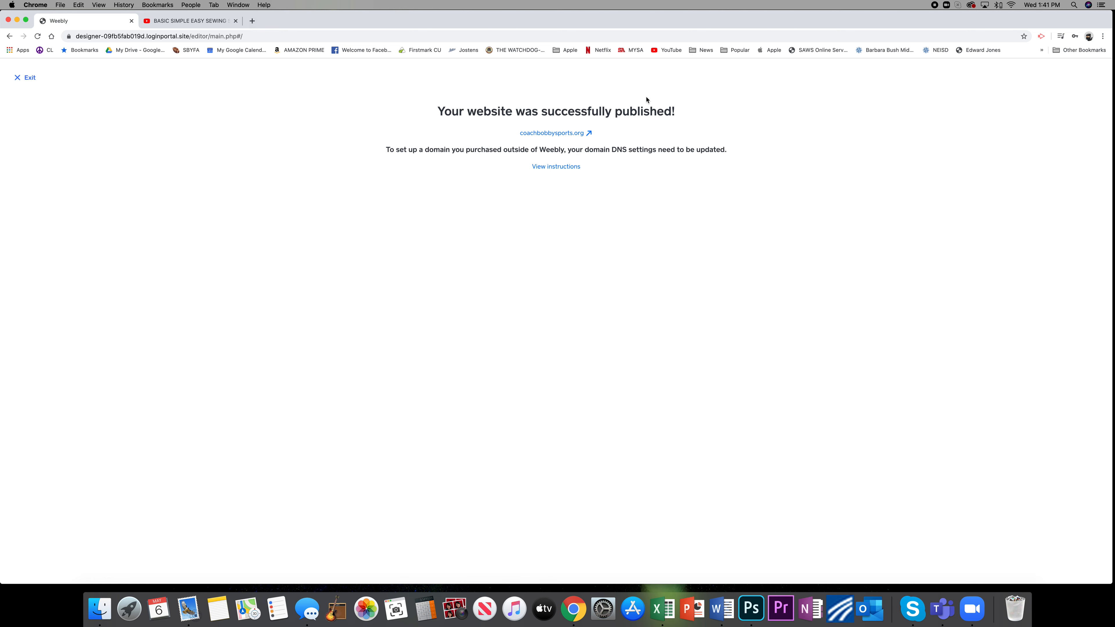
pyautogui.click(252, 21)
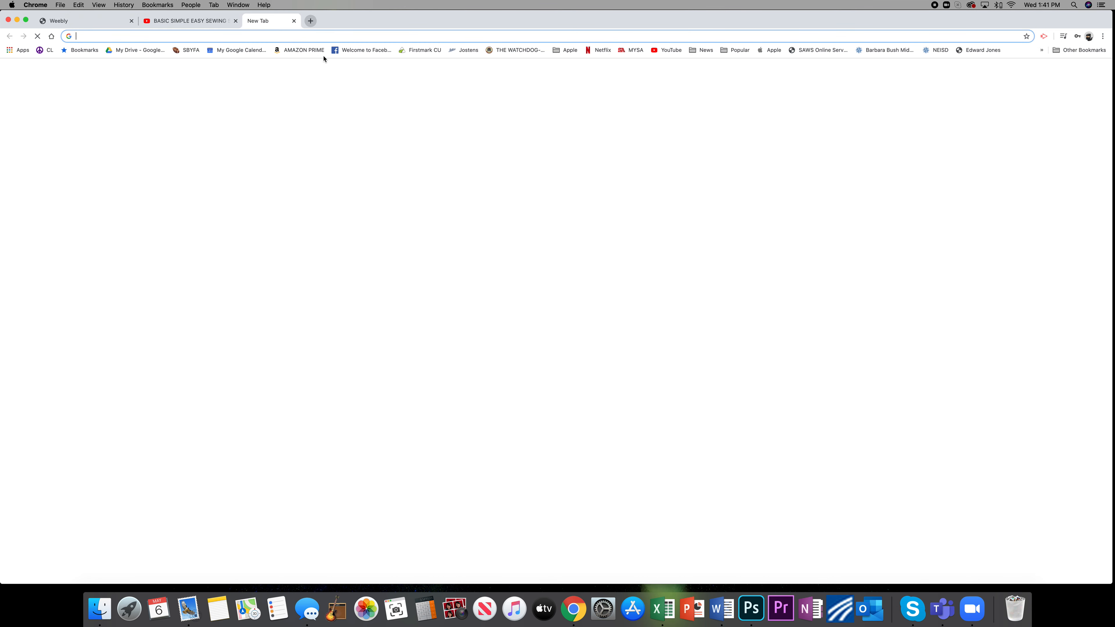
pyautogui.write('coachbobbysports.com')
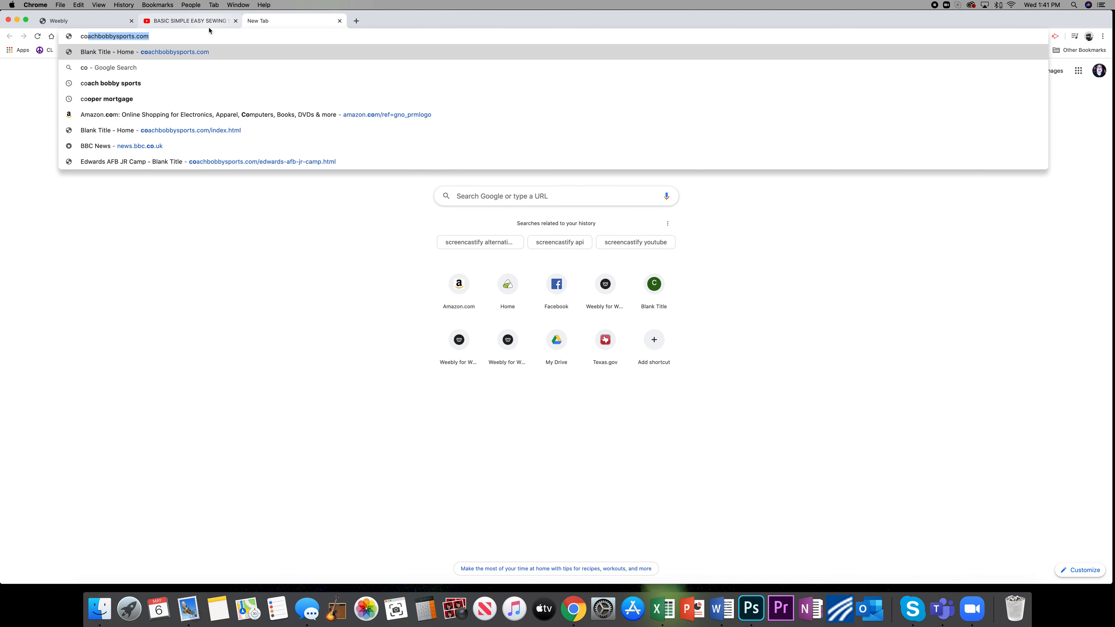
pyautogui.press('Right')
pyautogui.press('BackSpace')
pyautogui.press('BackSpace')
pyautogui.press('BackSpace')
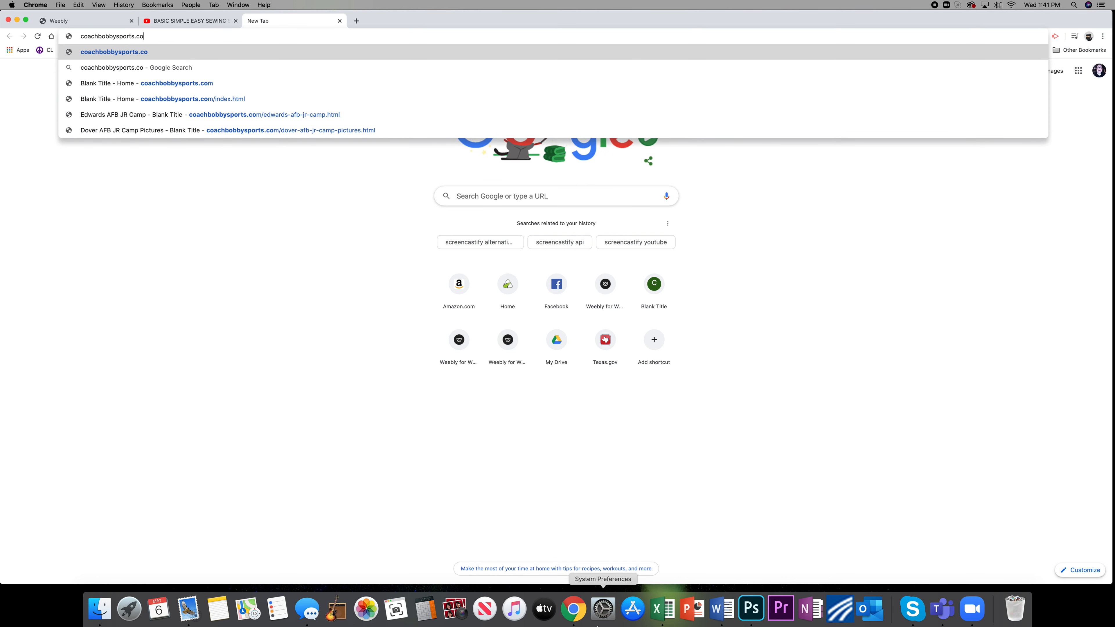
pyautogui.write('or')
pyautogui.press('Return')
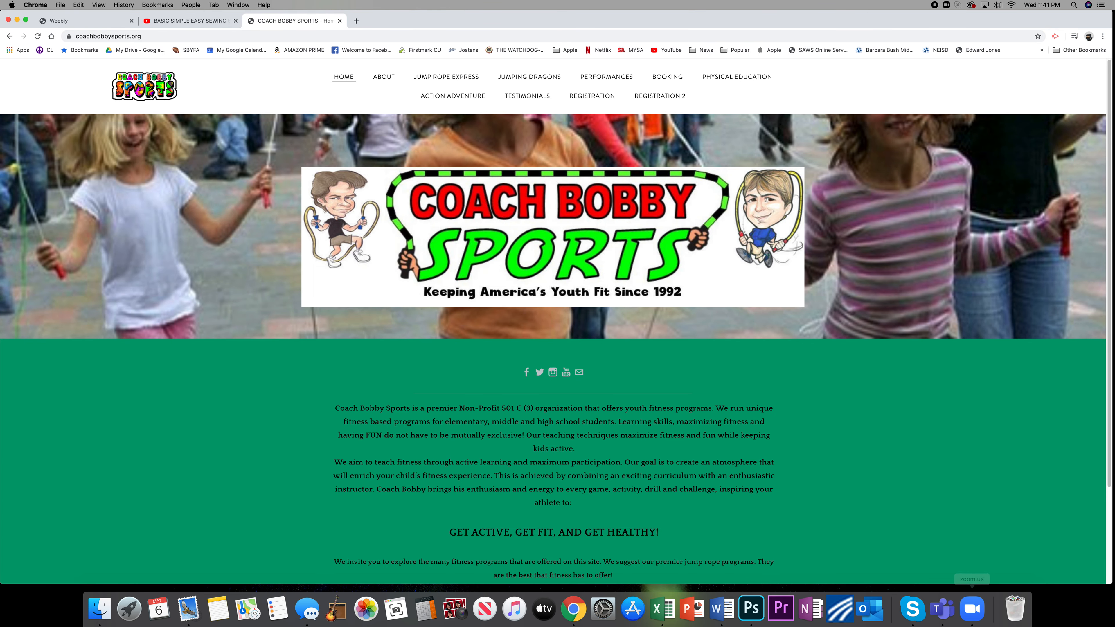
# Open the live Registration 2 page, test the JUMP button's link, and go back to the page.
pyautogui.click(661, 100)
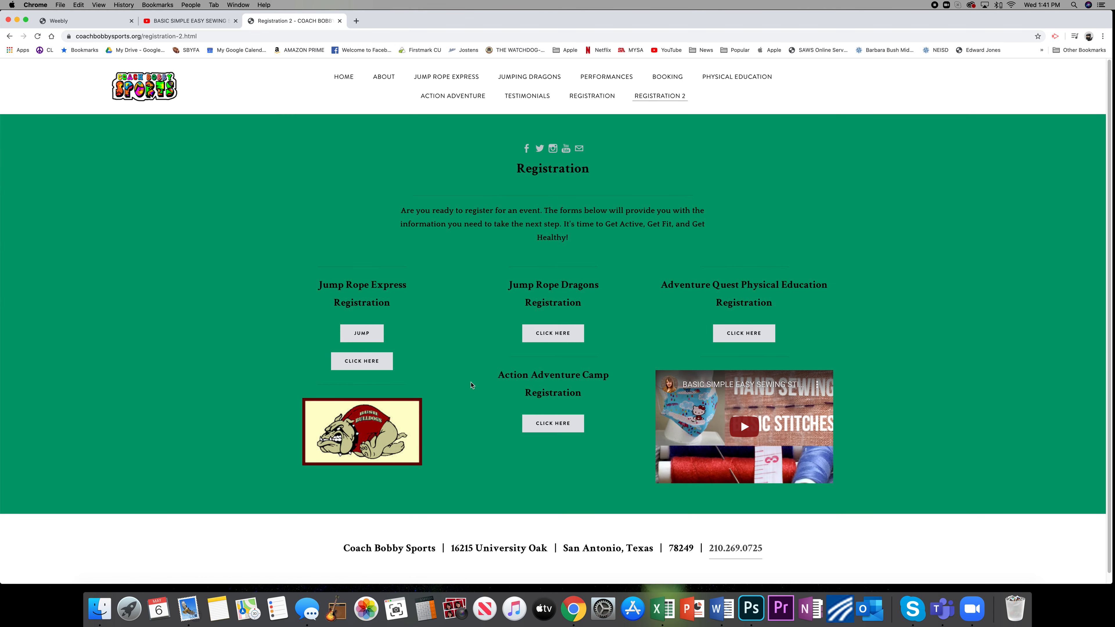
pyautogui.click(364, 334)
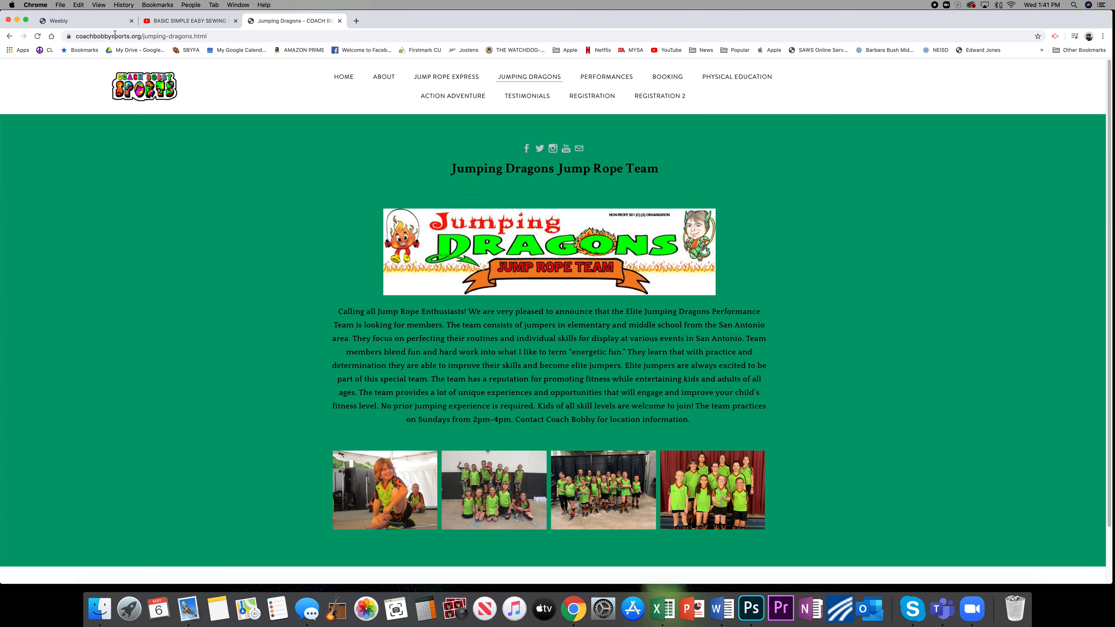
pyautogui.click(10, 37)
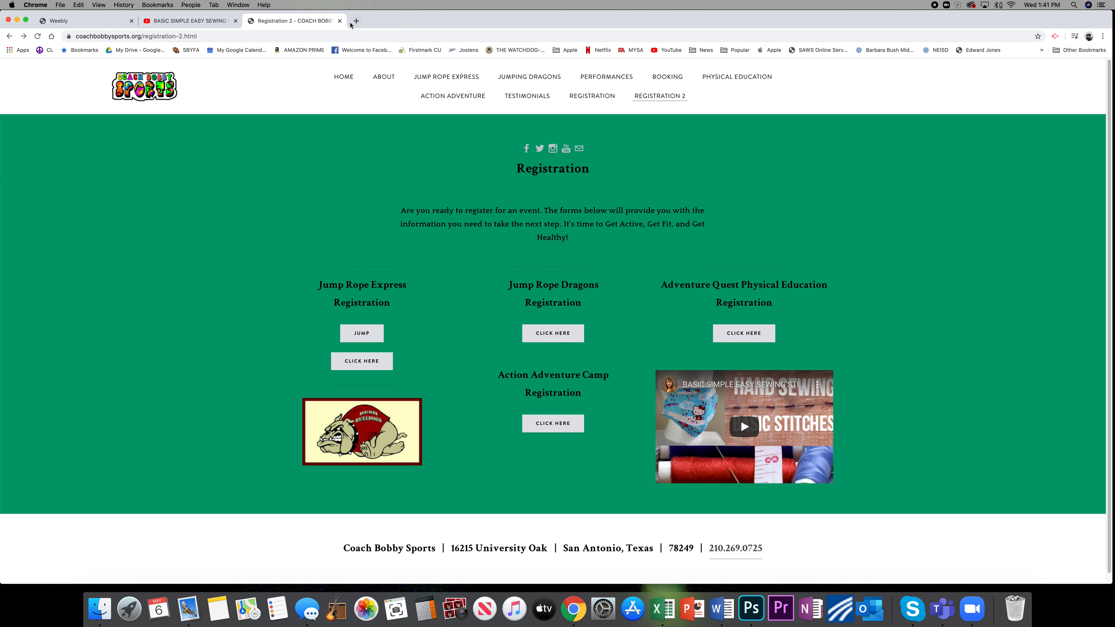
# Close the live site, return to the page editor and add a divider between the JUMP and CLICK HERE buttons.
pyautogui.click(341, 21)
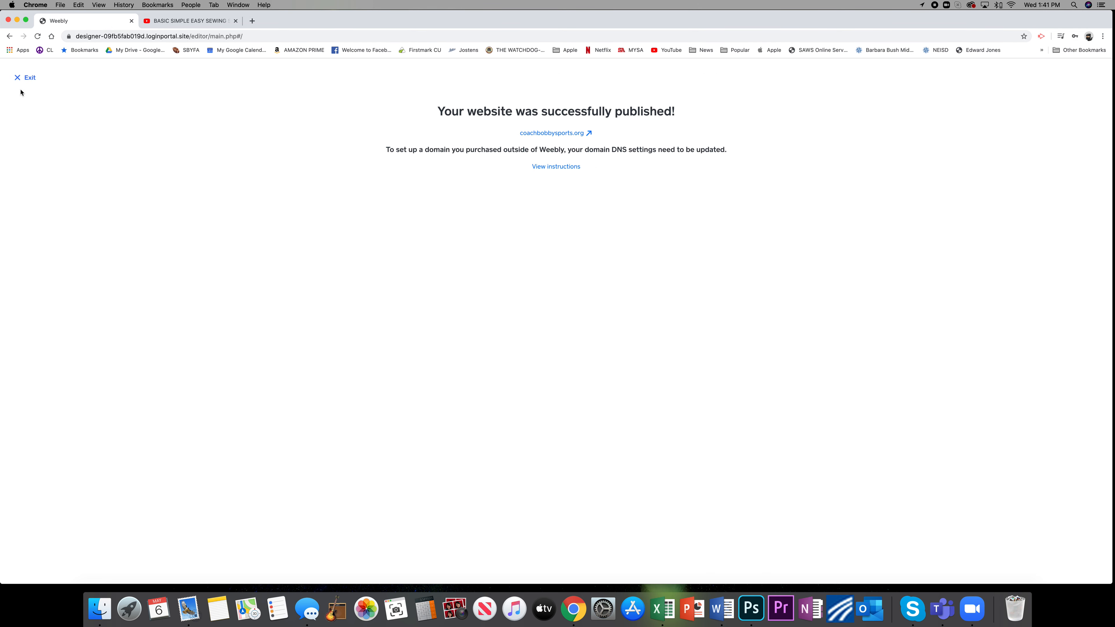
pyautogui.click(17, 78)
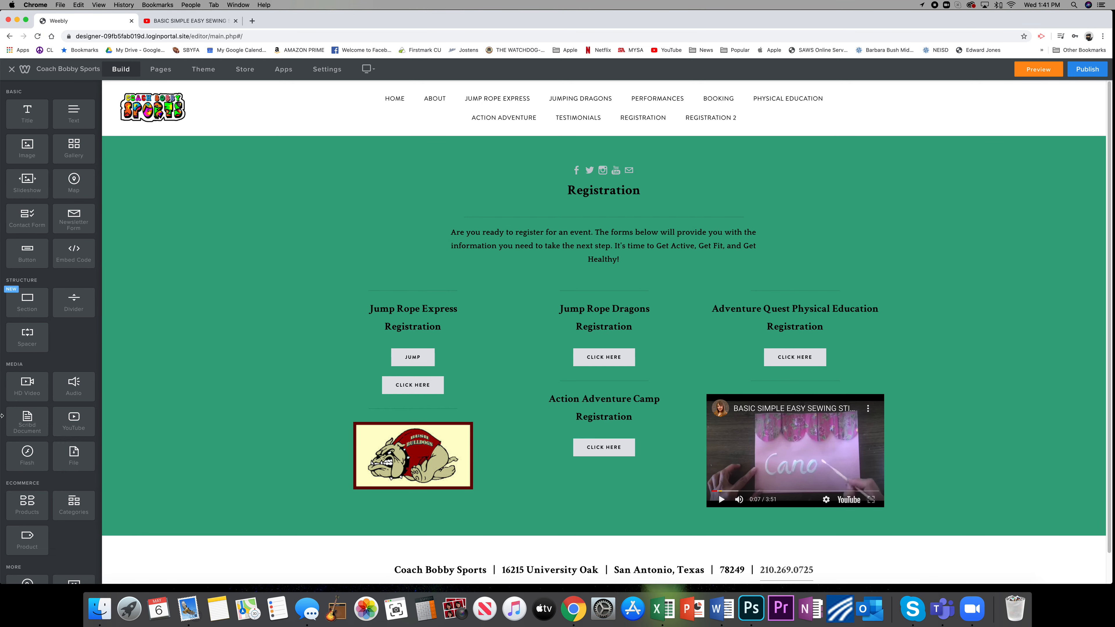
pyautogui.scroll(-3, 51, 288)
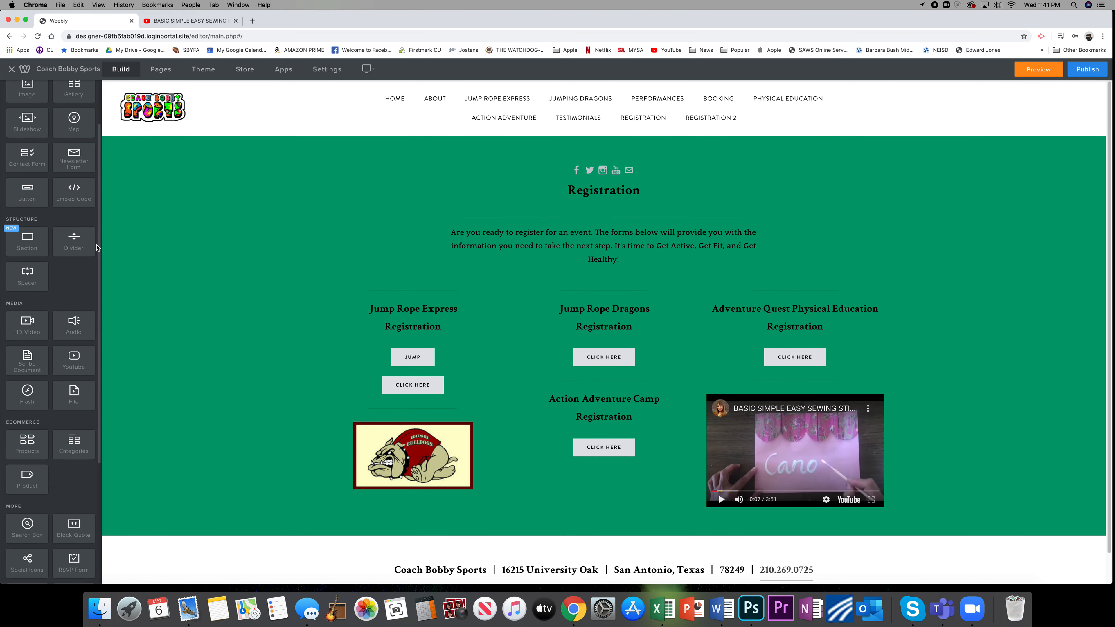
pyautogui.moveTo(81, 243); pyautogui.dragTo(414, 364)
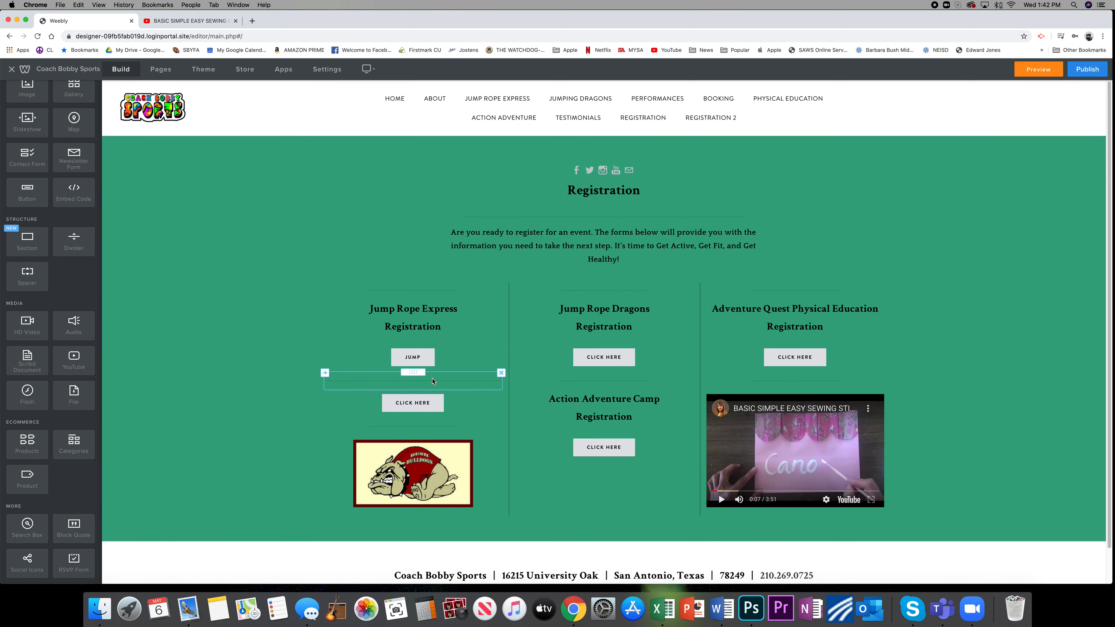
# Set the new divider's width to 50% and try different top margins, ending at 20.
pyautogui.click(433, 381)
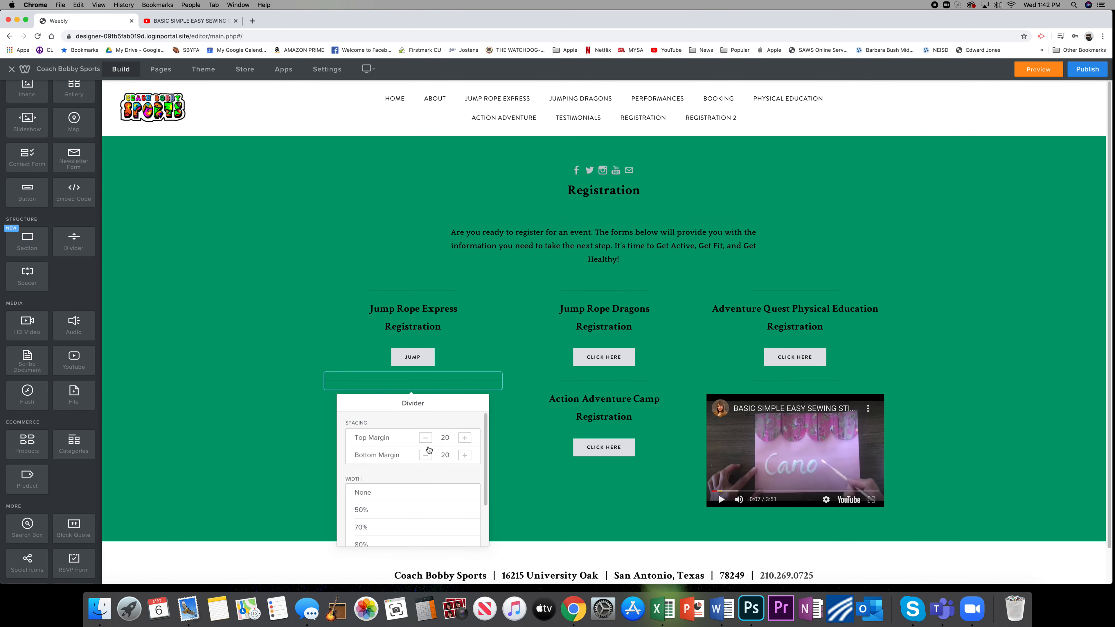
pyautogui.click(368, 511)
pyautogui.click(425, 438)
pyautogui.click(425, 438)
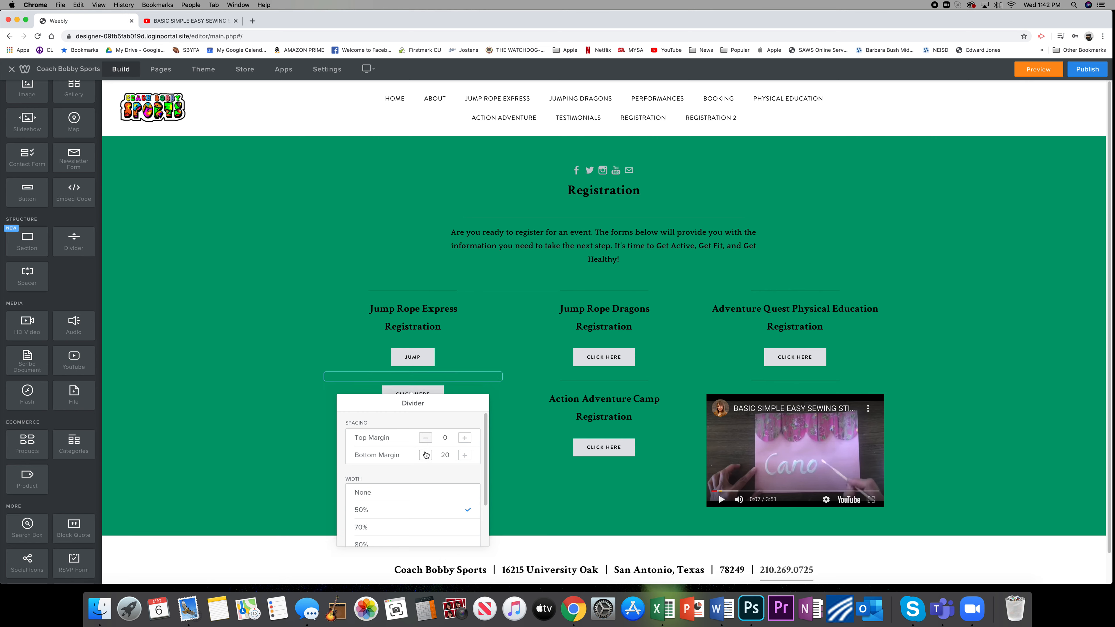
pyautogui.click(464, 438)
pyautogui.click(464, 439)
pyautogui.click(465, 439)
pyautogui.click(464, 438)
pyautogui.click(464, 438)
pyautogui.click(424, 438)
pyautogui.click(425, 438)
pyautogui.click(424, 438)
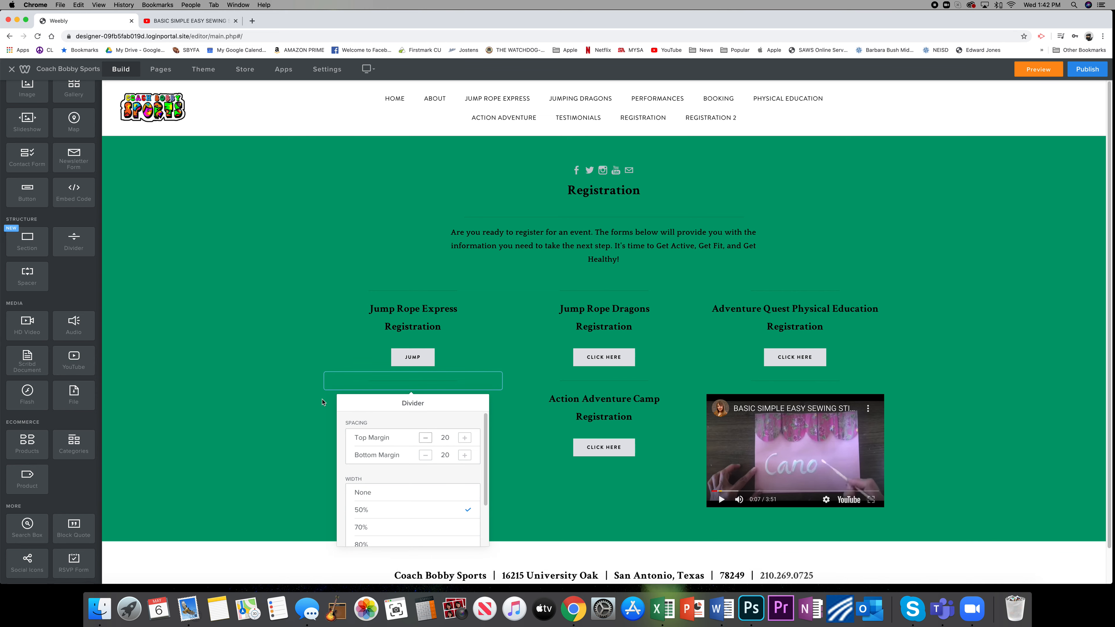
pyautogui.click(253, 382)
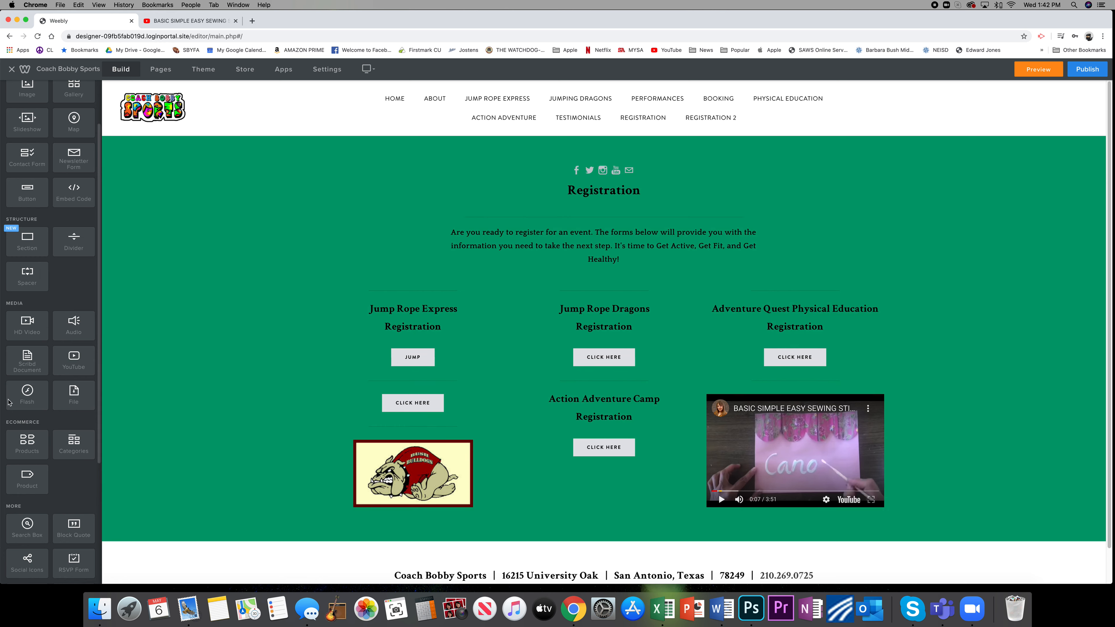
# Look through the available page elements, add a title above the Jump Rope Express heading and enter "rrriii".
pyautogui.scroll(3, 86, 178)
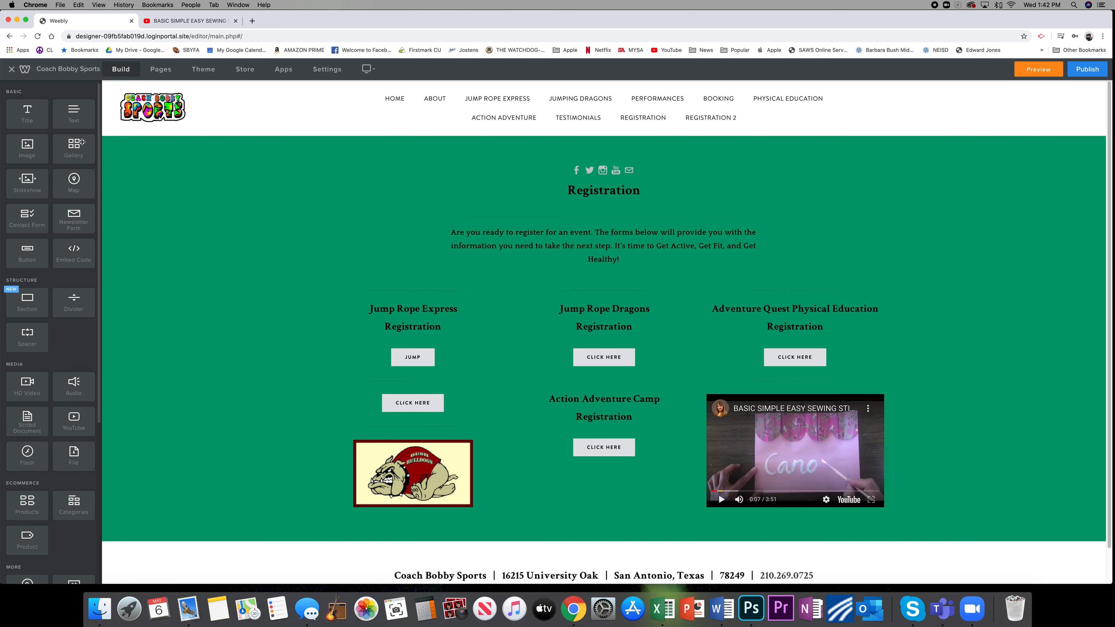
pyautogui.scroll(-5, 39, 264)
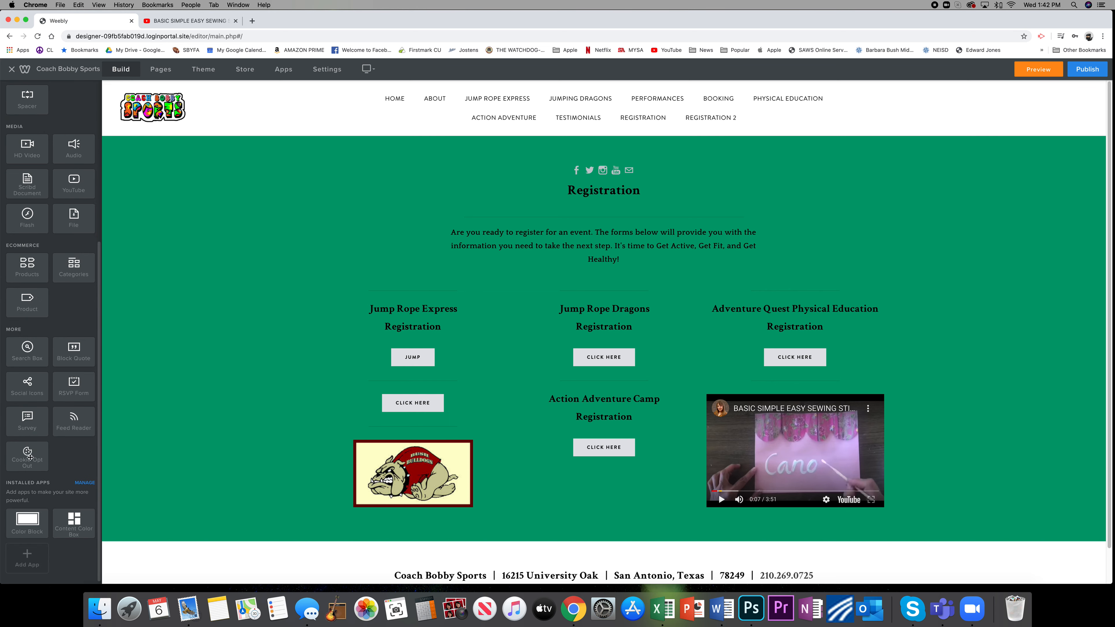
pyautogui.scroll(2, 70, 343)
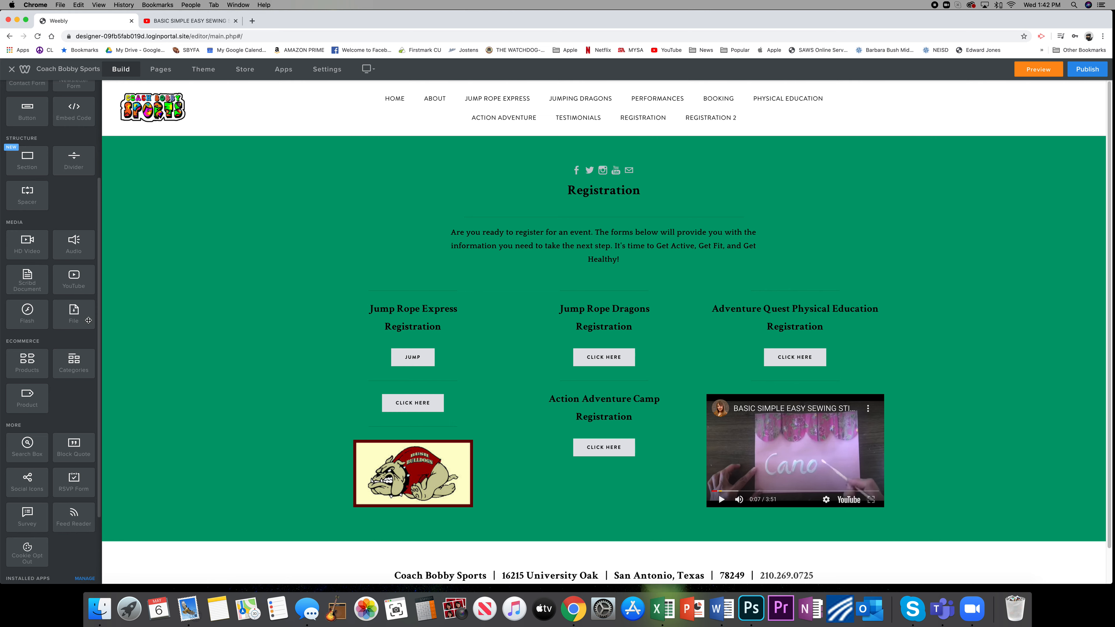
pyautogui.scroll(5, 62, 259)
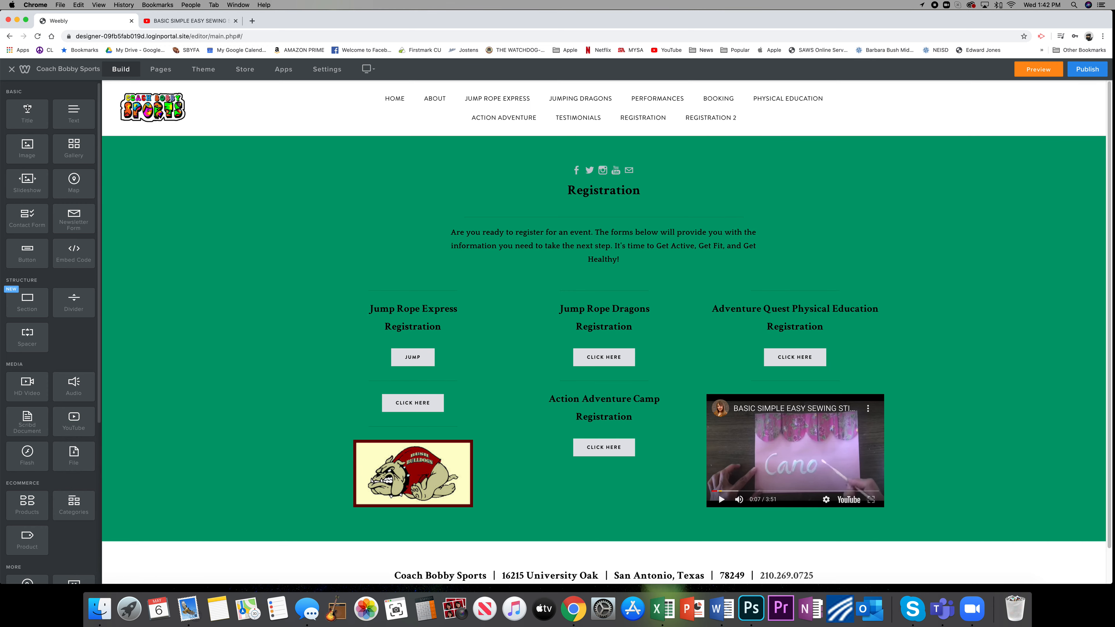
pyautogui.moveTo(28, 110); pyautogui.dragTo(431, 306)
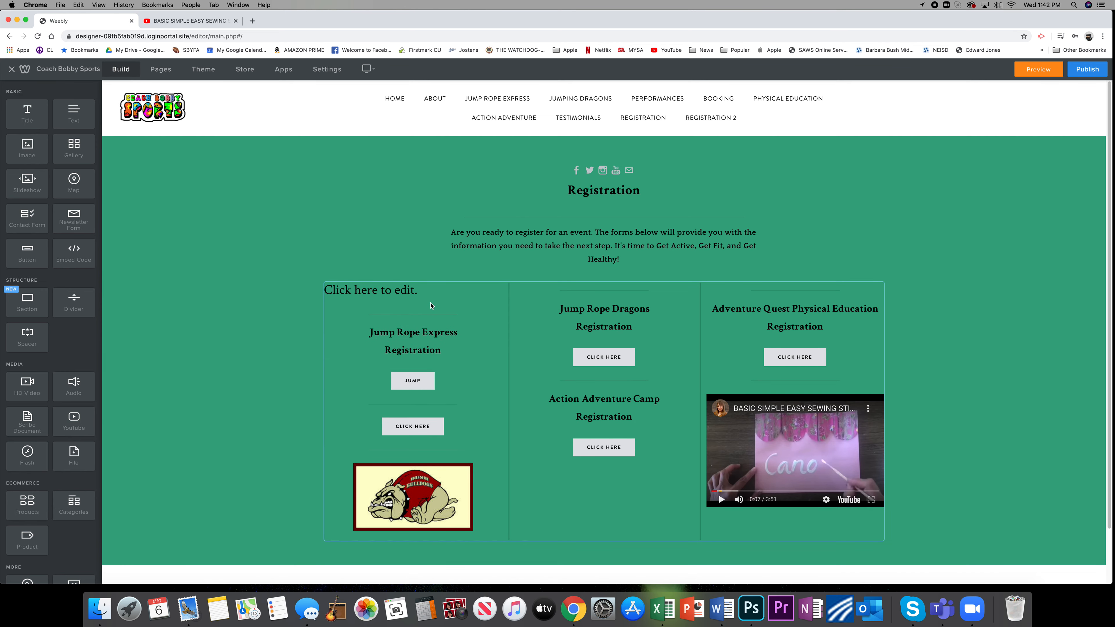
pyautogui.click(413, 292)
pyautogui.write('rrriii')
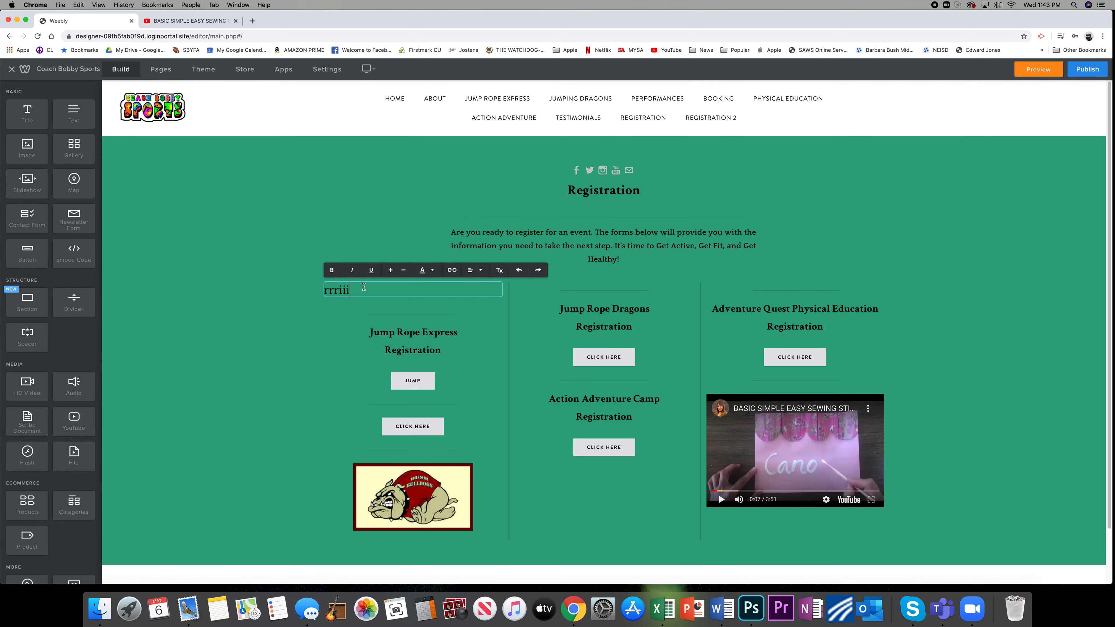
# Make the "rrriii" title text bold and red.
pyautogui.moveTo(362, 288); pyautogui.dragTo(311, 296)
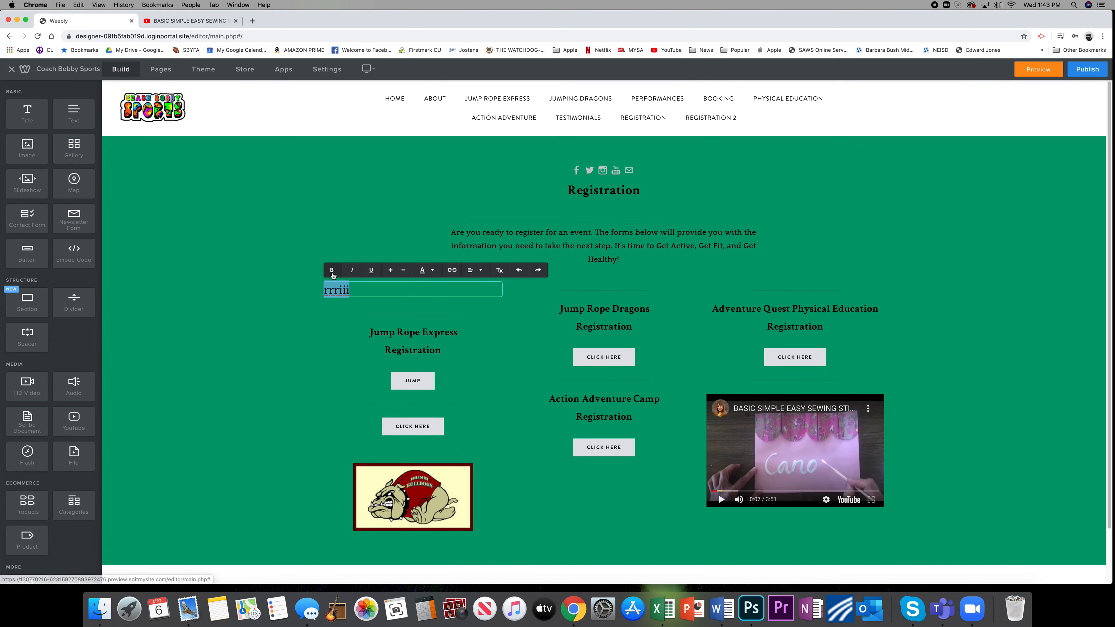
pyautogui.click(332, 271)
pyautogui.click(438, 270)
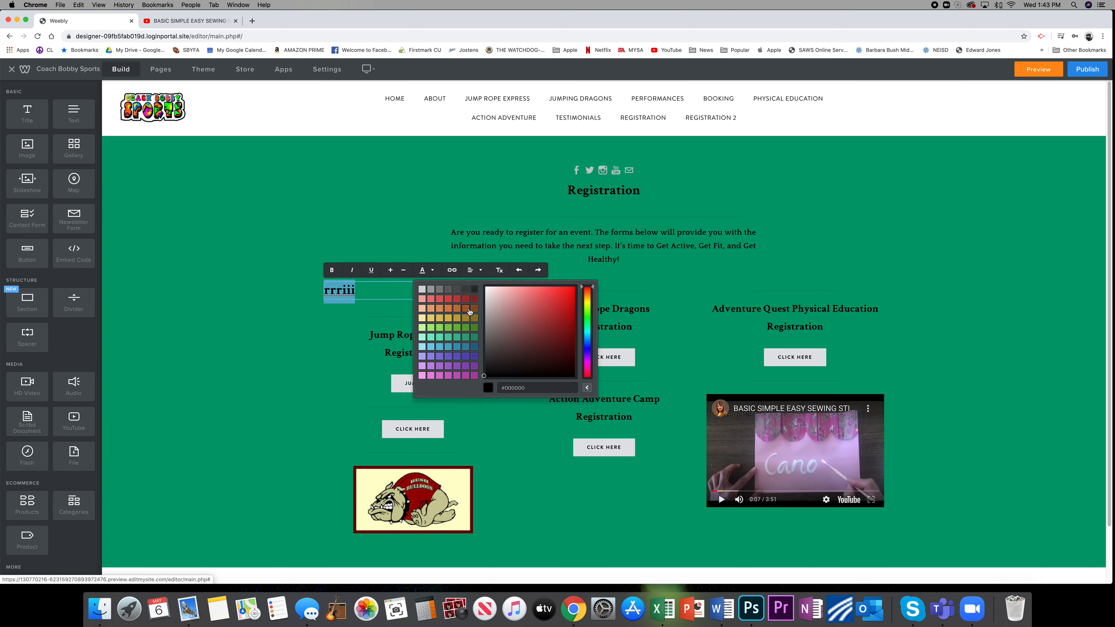
pyautogui.click(427, 330)
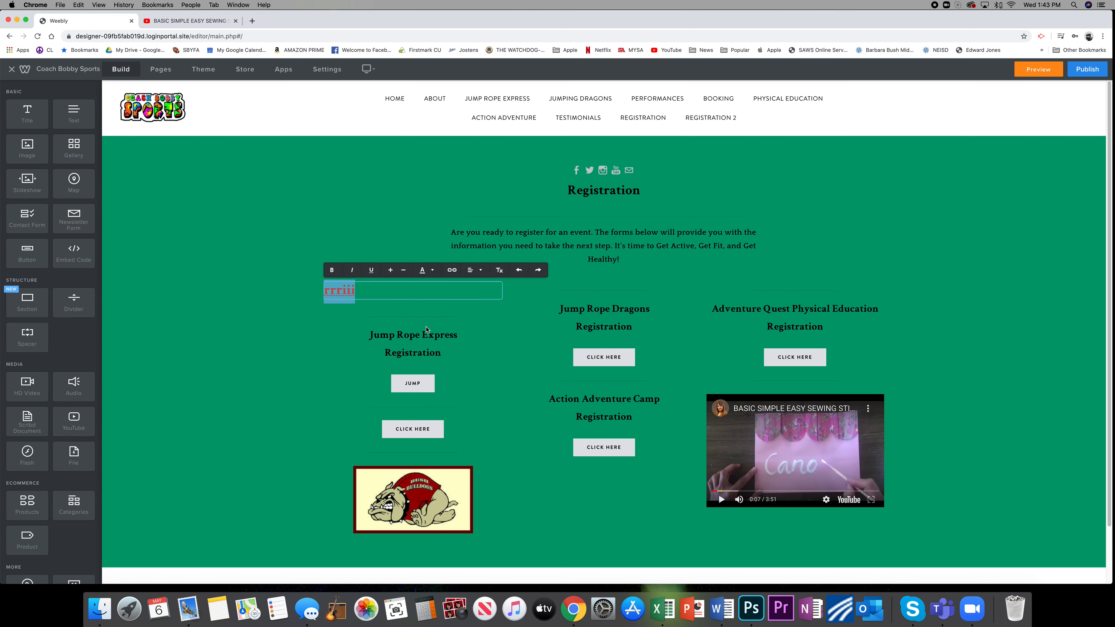
pyautogui.click(282, 380)
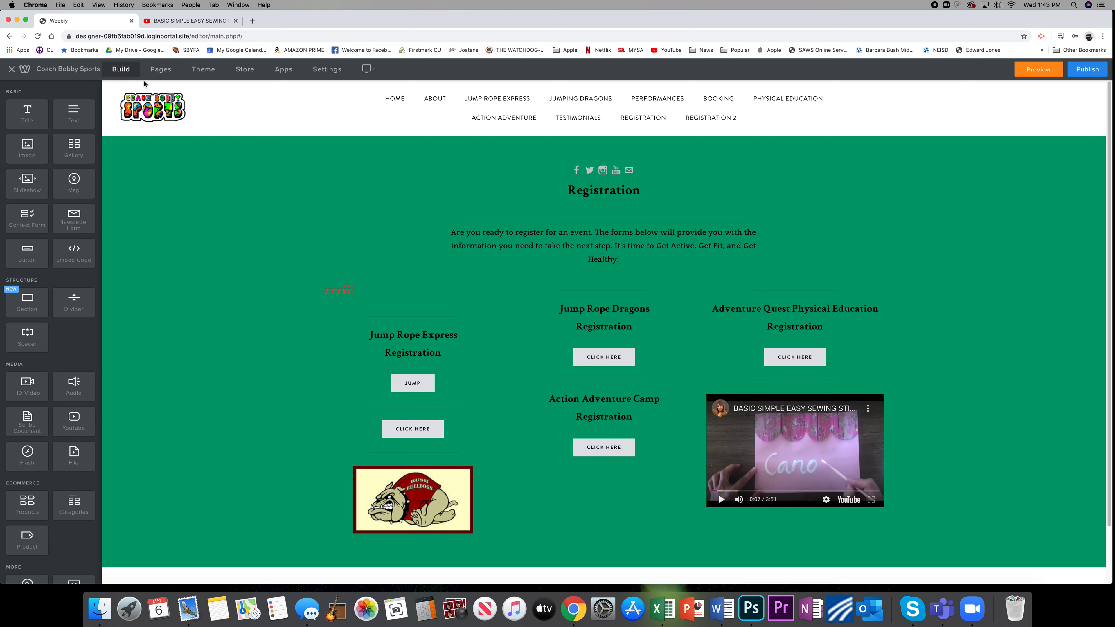
# Delete the Registration 2 page from the site.
pyautogui.click(160, 68)
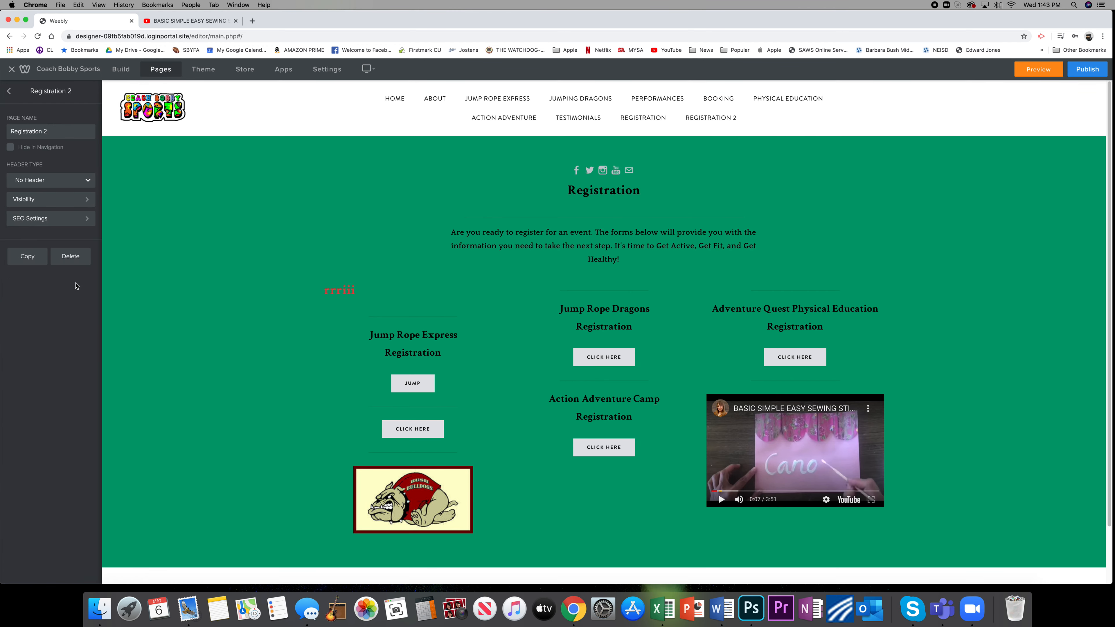
pyautogui.click(73, 257)
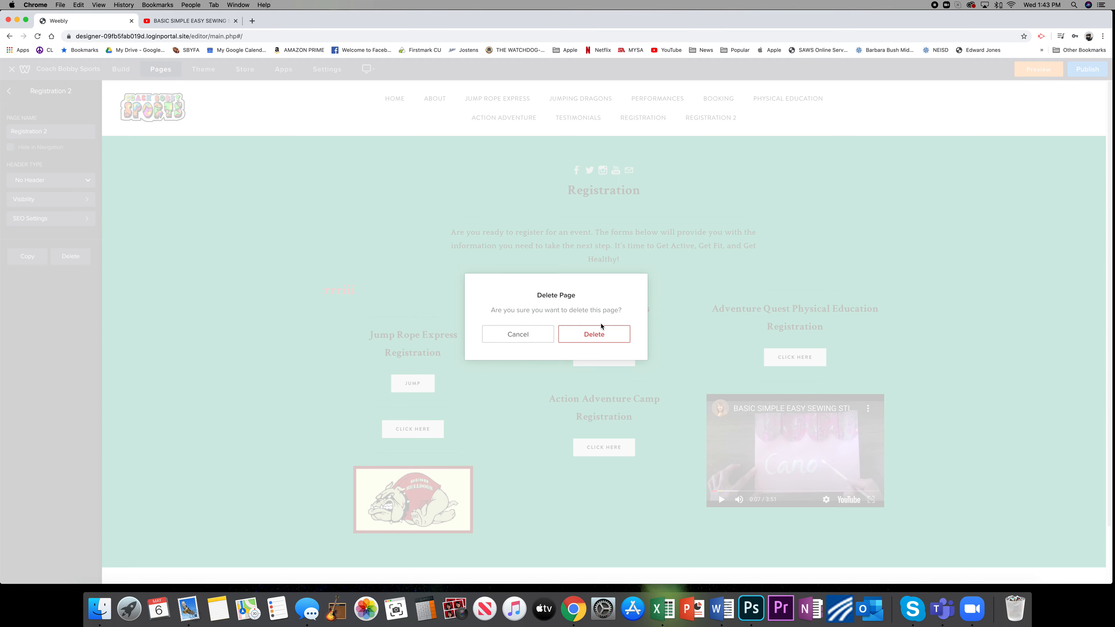
pyautogui.click(594, 334)
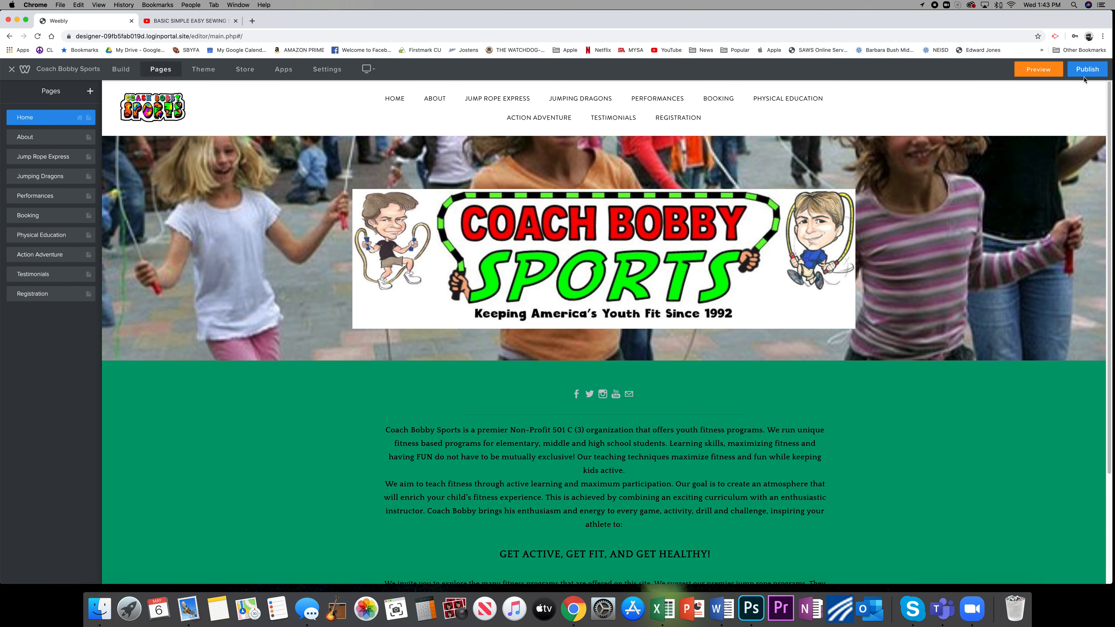
# Publish the website and check the live home page and its navigation at coachbobbysports.org.
pyautogui.click(1087, 70)
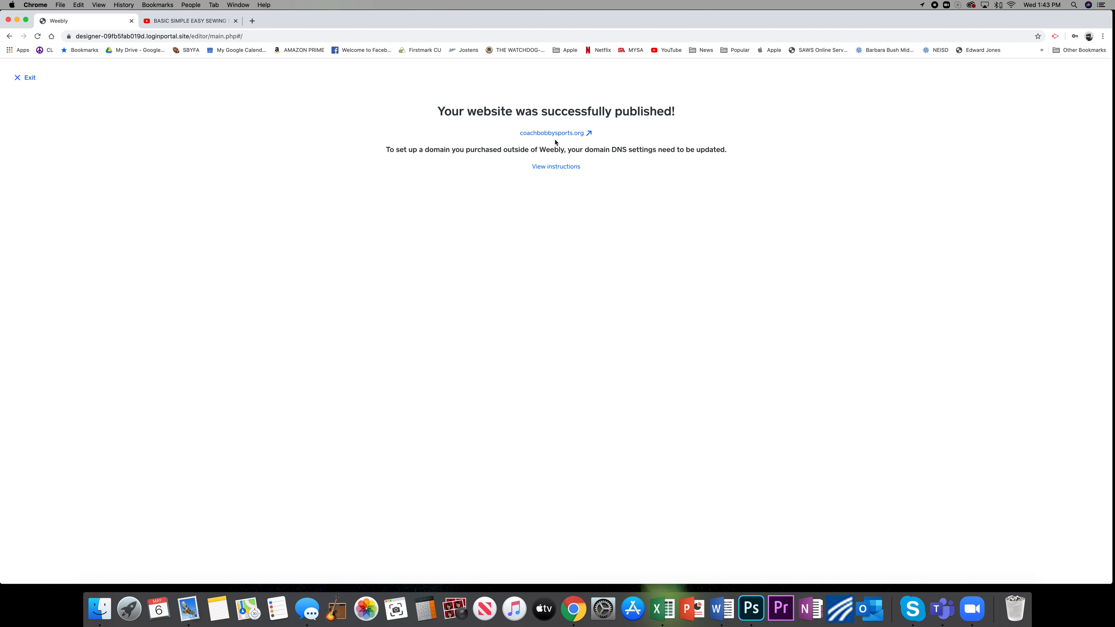
pyautogui.click(554, 133)
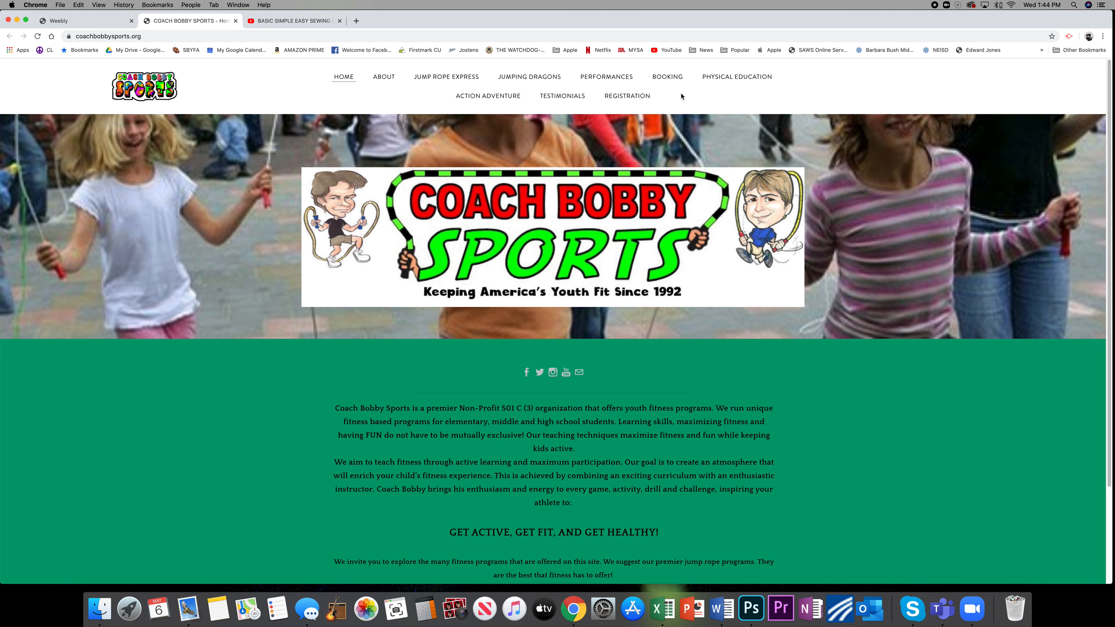
pyautogui.scroll(-5, 685, 176)
pyautogui.scroll(2, 685, 197)
pyautogui.scroll(-2, 687, 211)
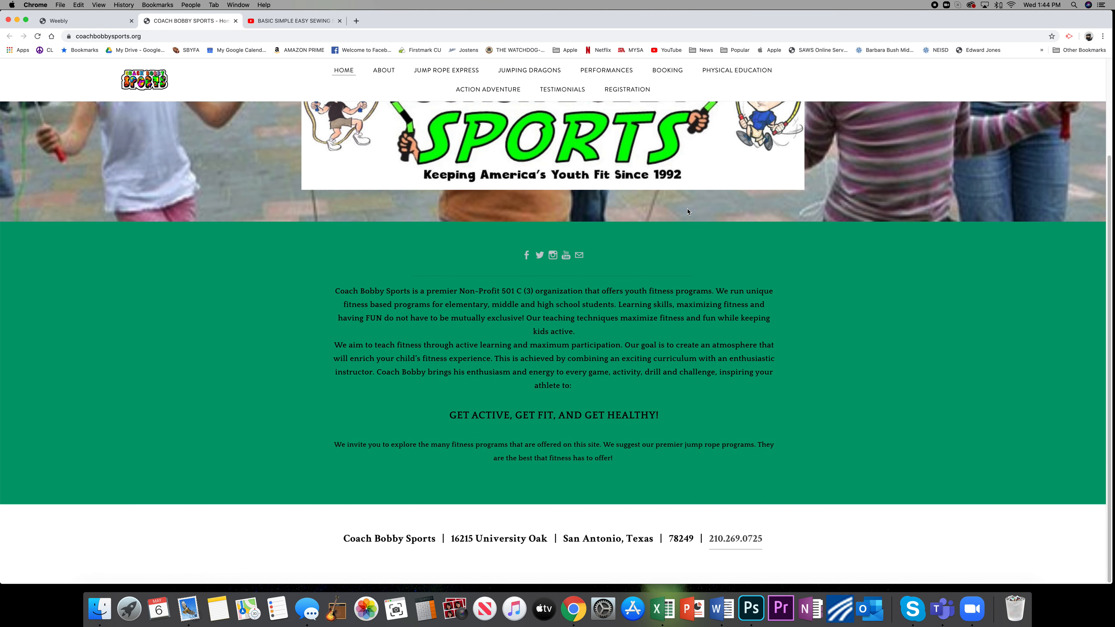
pyautogui.scroll(3, 398, 125)
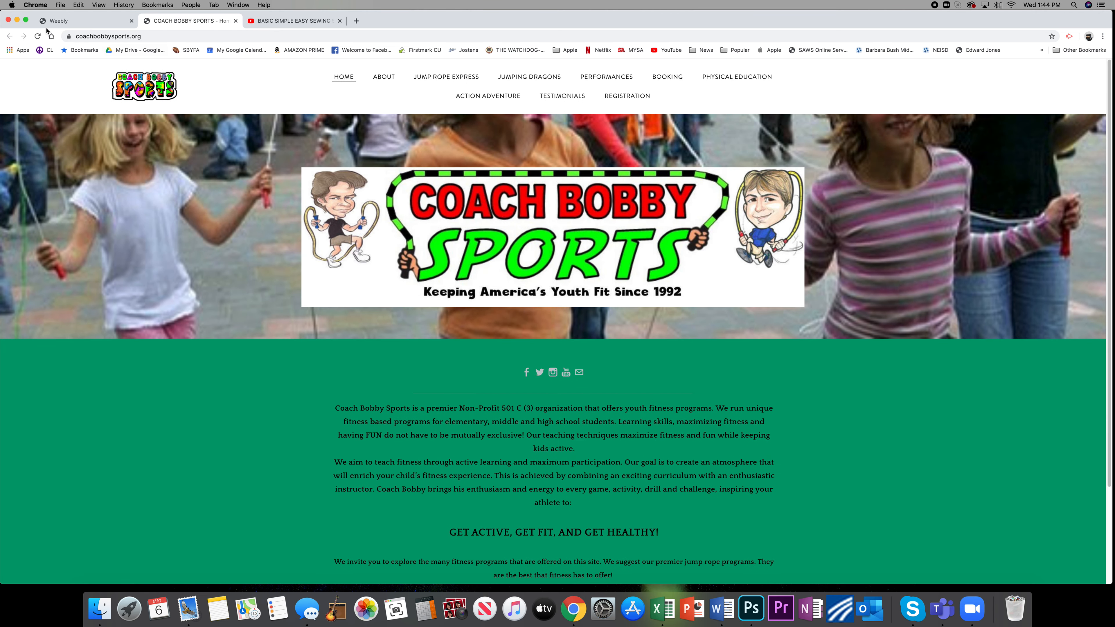
# Switch back to the Weebly editor, exit the publish confirmation and open the Home page's settings.
pyautogui.click(64, 21)
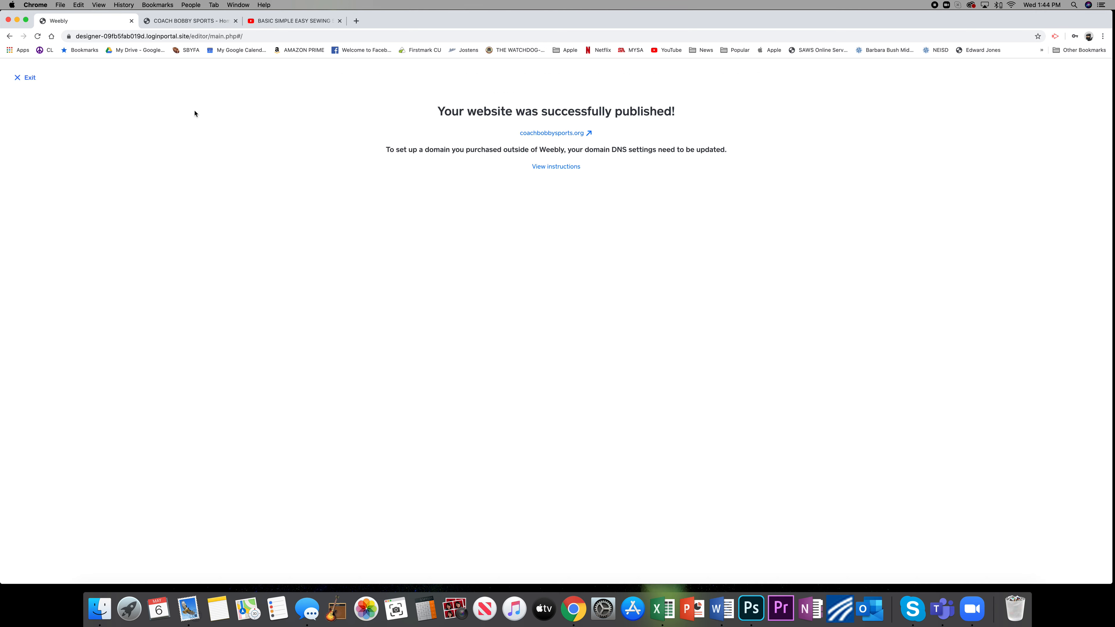
pyautogui.click(27, 78)
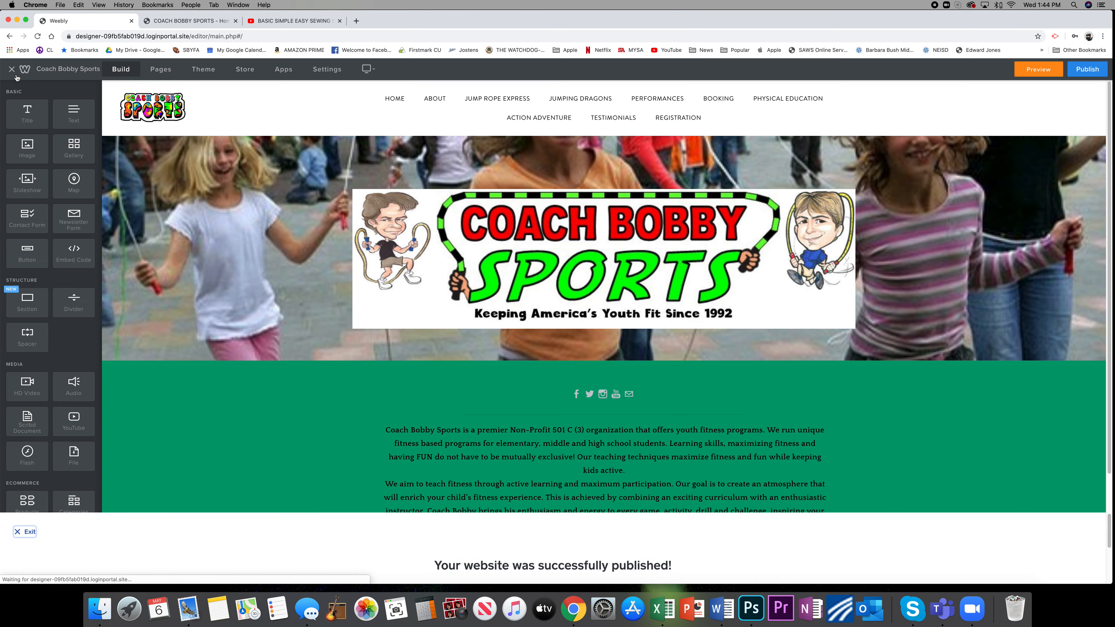
pyautogui.click(161, 69)
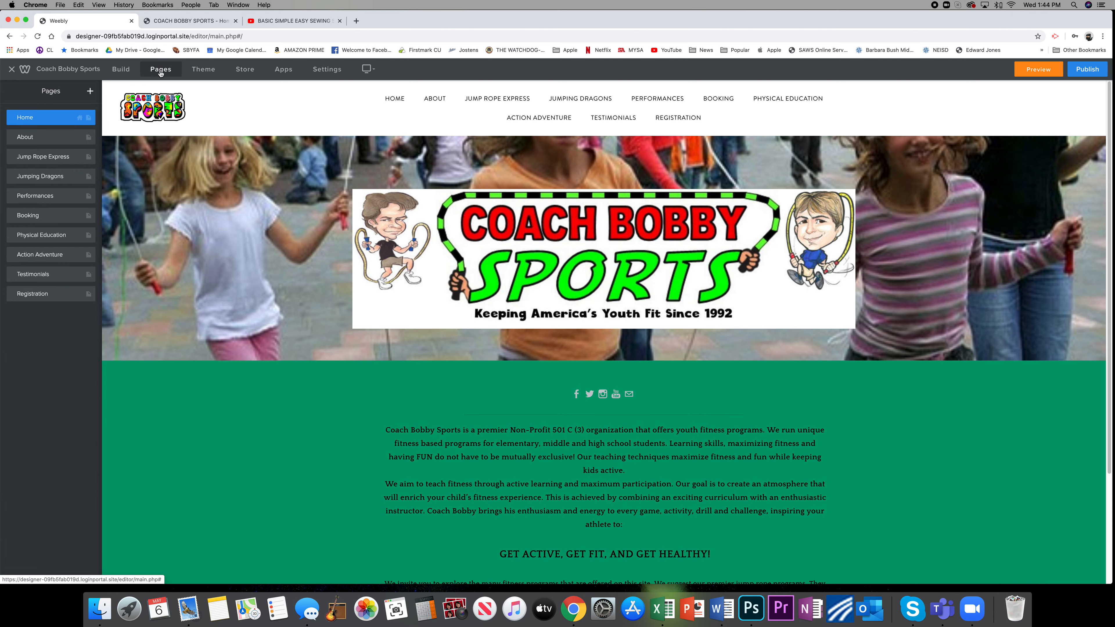
pyautogui.click(38, 117)
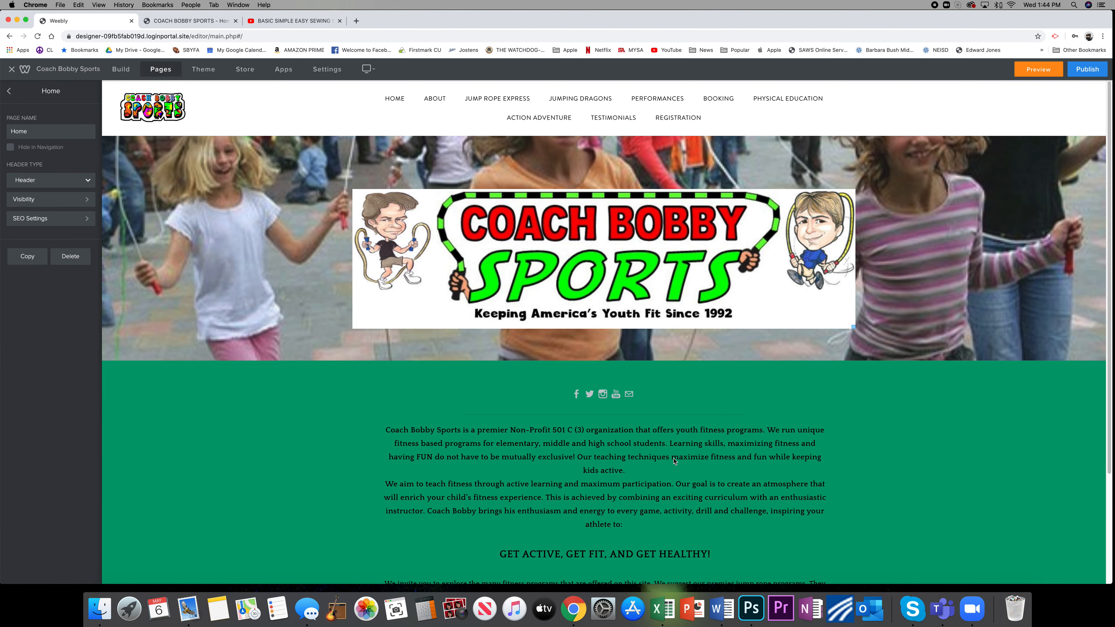
# Open the Home page's footer for editing, select the street address text and save the footer.
pyautogui.scroll(-3, 724, 431)
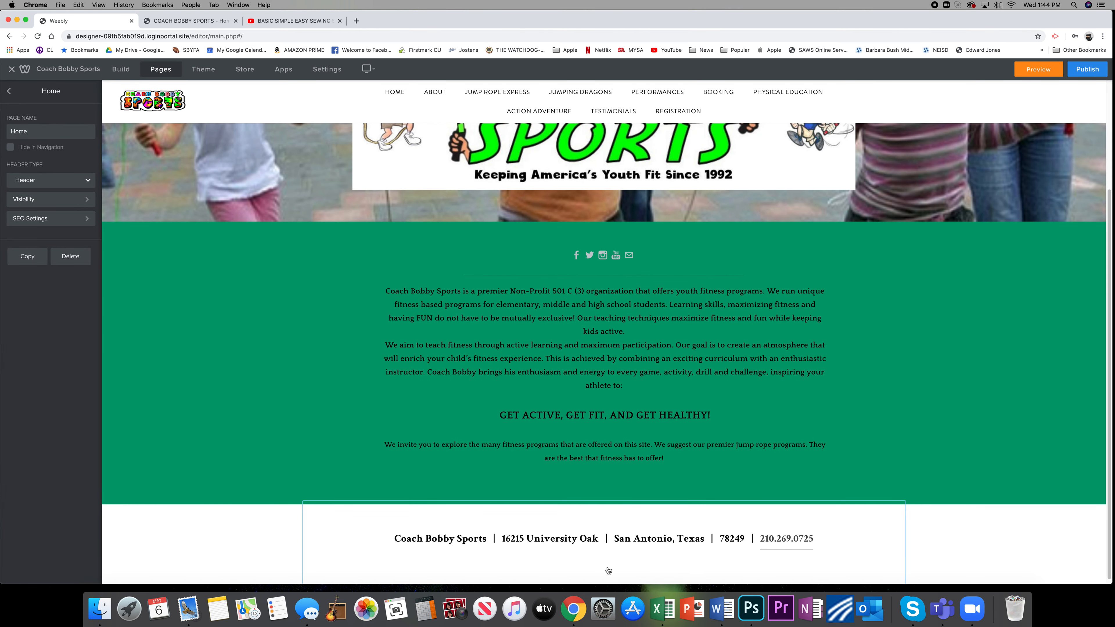
pyautogui.click(555, 534)
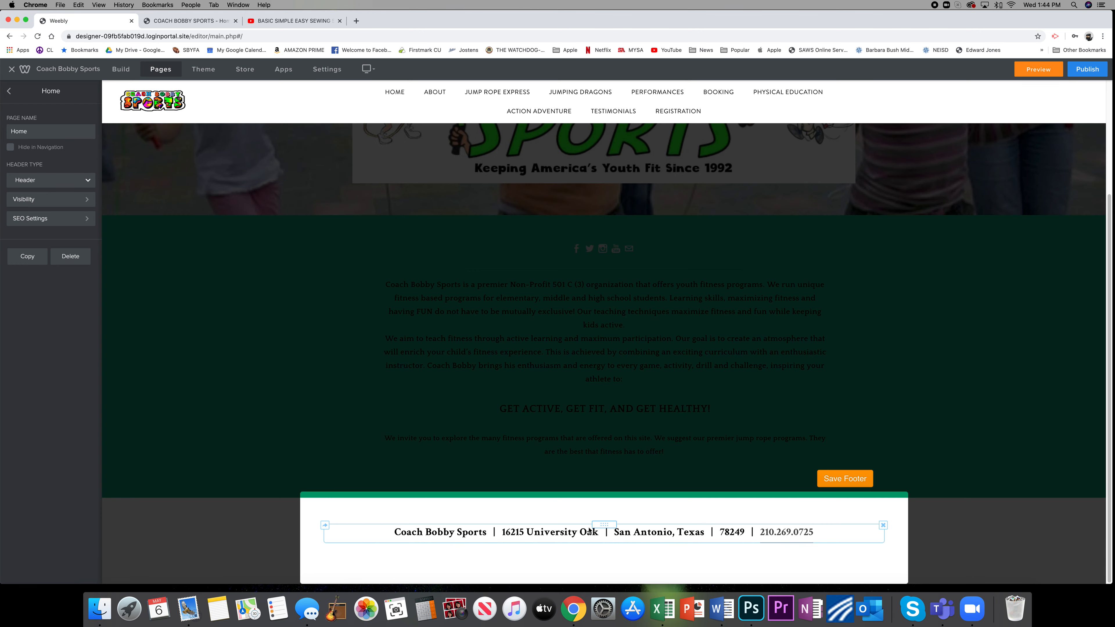
pyautogui.click(553, 533)
pyautogui.moveTo(504, 537); pyautogui.dragTo(599, 534)
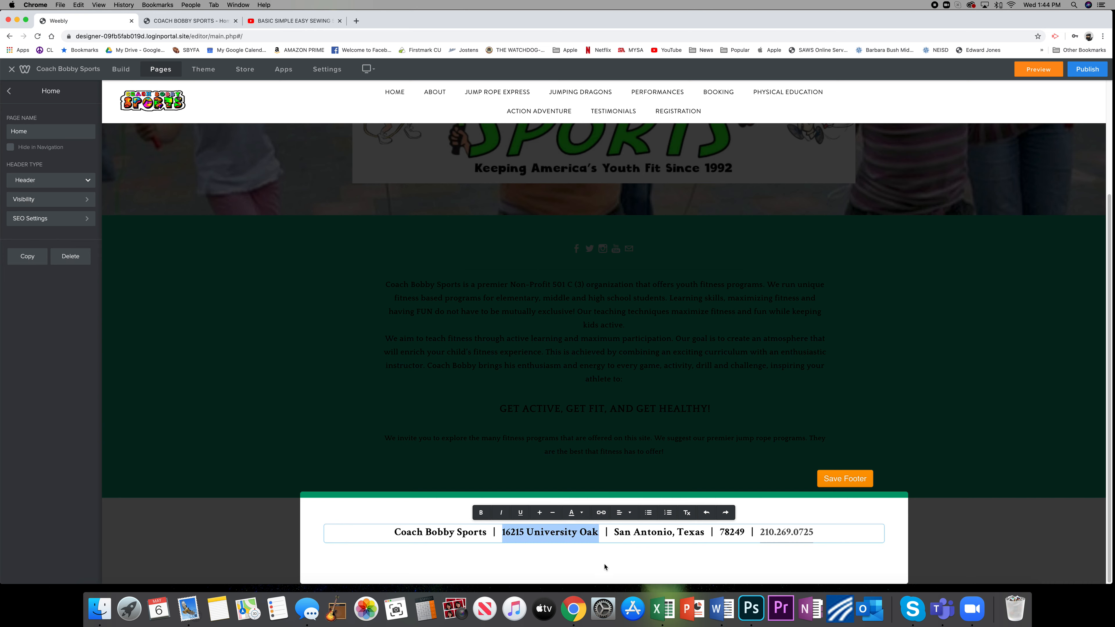
pyautogui.click(849, 481)
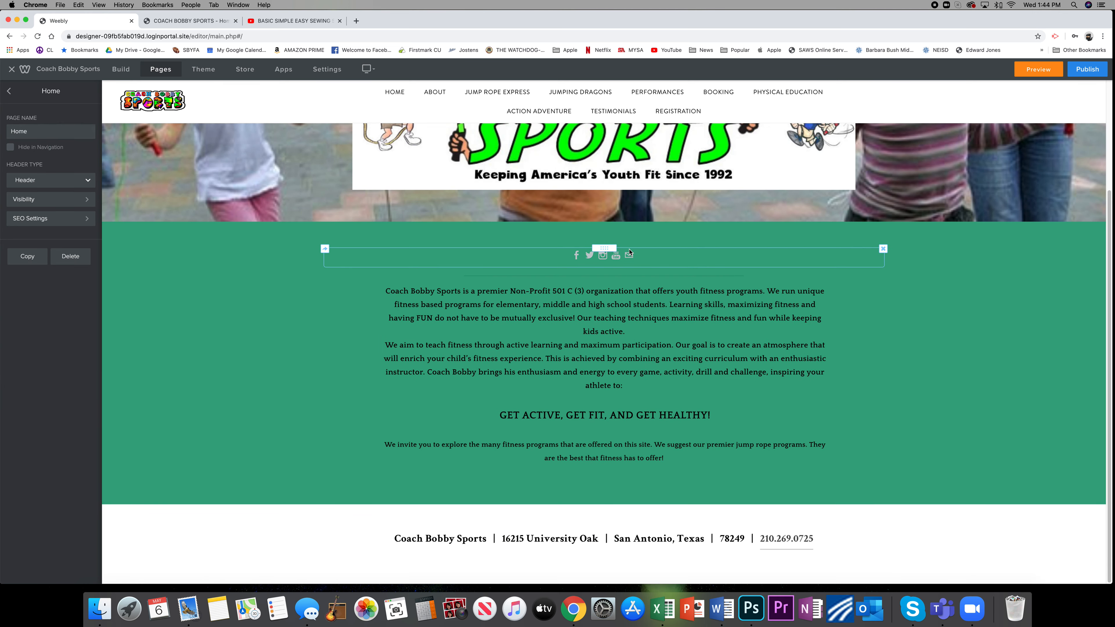
# View the Jumping Dragons and Booking pages in the editor and return to the Home page.
pyautogui.scroll(3, 645, 124)
pyautogui.click(567, 94)
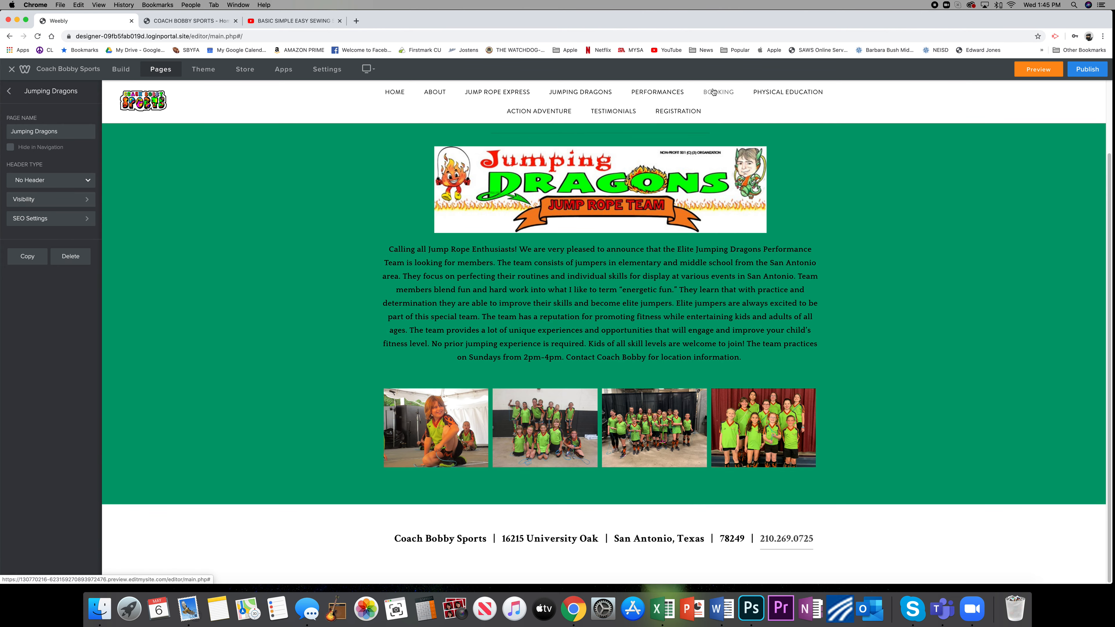
pyautogui.click(713, 92)
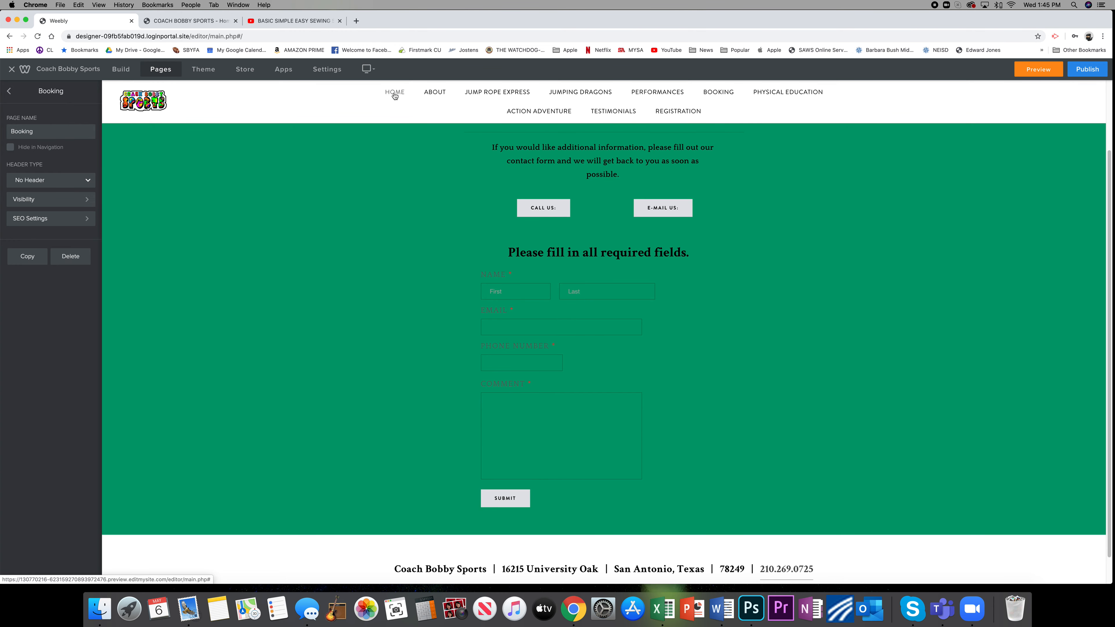
pyautogui.click(394, 95)
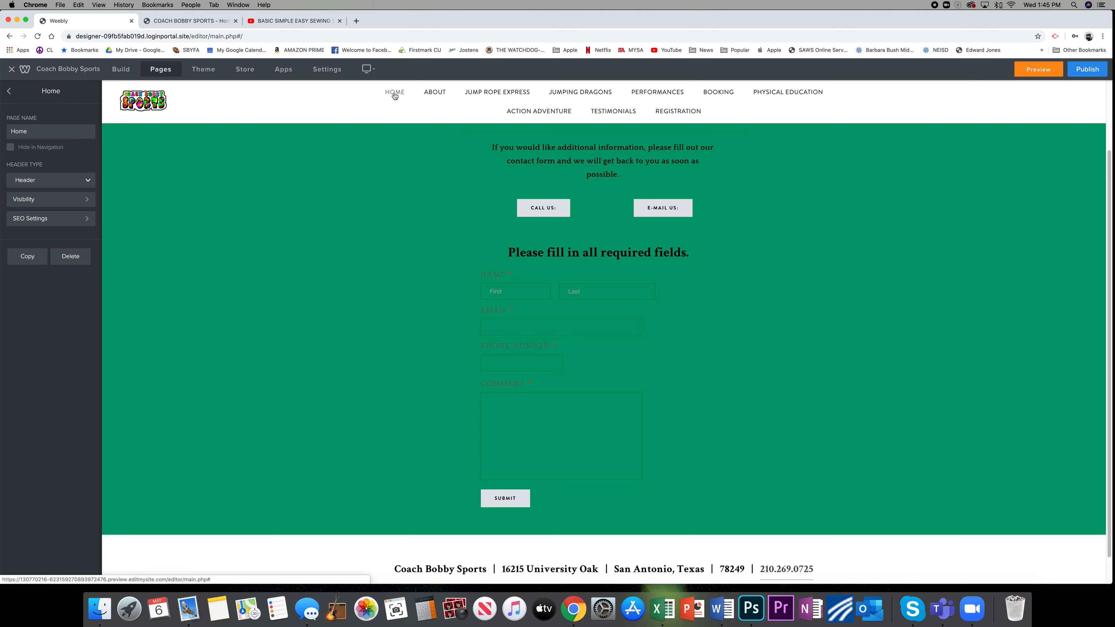